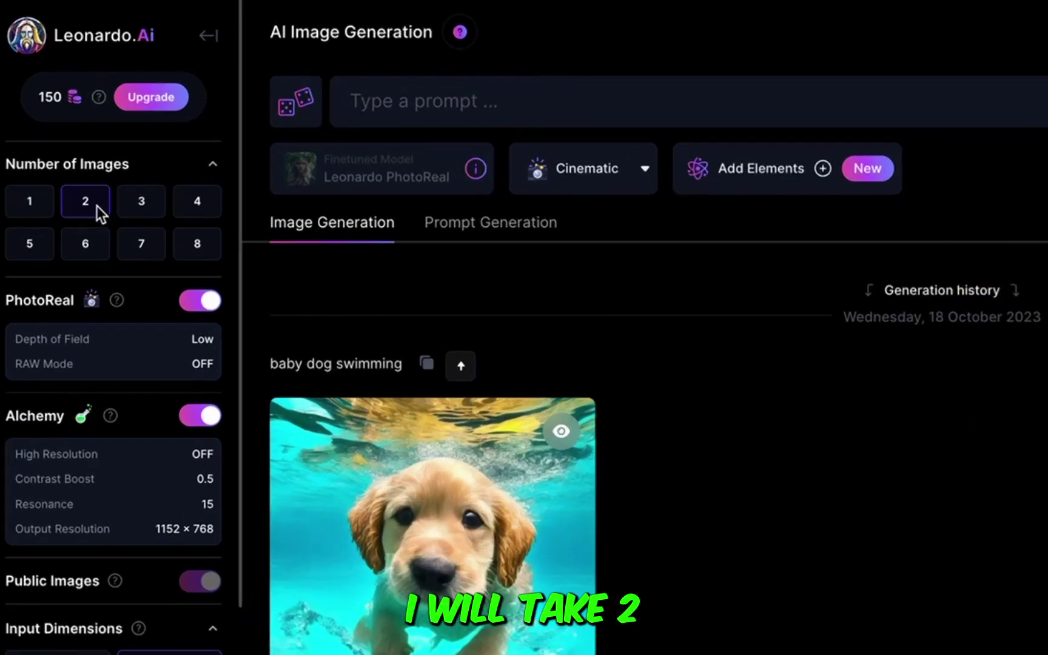
- Turn off PhotoReal and Alchemy, and set the image dimensions to the 512 × 1024 preset
left_click(190, 305)
left_click(193, 350)
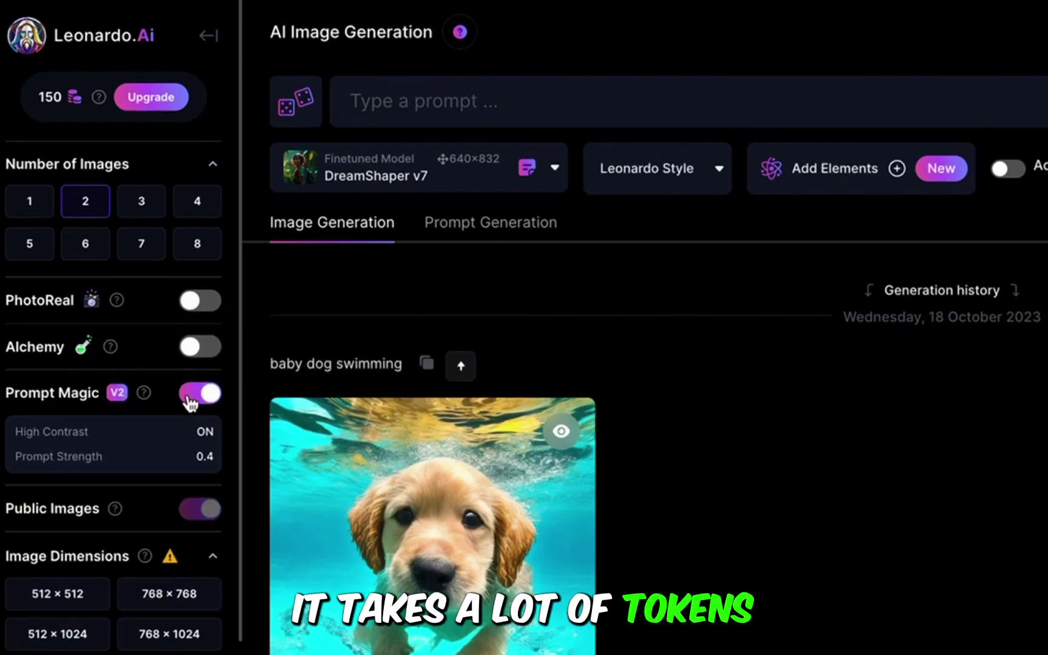
scroll(98, 613, "down", 2)
scroll(51, 577, "down", 2)
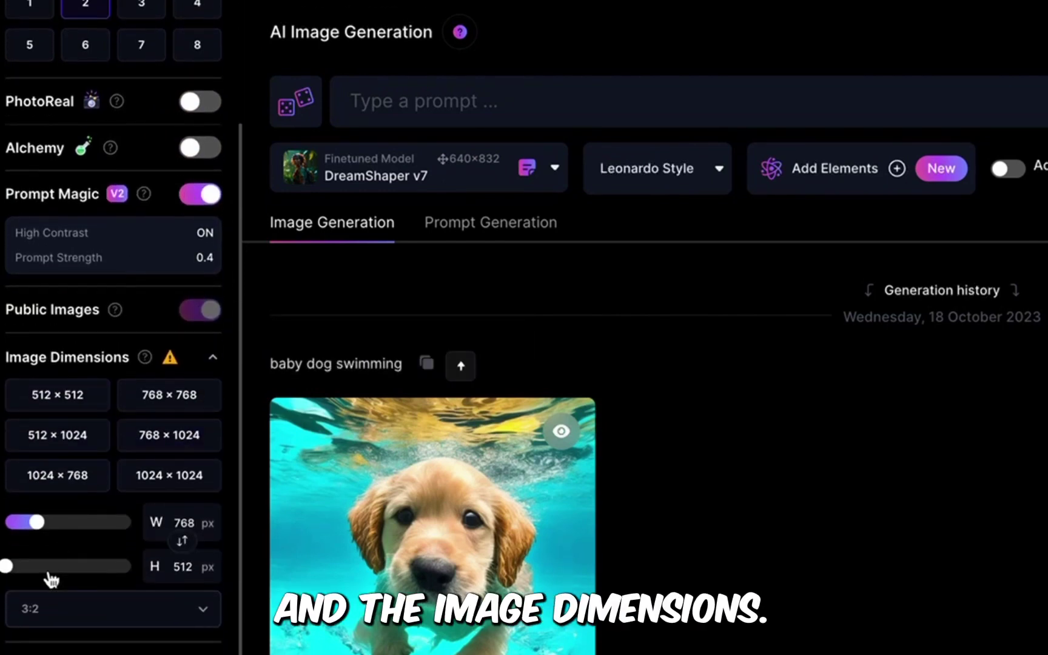
scroll(51, 579, "down", 2)
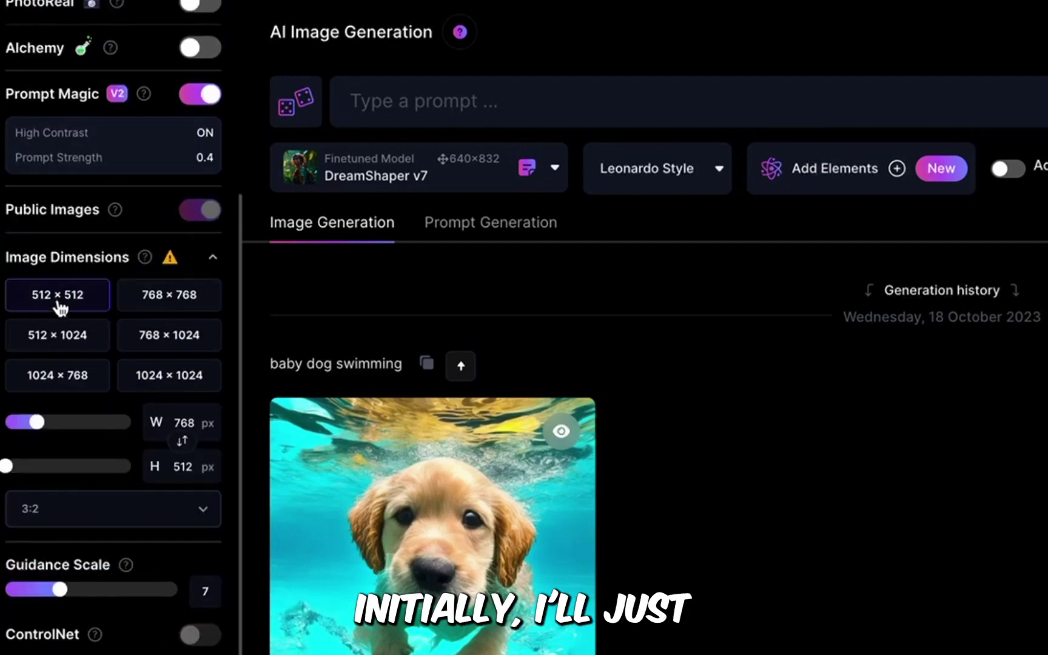
left_click(52, 337)
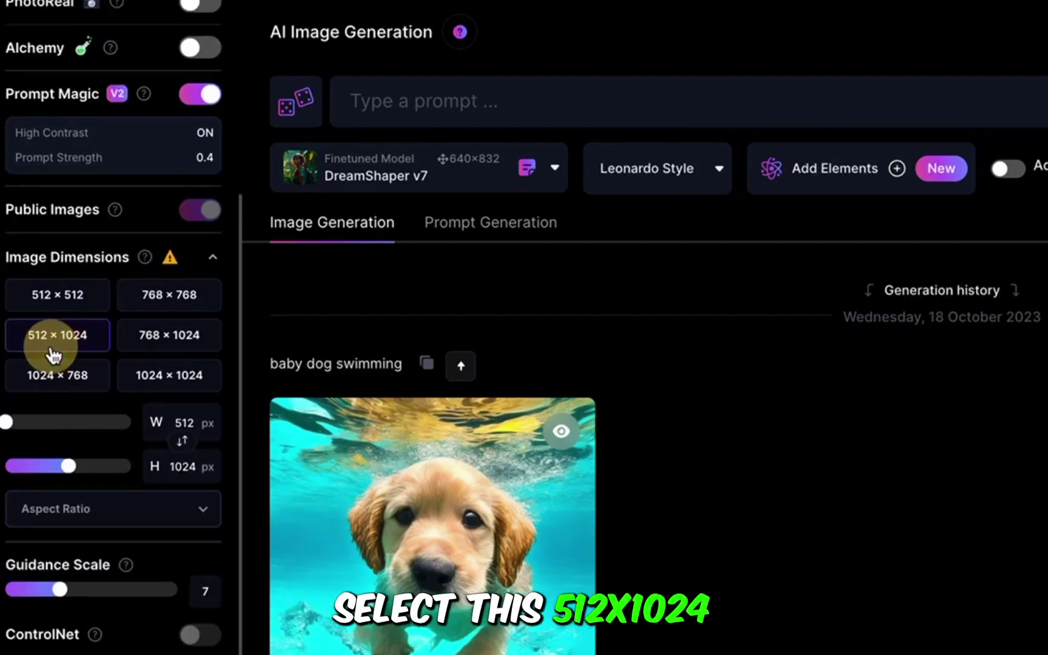
- Set the Guidance Scale to 8
scroll(52, 355, "down", 3)
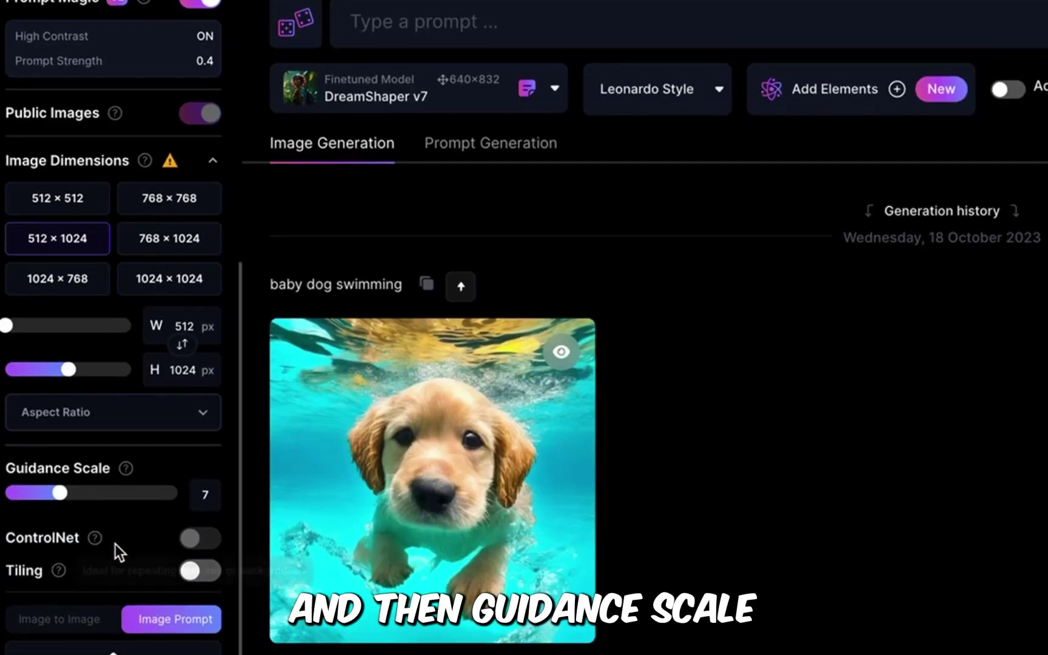
left_click(203, 496)
left_click_drag(60, 493, 69, 493)
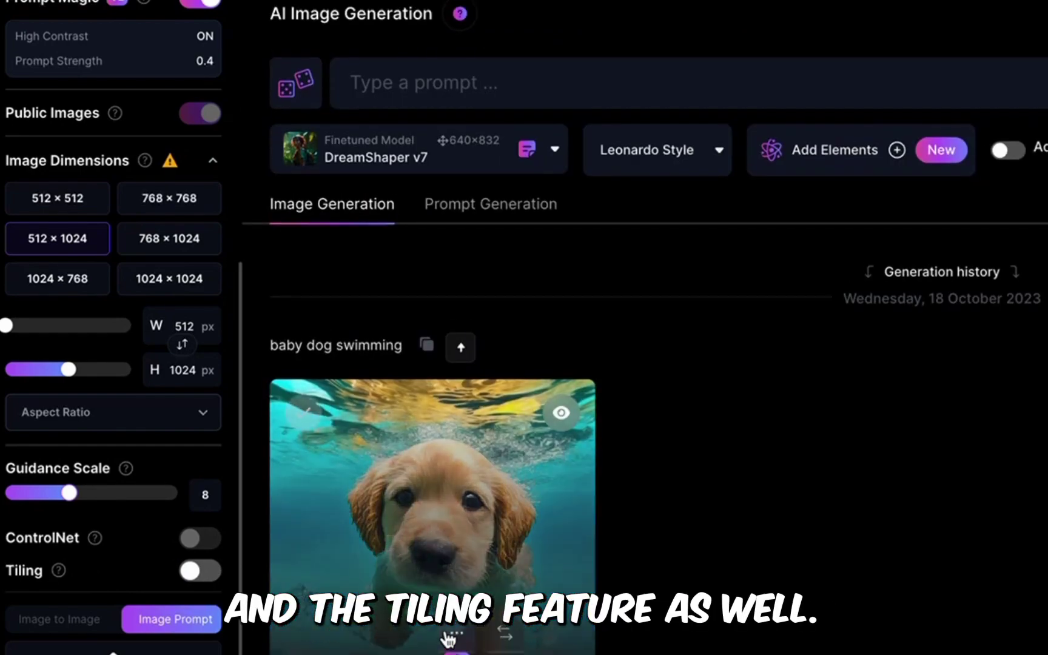
- Turn off Prompt Magic so that Image to Image can be used
scroll(70, 627, "down", 4)
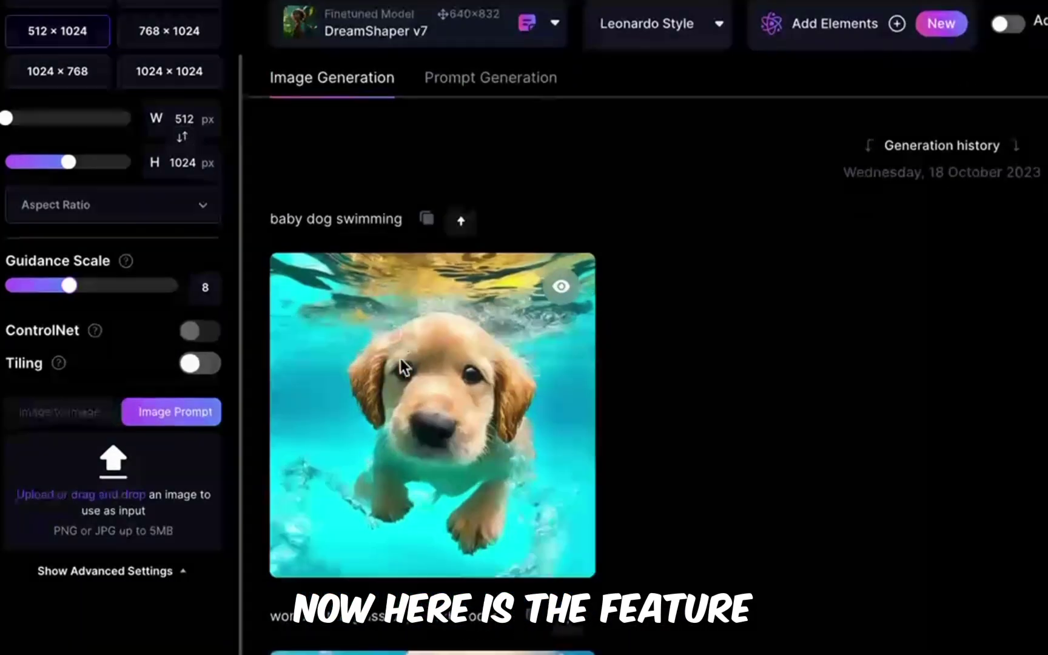
scroll(94, 379, "down", 1)
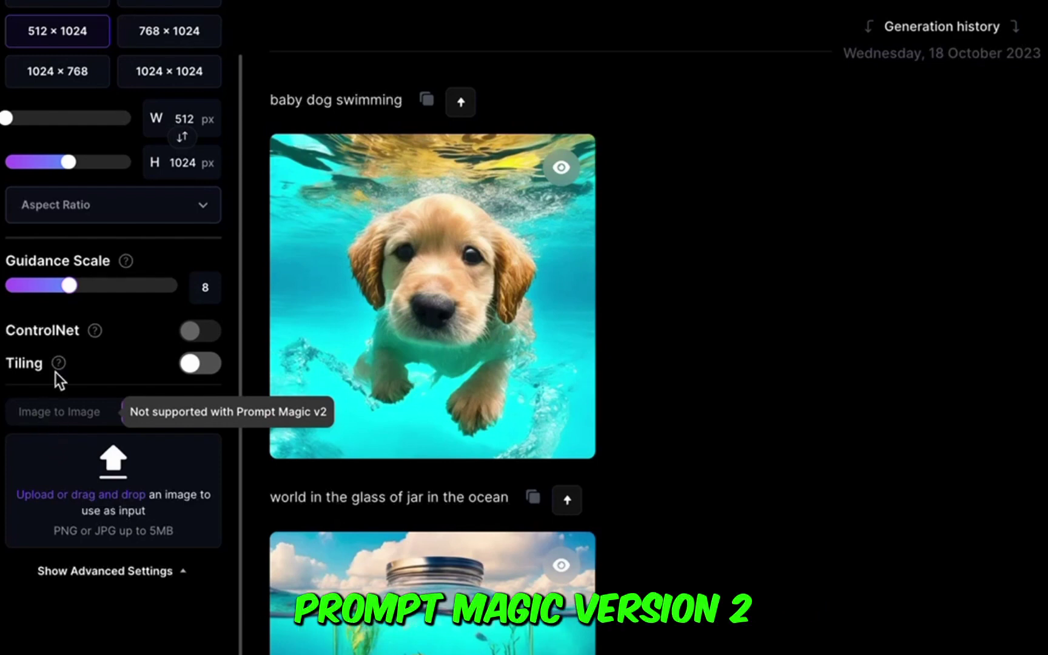
scroll(68, 298, "up", 5)
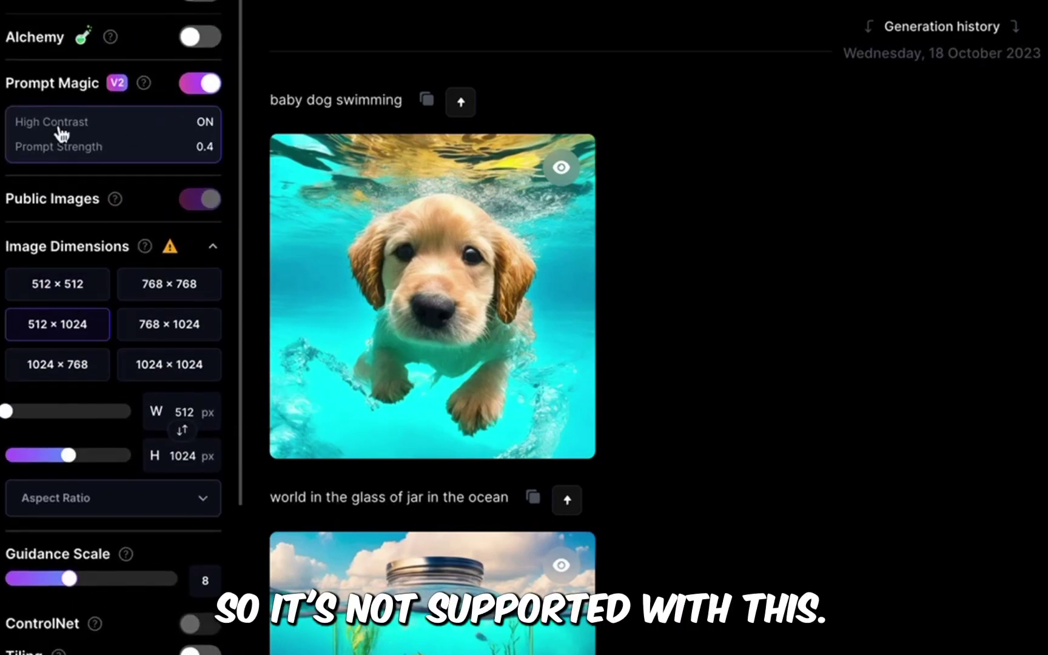
left_click(200, 83)
scroll(90, 377, "down", 5)
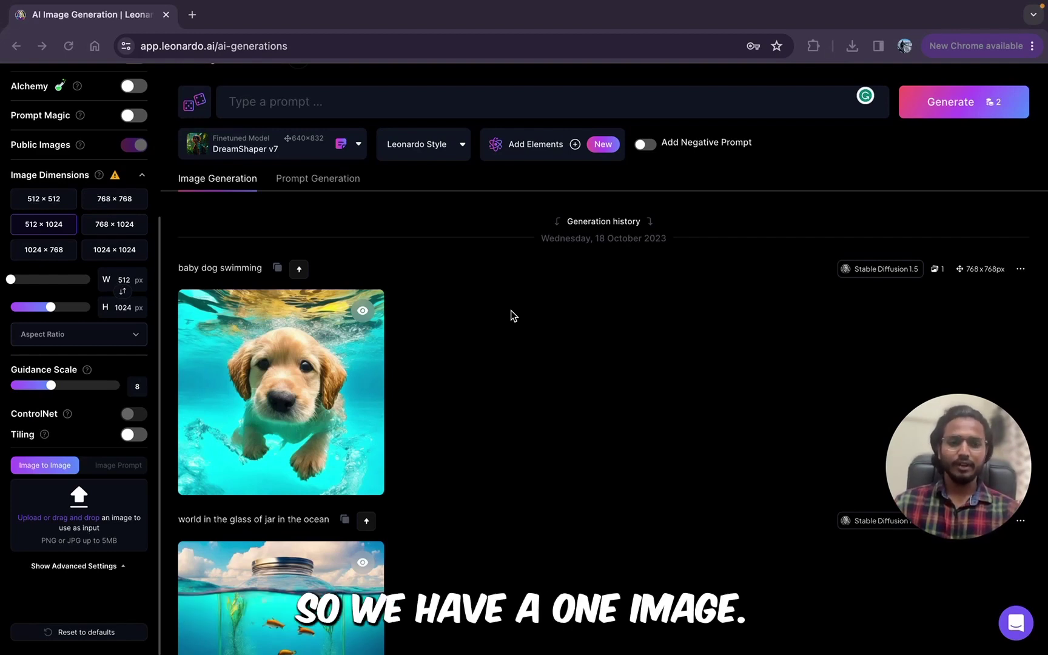
- Upload the portrait of the red-haired woman on the beach as the Image to Image input
scroll(510, 310, "down", 2)
scroll(65, 499, "up", 3)
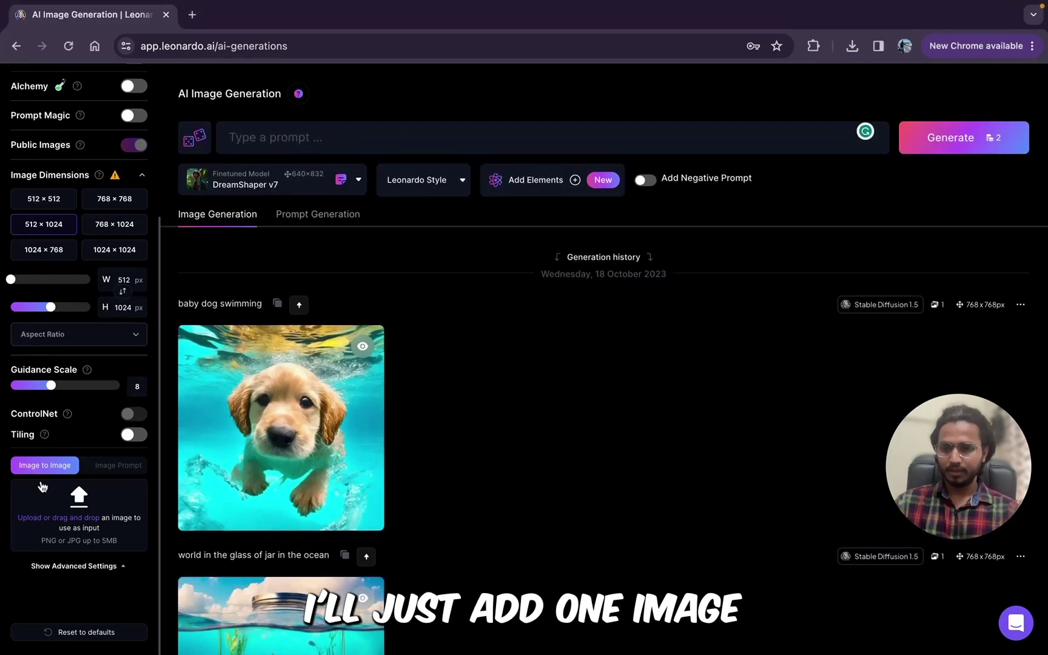
left_click(78, 495)
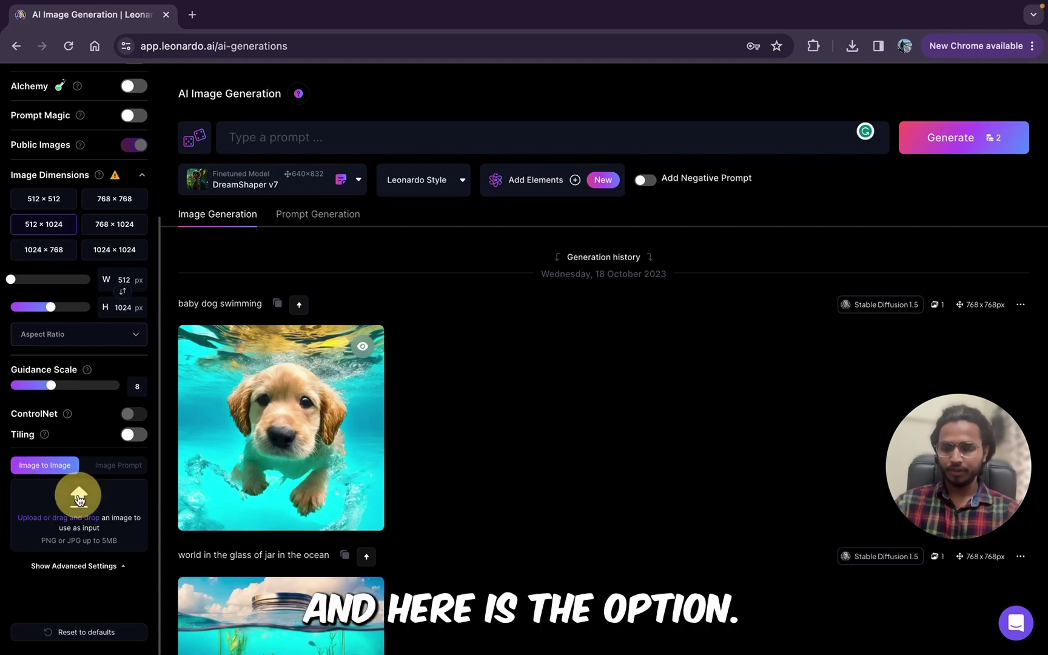
left_click(455, 338)
left_click(774, 491)
left_click(479, 116)
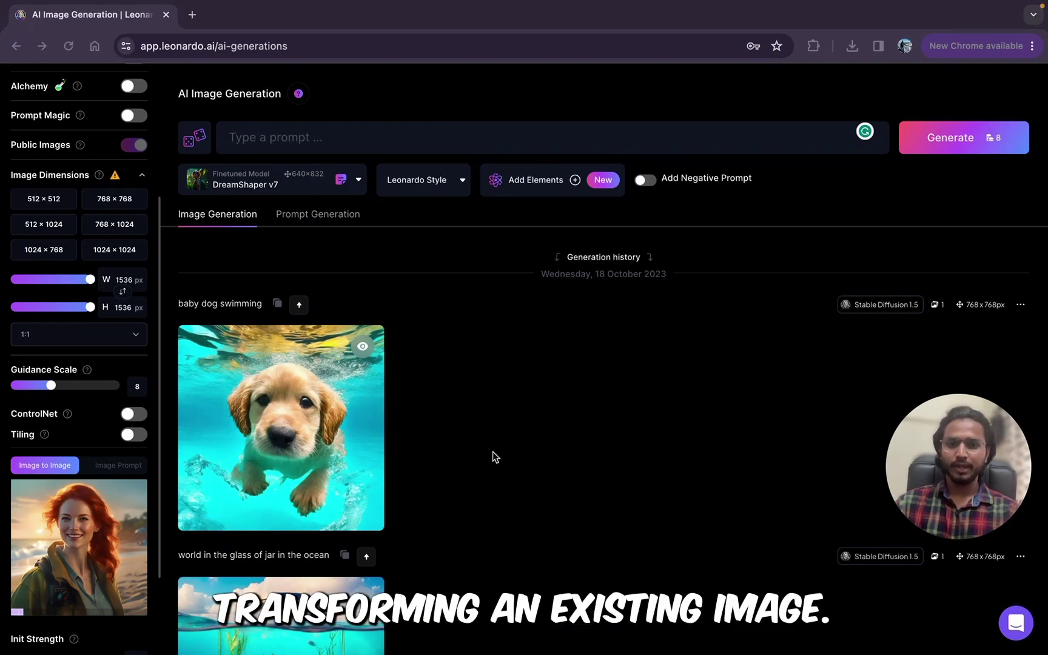
scroll(58, 585, "down", 1)
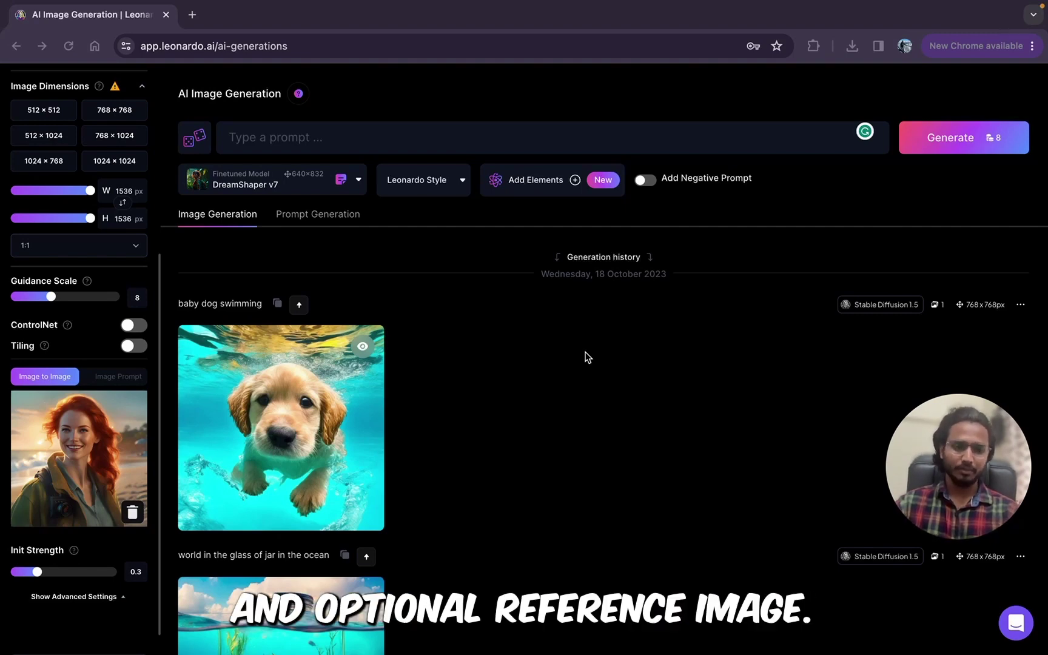
scroll(88, 475, "down", 1)
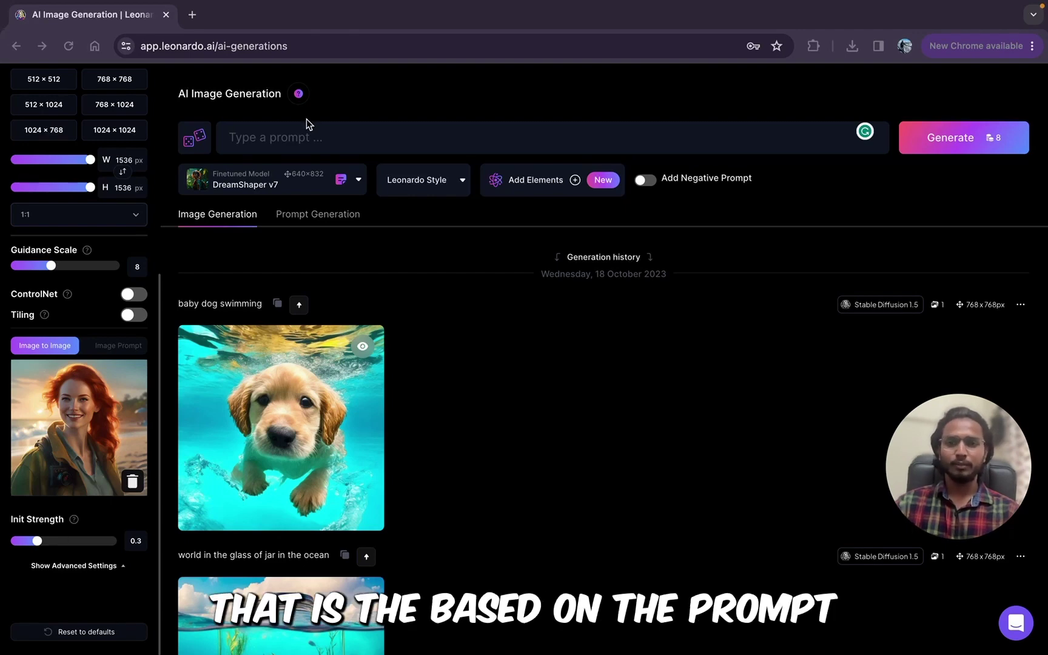
left_click(297, 140)
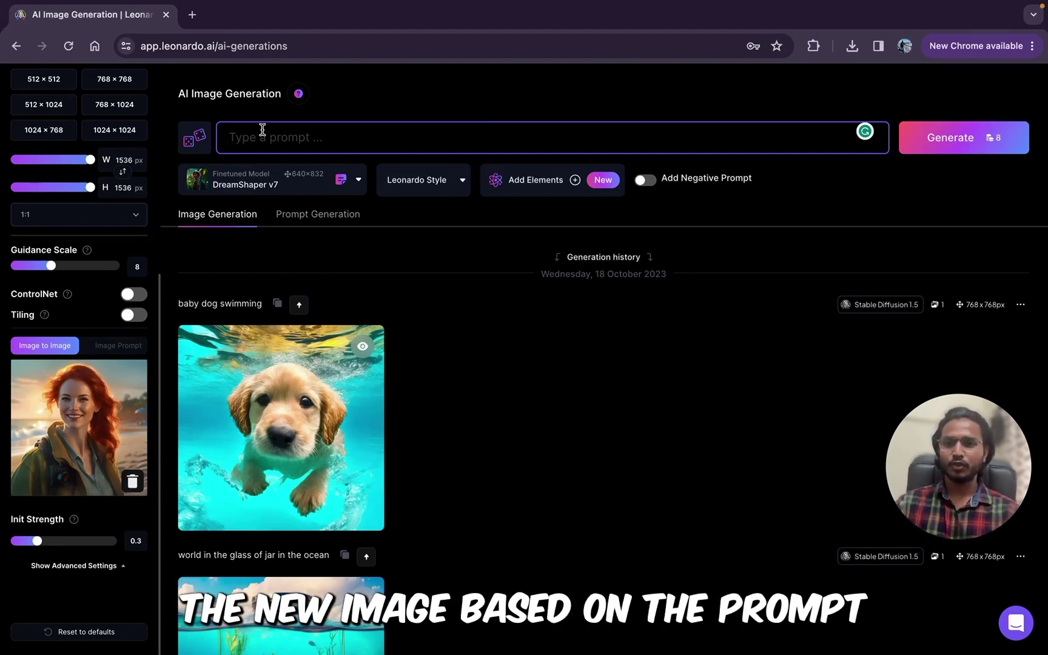
left_click(744, 412)
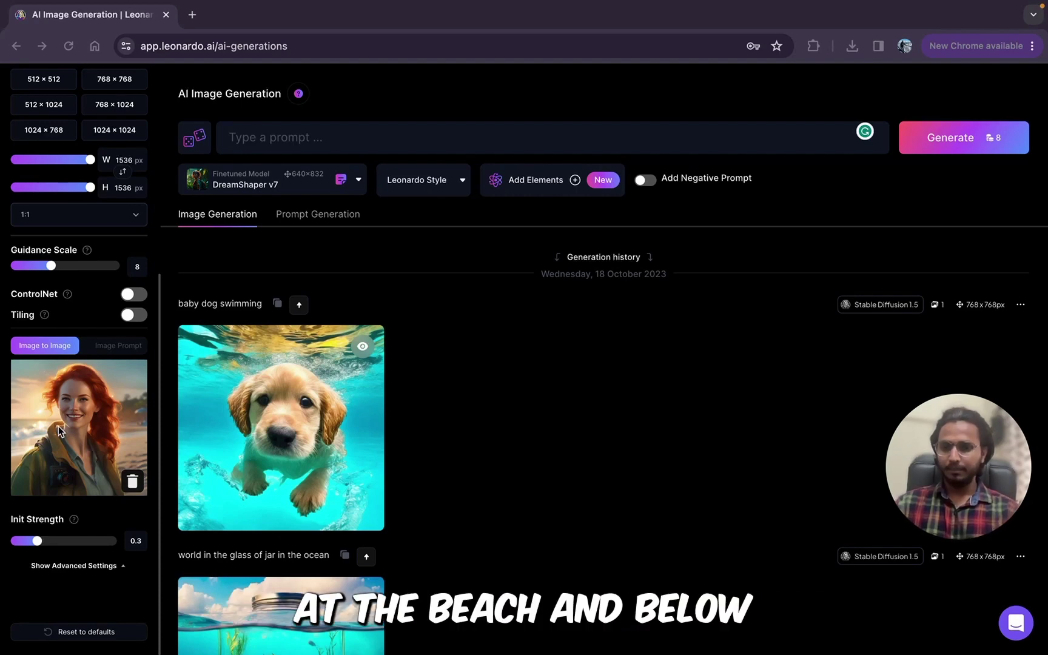
- Read the explanation of Init Strength and set it to 0.4 for the uploaded image
scroll(53, 538, "down", 1)
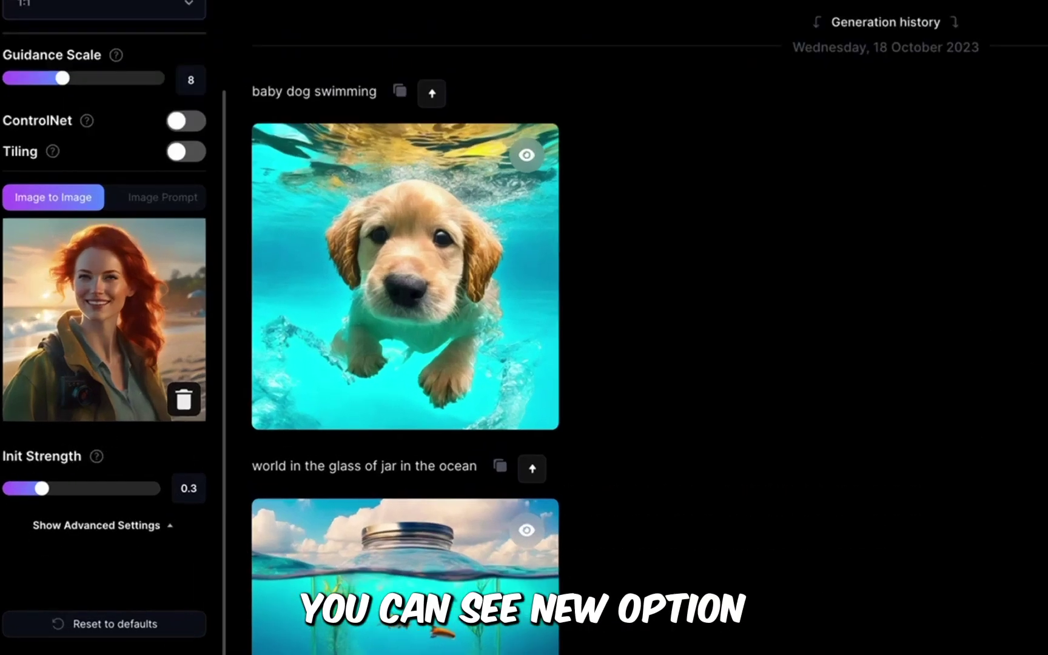
left_click(98, 461)
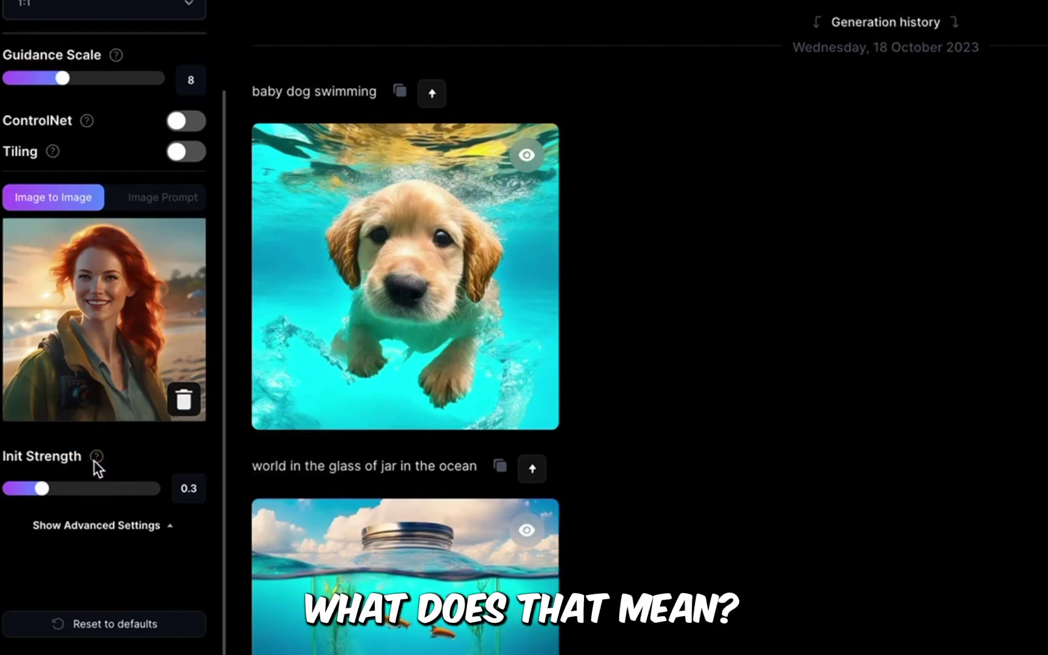
mouse_move(94, 461)
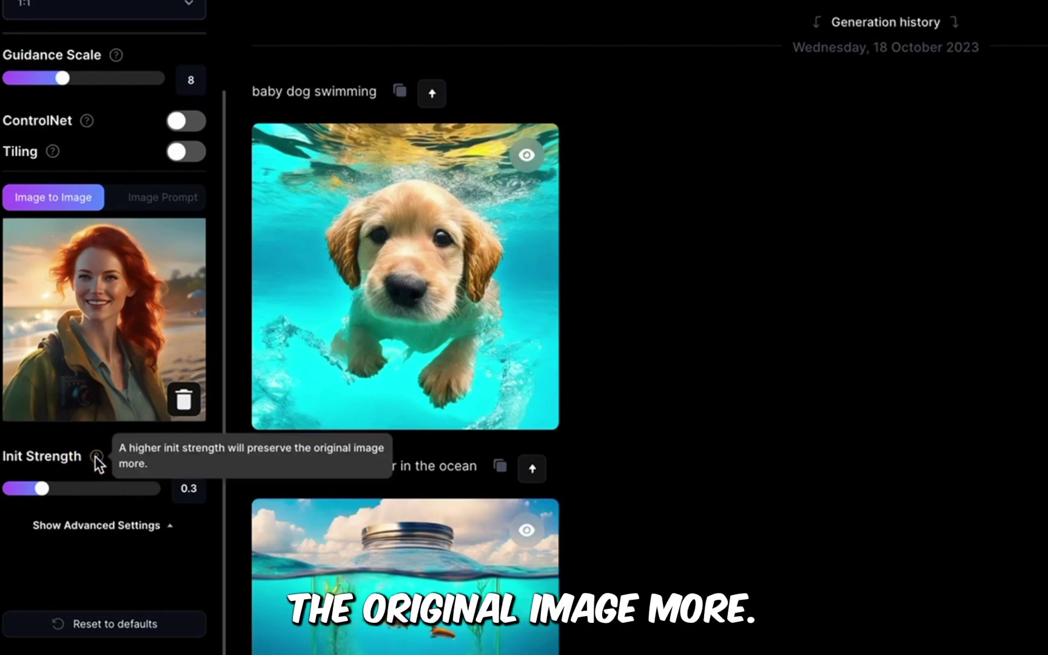
left_click_drag(43, 489, 138, 488)
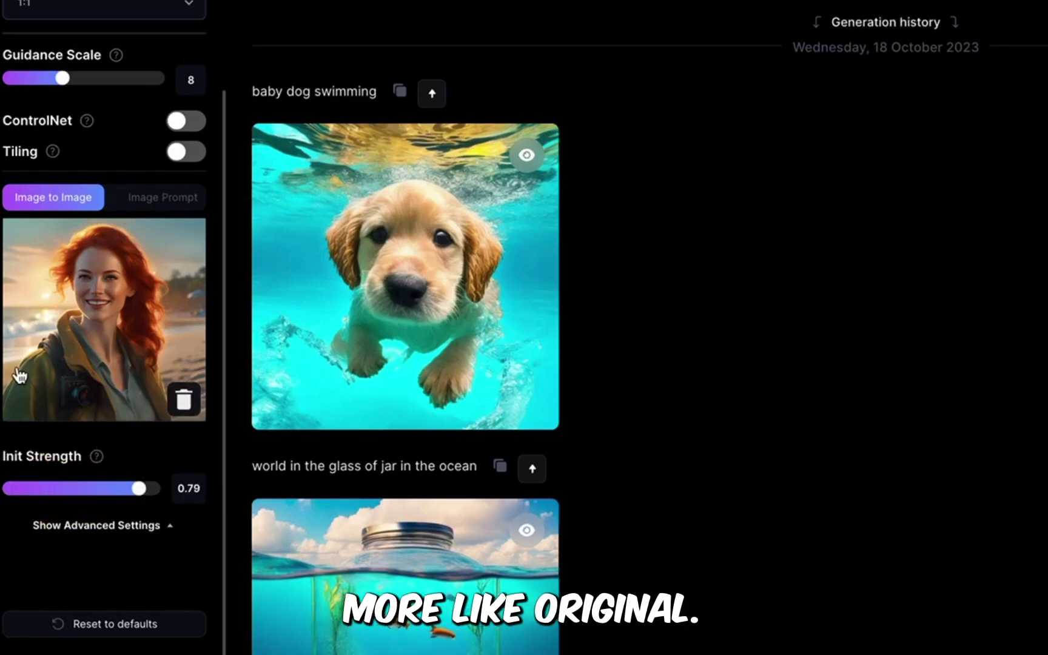
left_click_drag(140, 489, 160, 489)
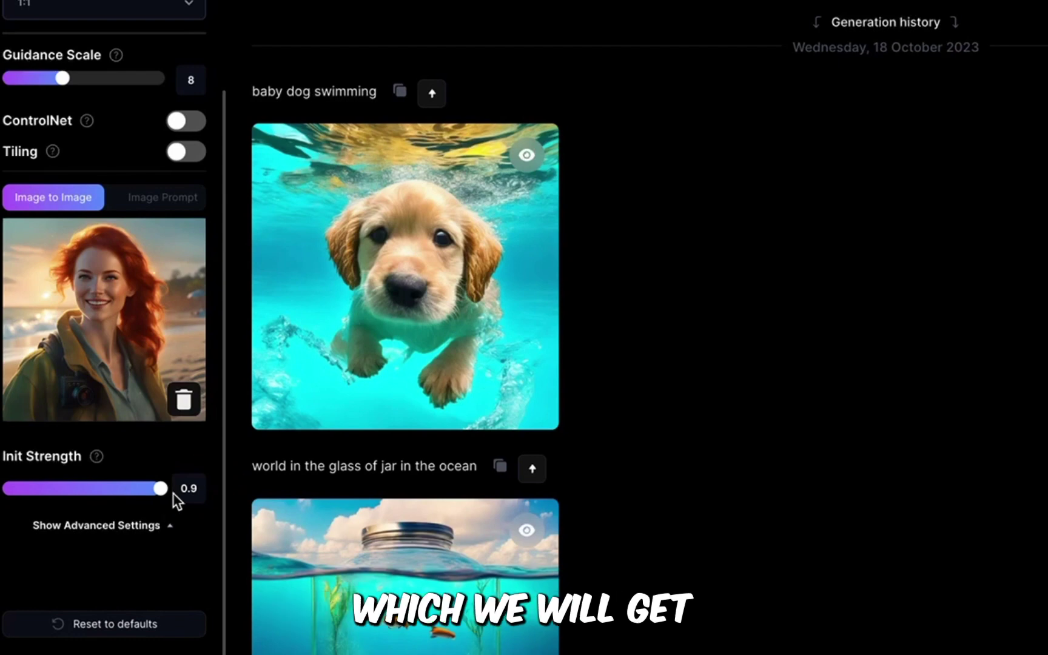
left_click_drag(58, 489, 62, 489)
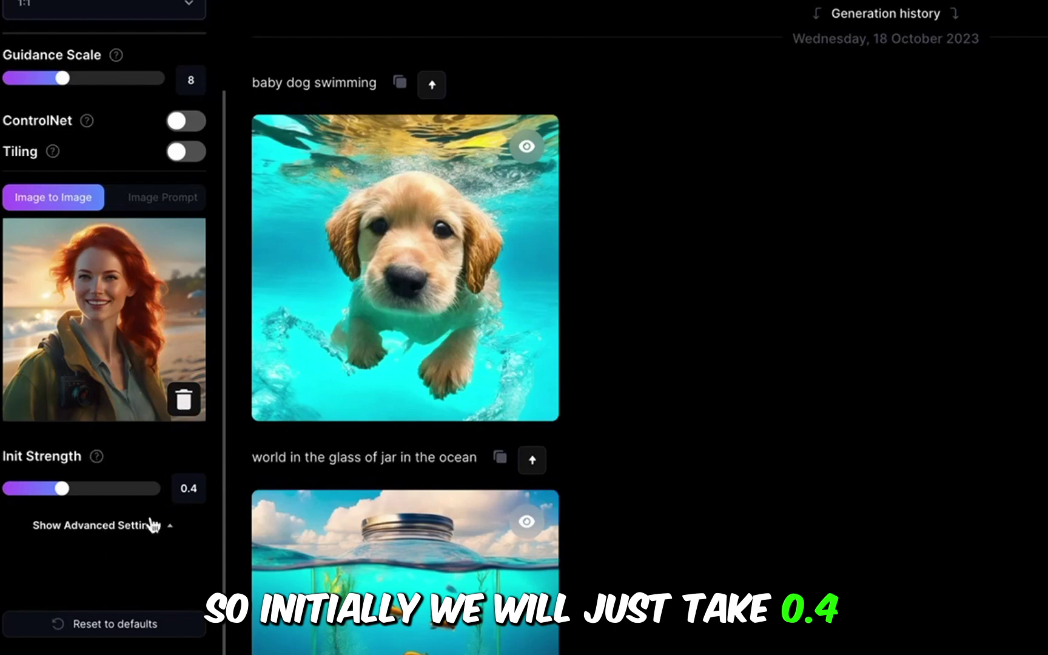
- Show the advanced settings and review the recommended sizes, fixed seed and scheduler options
left_click(94, 525)
scroll(93, 529, "down", 3)
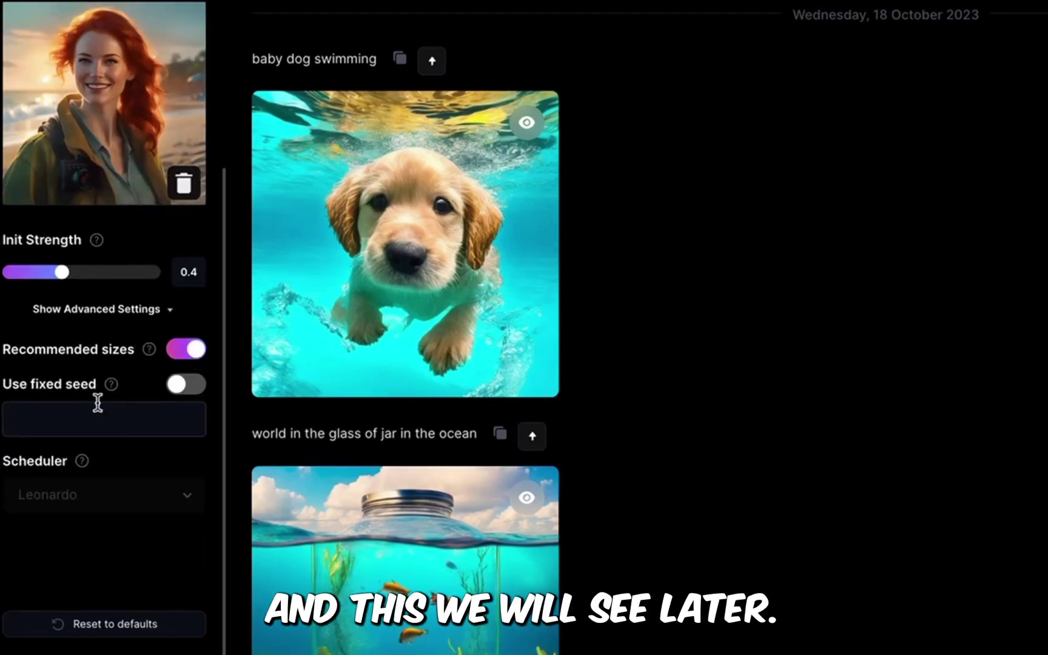
left_click_drag(9, 384, 105, 397)
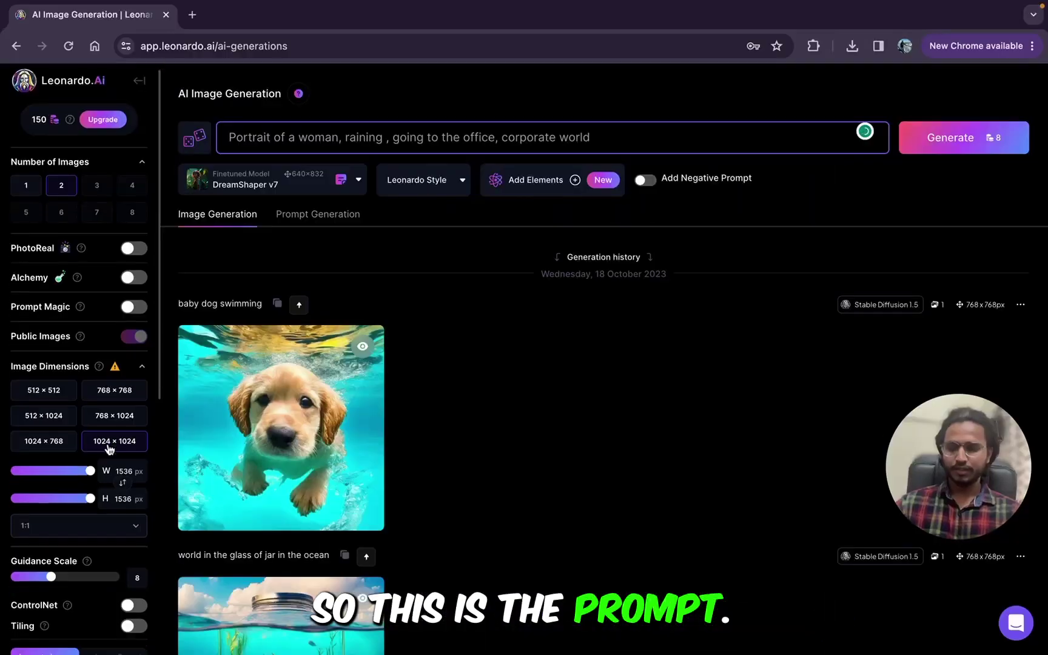
- Choose Absolute Reality v1.6 as the finetuned model and set the image dimensions to 768 × 1024
scroll(106, 369, "down", 5)
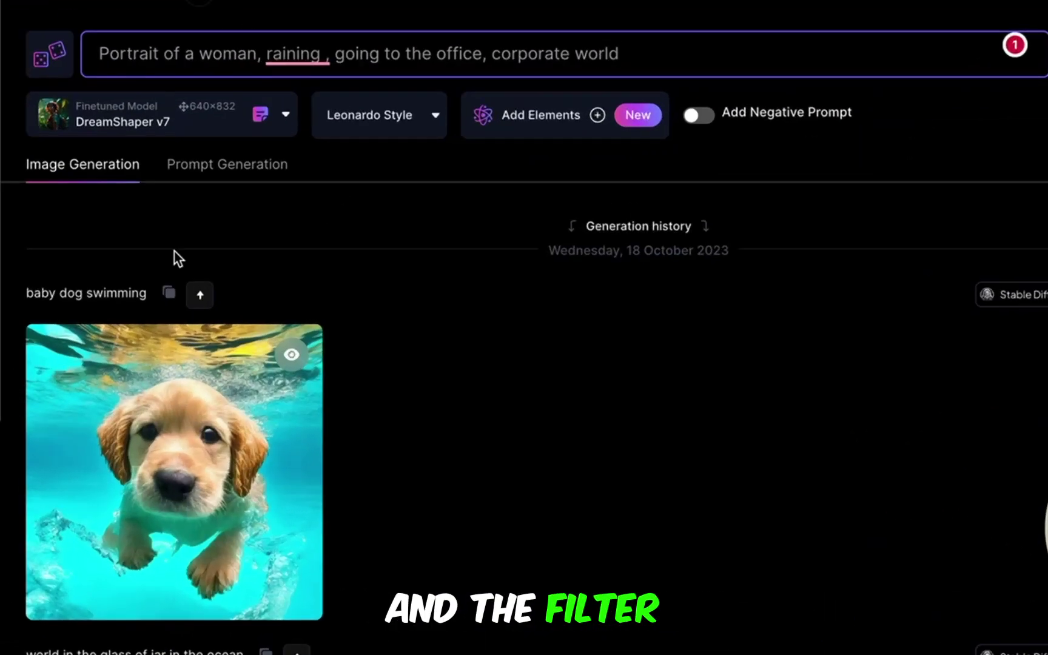
left_click(179, 130)
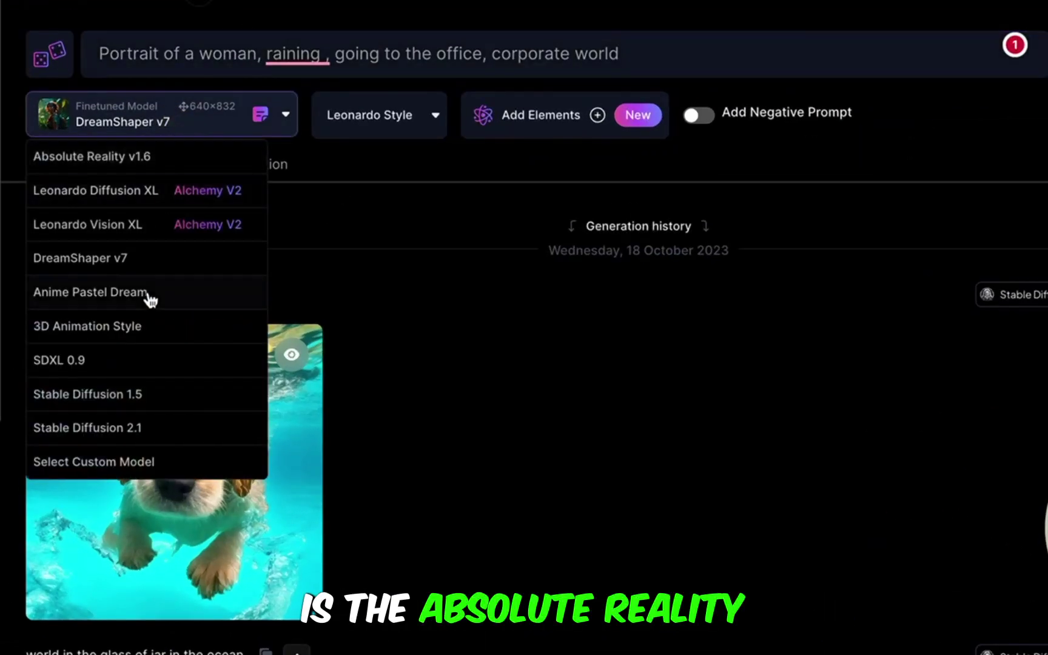
left_click(140, 157)
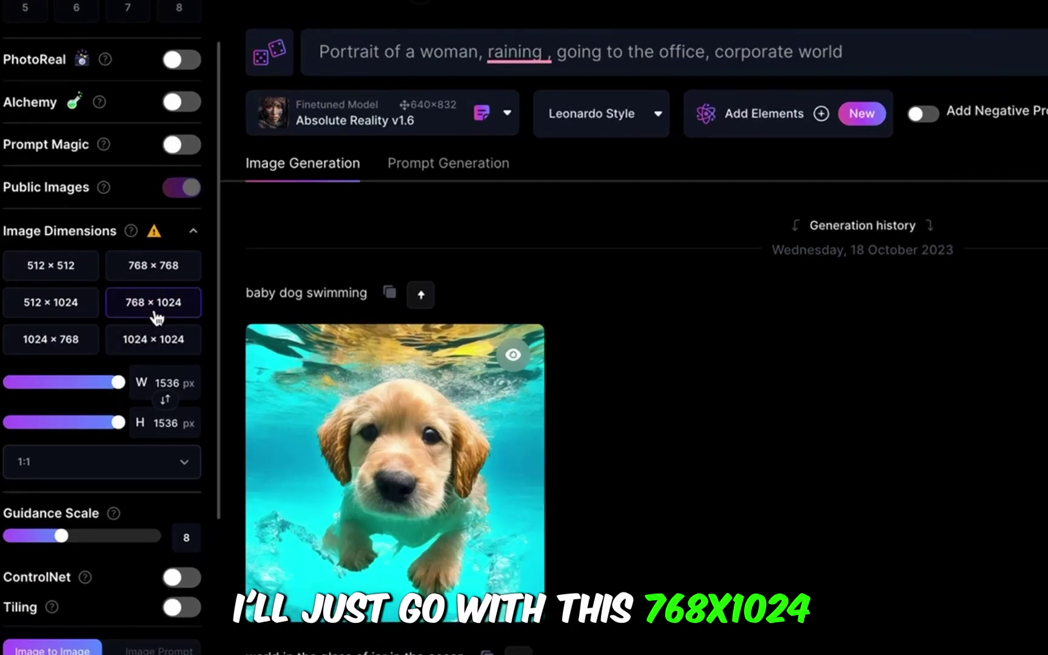
left_click(155, 313)
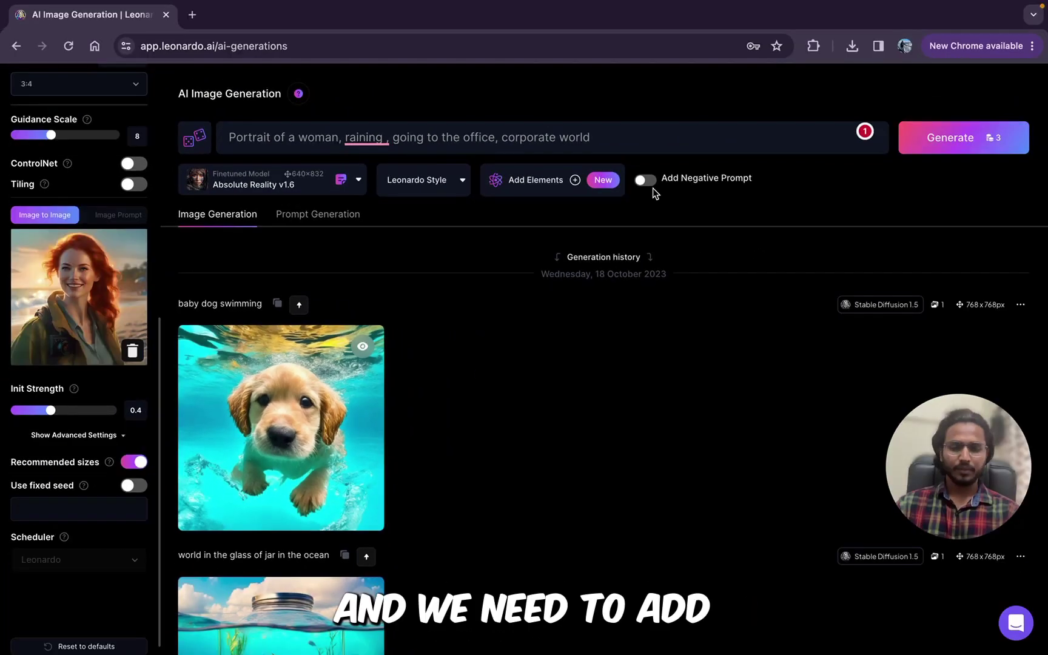
- Enable the negative prompt listing unwanted anatomy and quality flaws, and generate the images of the woman
left_click(642, 181)
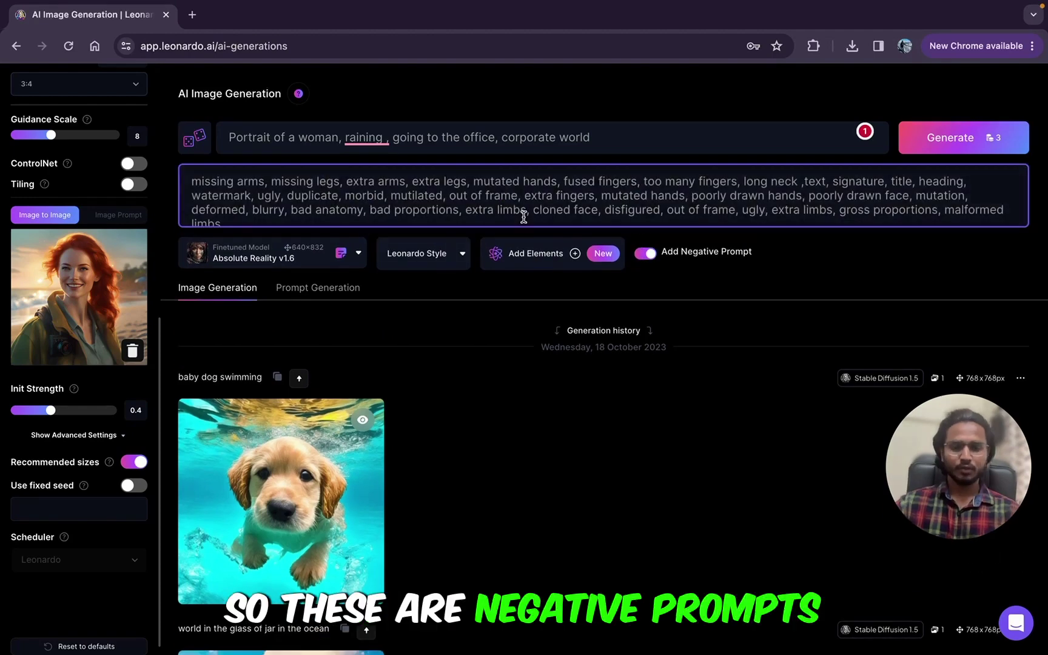
triple_click(395, 209)
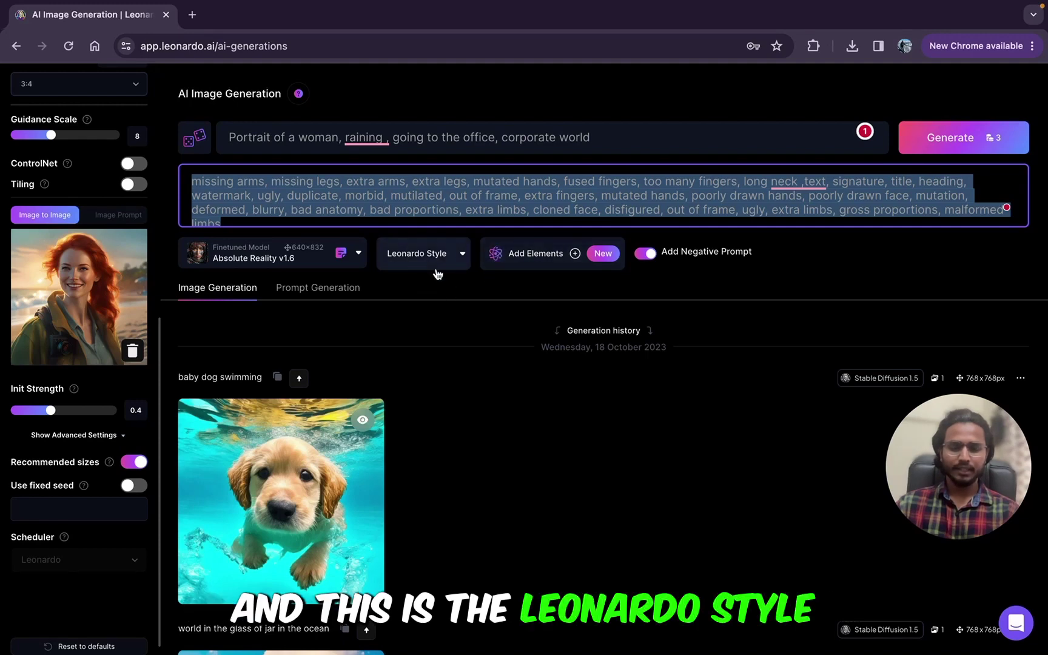
left_click(933, 137)
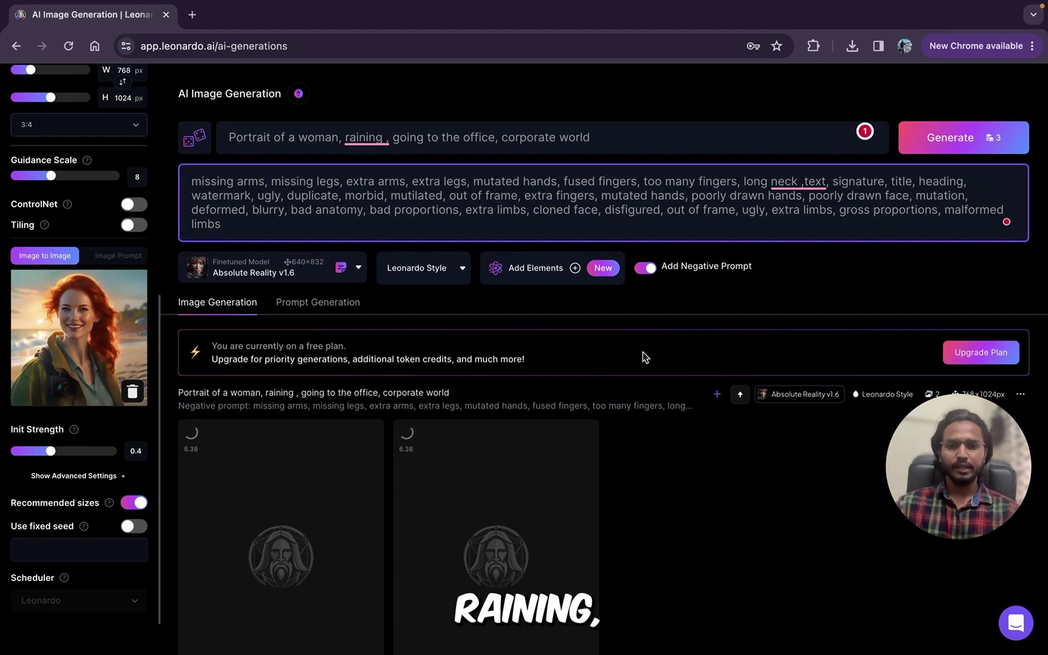
- Examine the generated portraits enlarged and compare them with the uploaded reference image
scroll(647, 429, "down", 2)
scroll(639, 439, "down", 2)
left_click(489, 407)
left_click(793, 304)
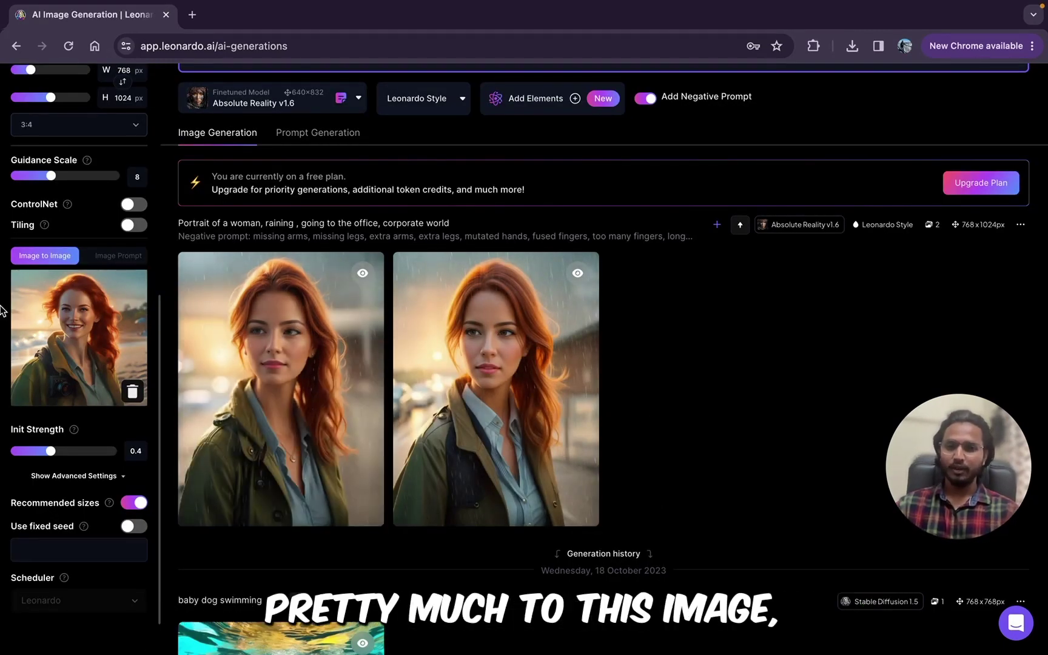
- Lower the Init Strength to 0.15 and generate the images again with the same prompts
left_click_drag(51, 450, 12, 432)
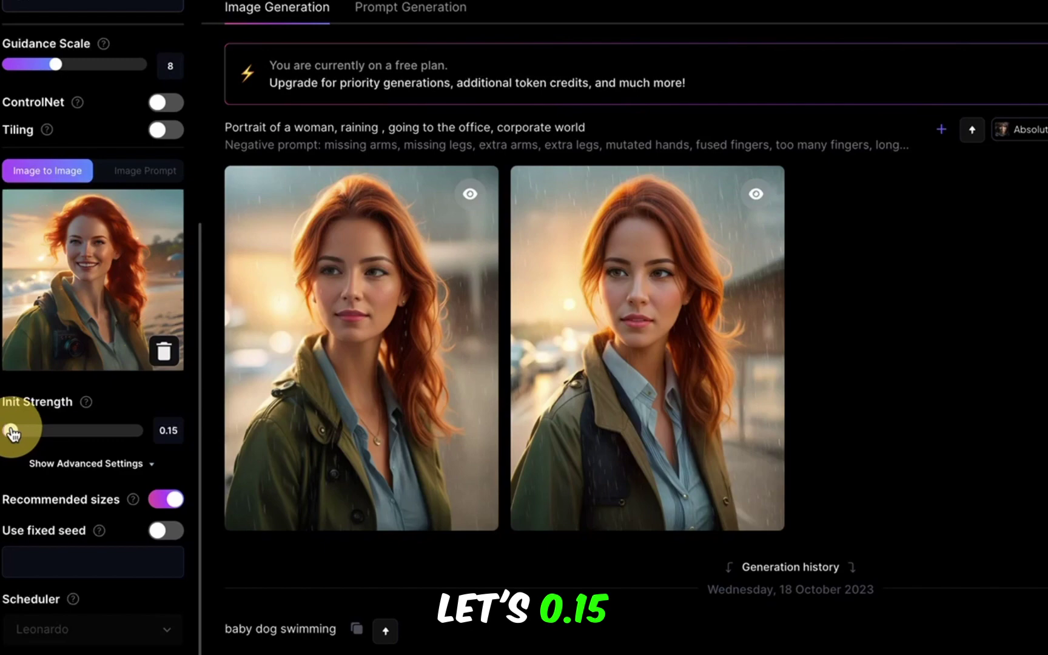
scroll(852, 298, "up", 5)
left_click(996, 137)
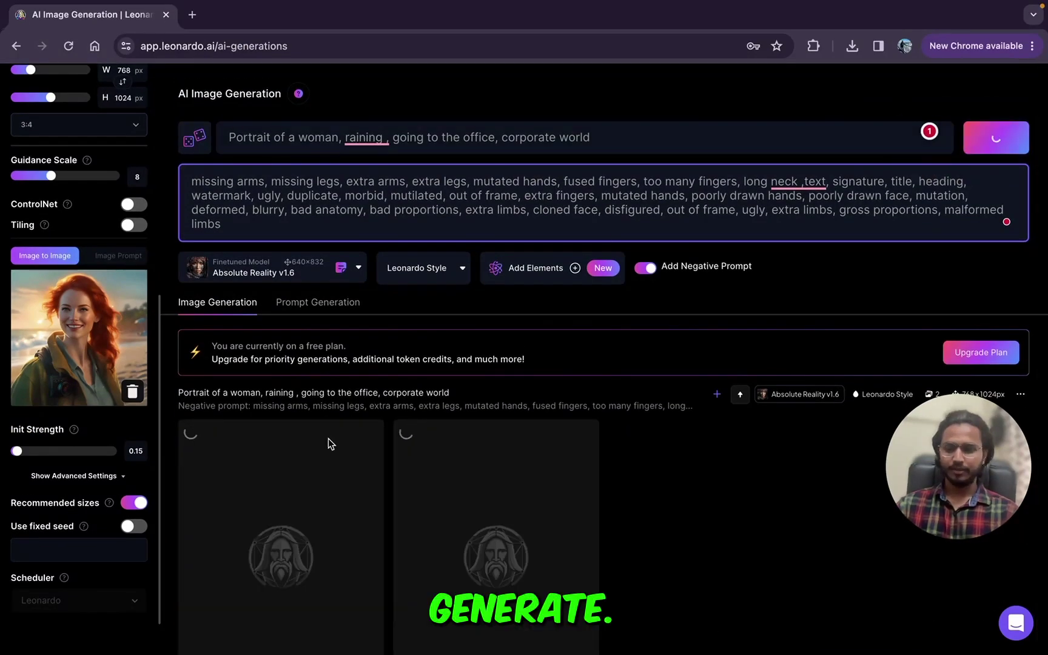
- Examine the two newly generated office portraits enlarged, comparing the women's clothing, hair and rainy background
scroll(491, 386, "down", 4)
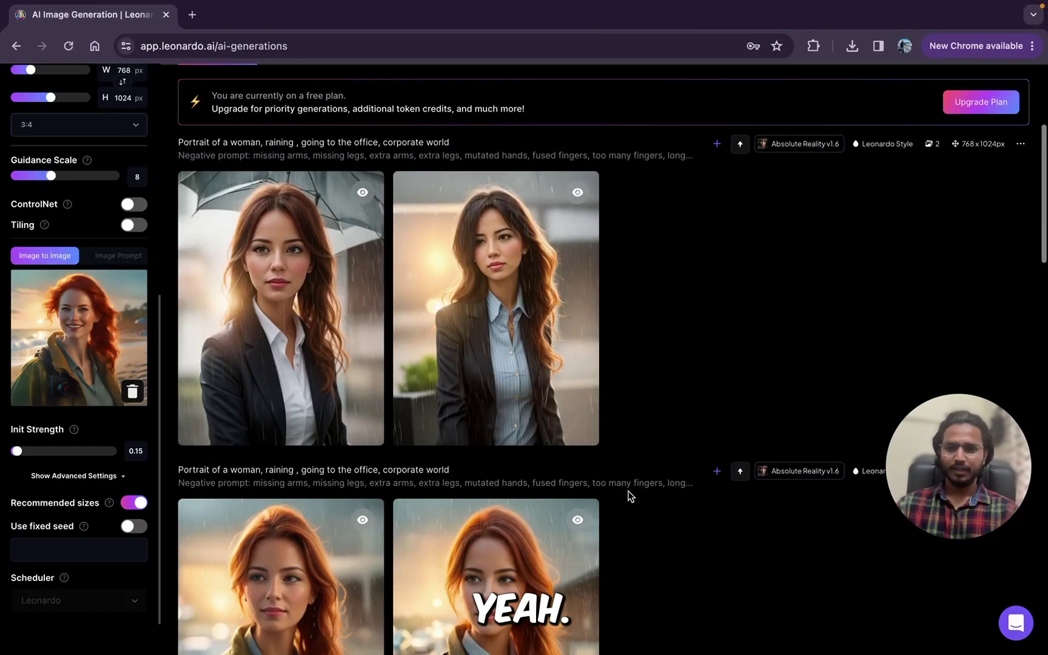
left_click(327, 341)
left_click(826, 306)
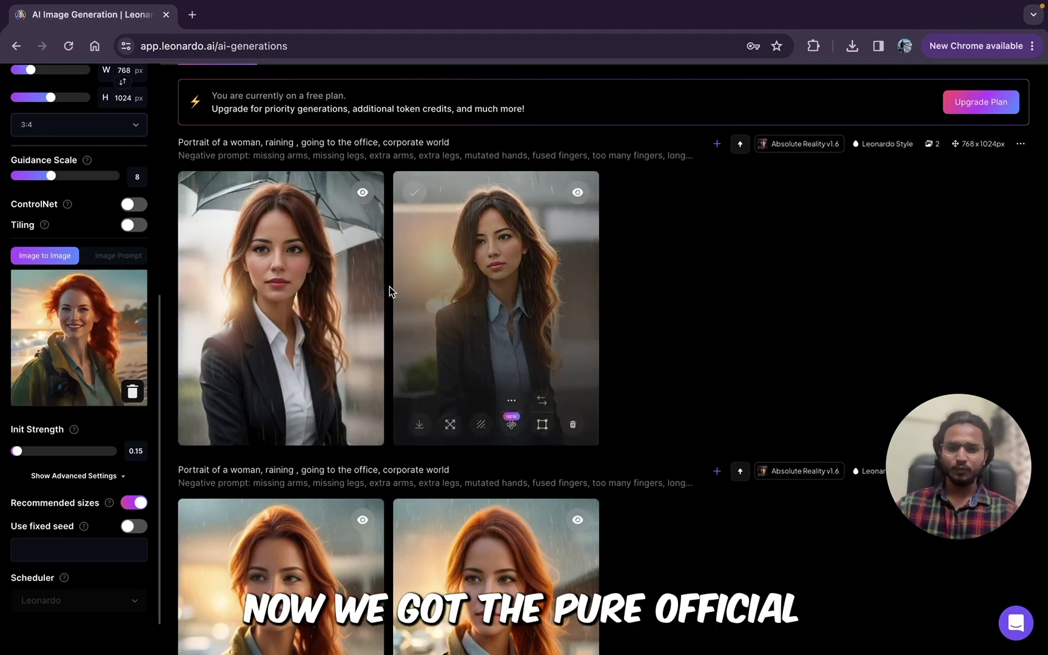
left_click(485, 337)
left_click(856, 240)
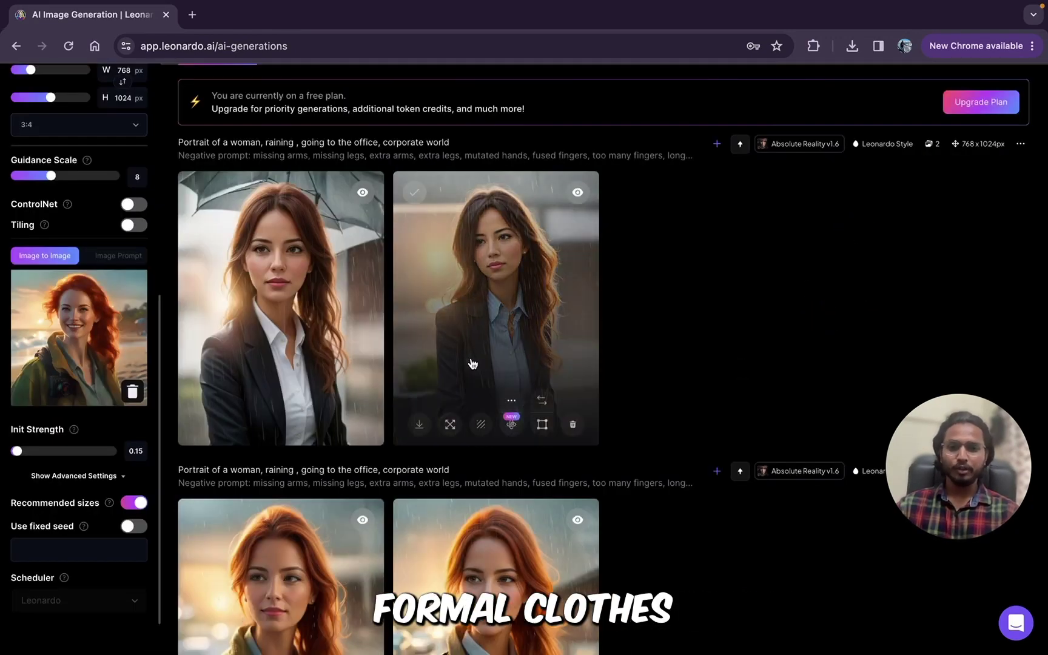
left_click(246, 334)
left_click(852, 287)
left_click(508, 331)
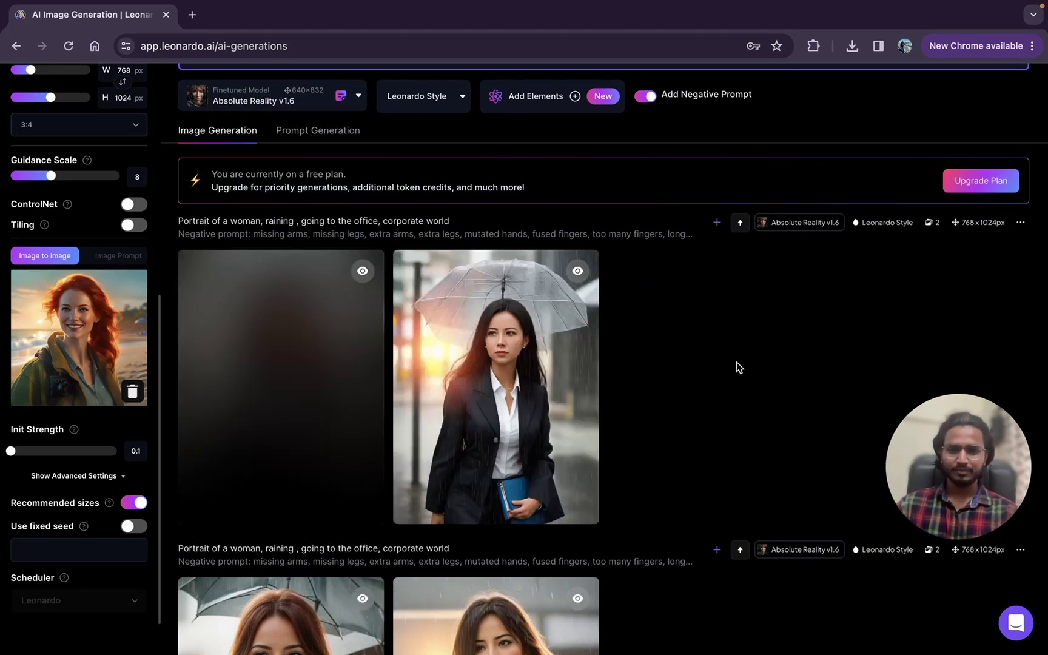
- View the second portrait of the latest batch enlarged and reveal the first one hidden by the NSFW filter
scroll(697, 388, "down", 2)
left_click(503, 340)
left_click(809, 258)
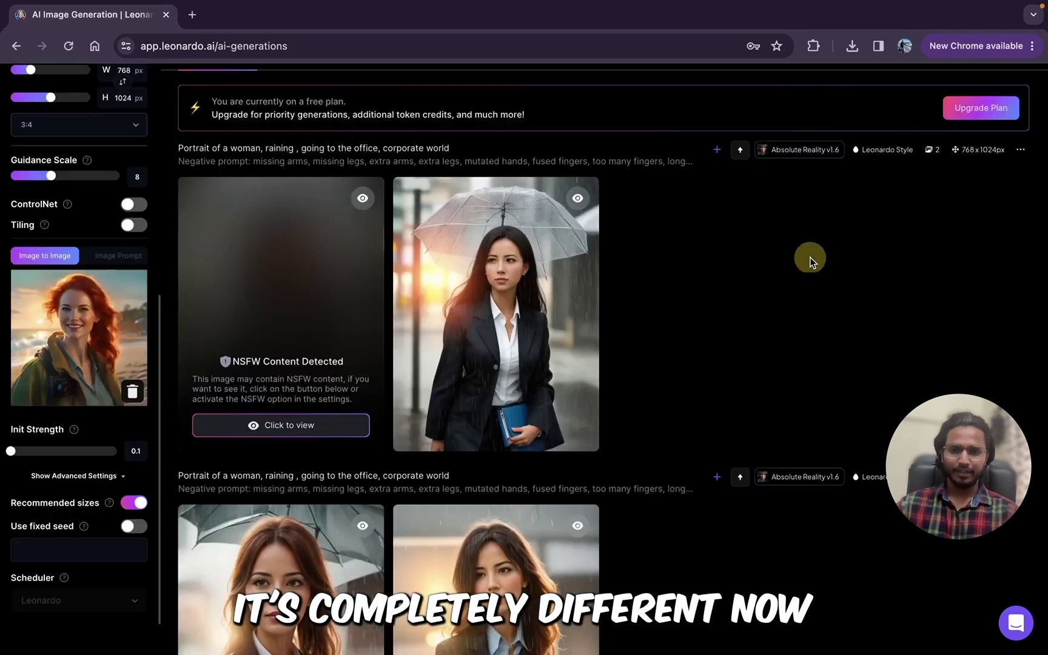
left_click(282, 426)
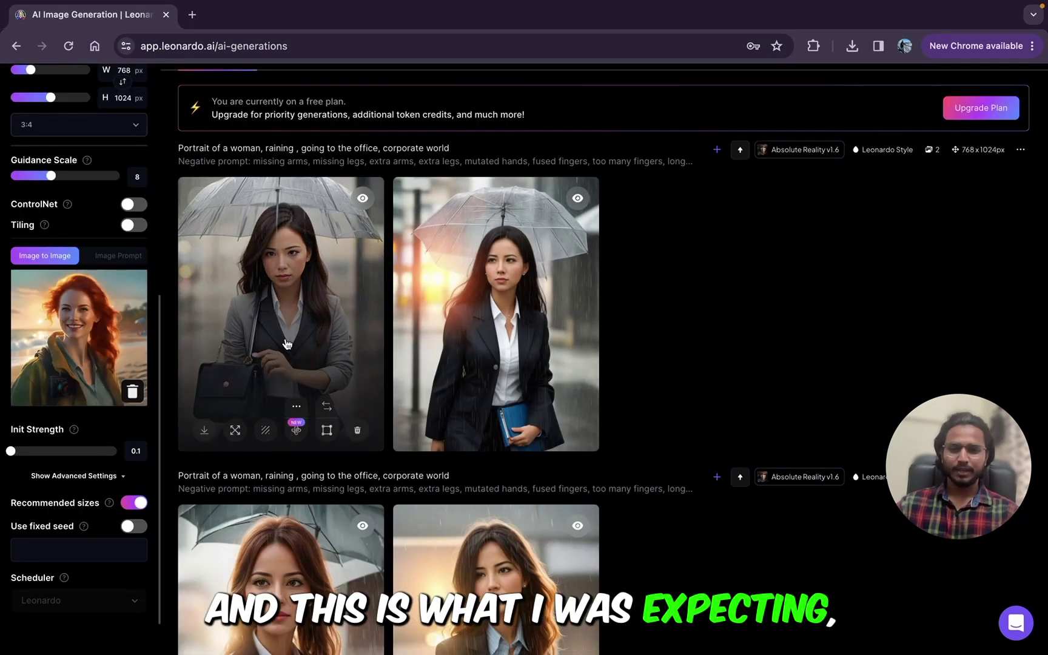
- Enlarge the revealed portrait of the woman with the handbag, download it, and look at its Alchemy Refiner option
left_click(311, 333)
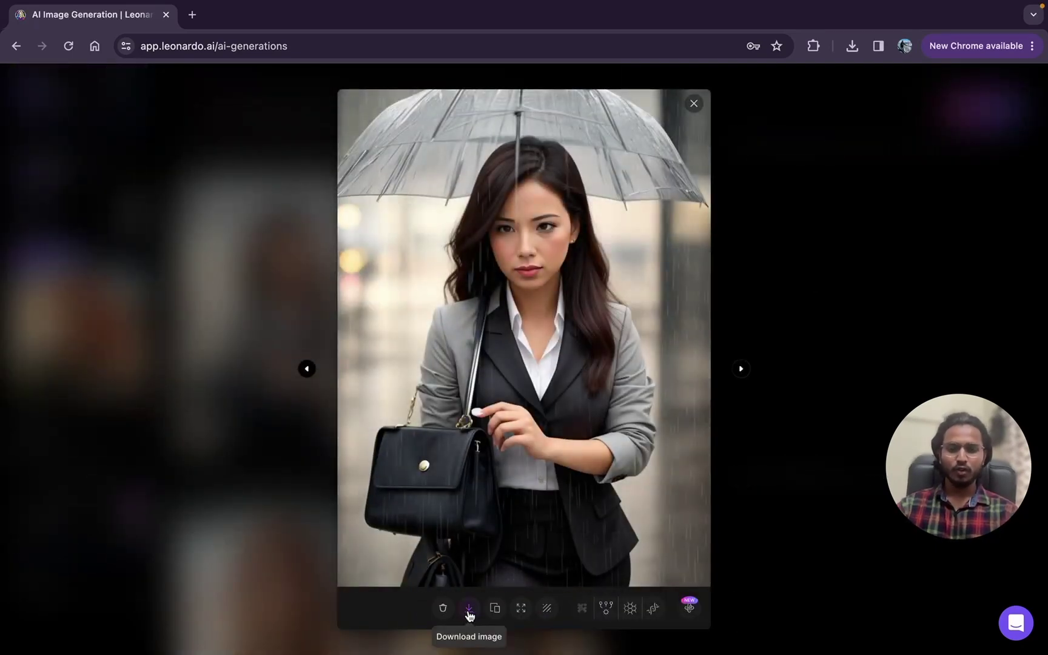
left_click(469, 610)
left_click(882, 86)
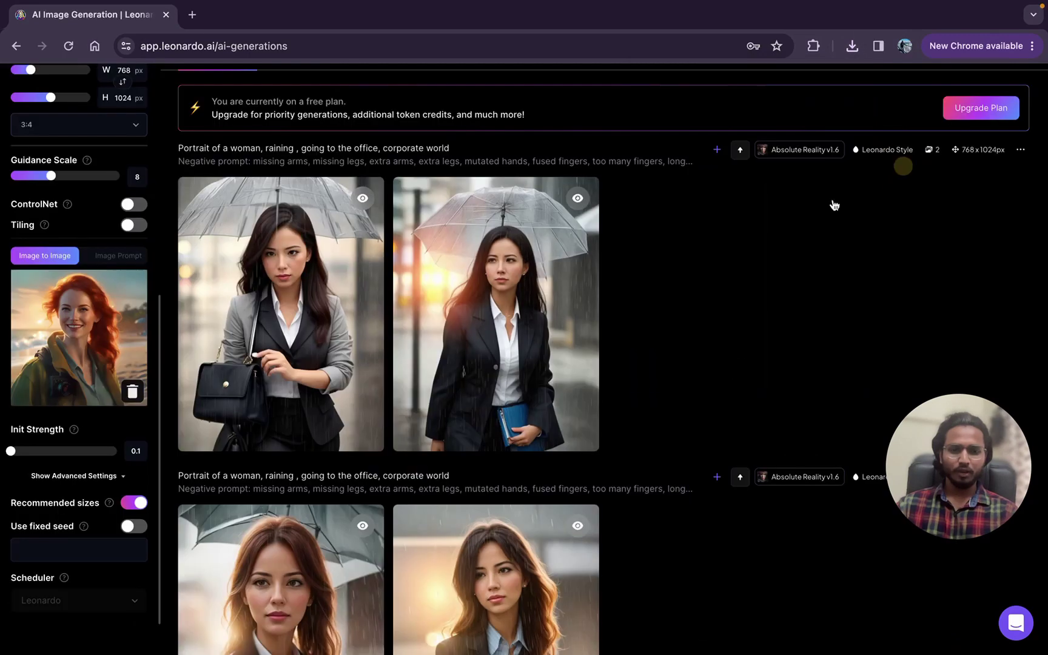
left_click(256, 365)
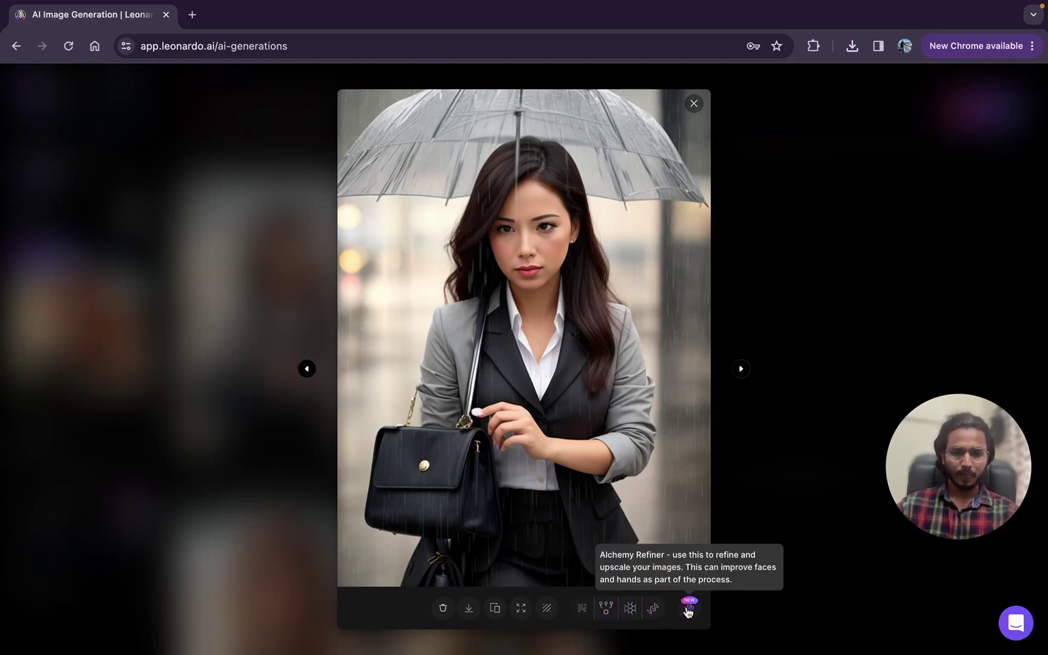
left_click(762, 474)
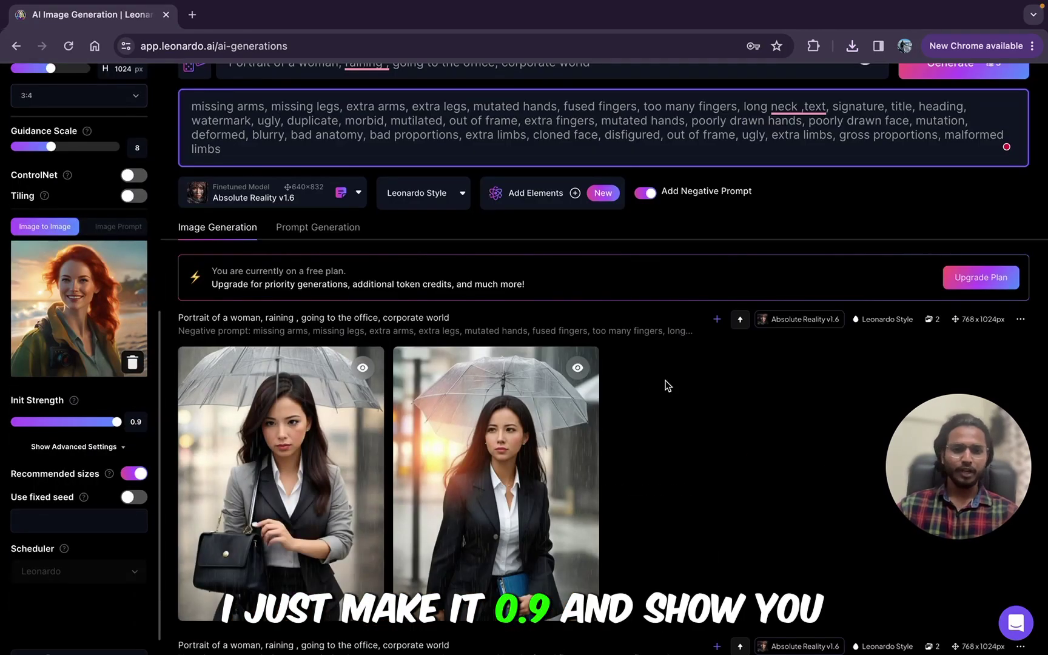
- Generate the images again with the Init Strength set to 0.9
scroll(666, 385, "up", 2)
left_click(944, 141)
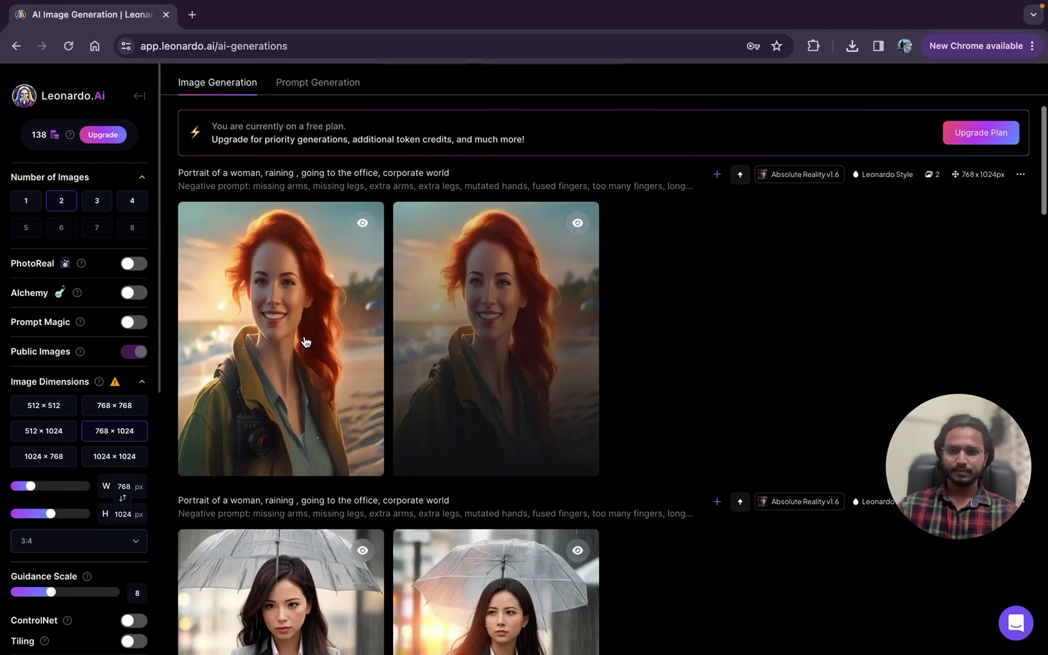
- Examine the newly generated red-haired portraits enlarged to judge how closely they match the reference image
left_click(299, 328)
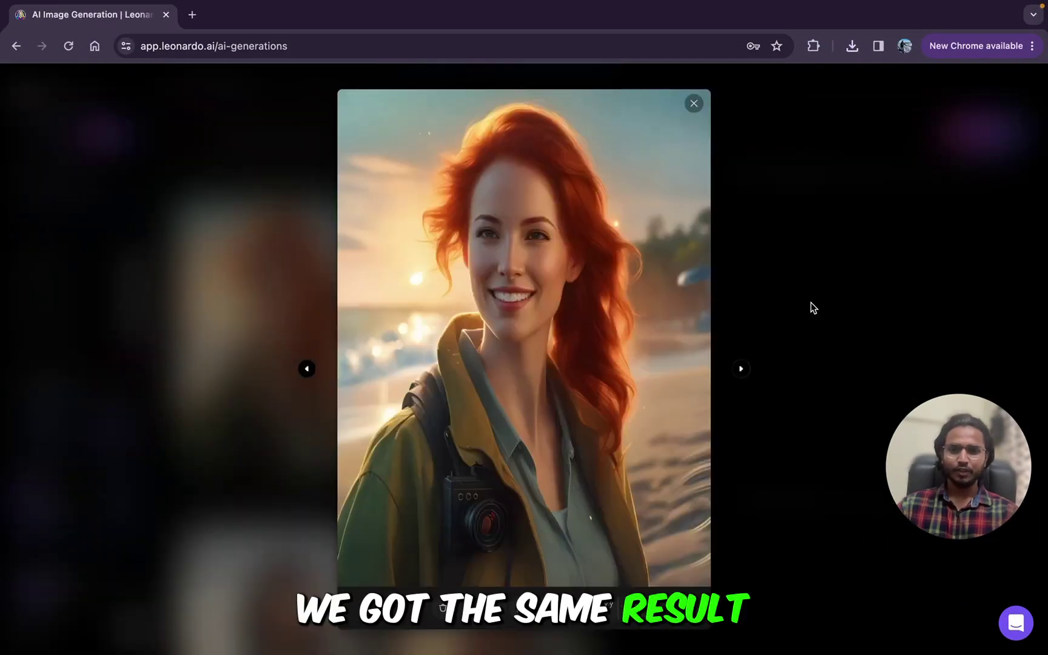
left_click(811, 304)
scroll(3, 558, "down", 2)
scroll(3, 558, "down", 5)
left_click(486, 338)
left_click(839, 290)
left_click(277, 328)
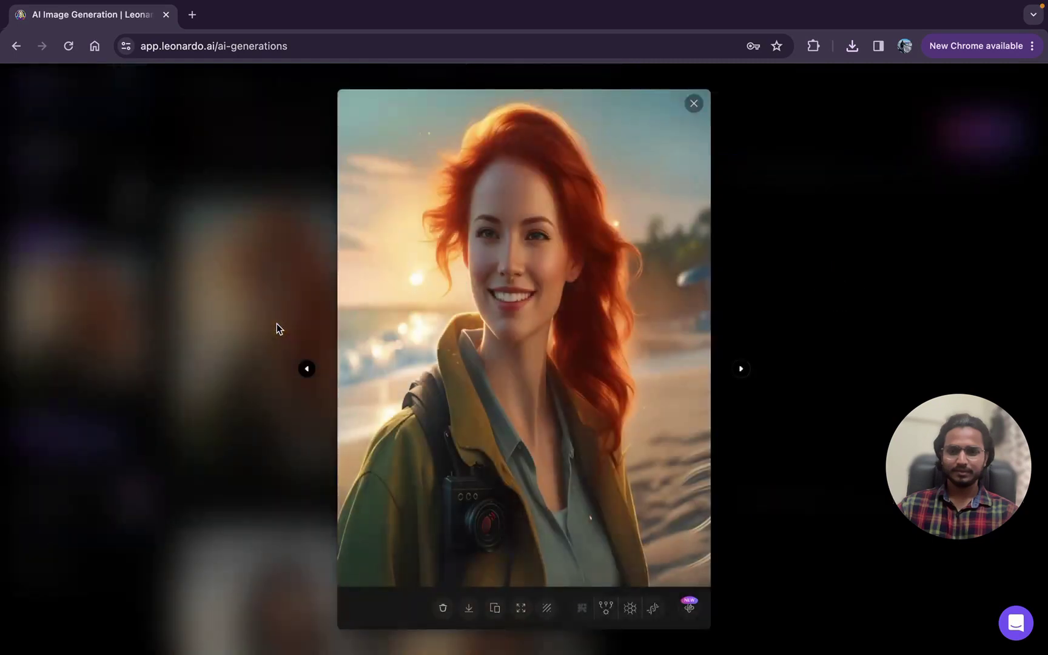
left_click(784, 247)
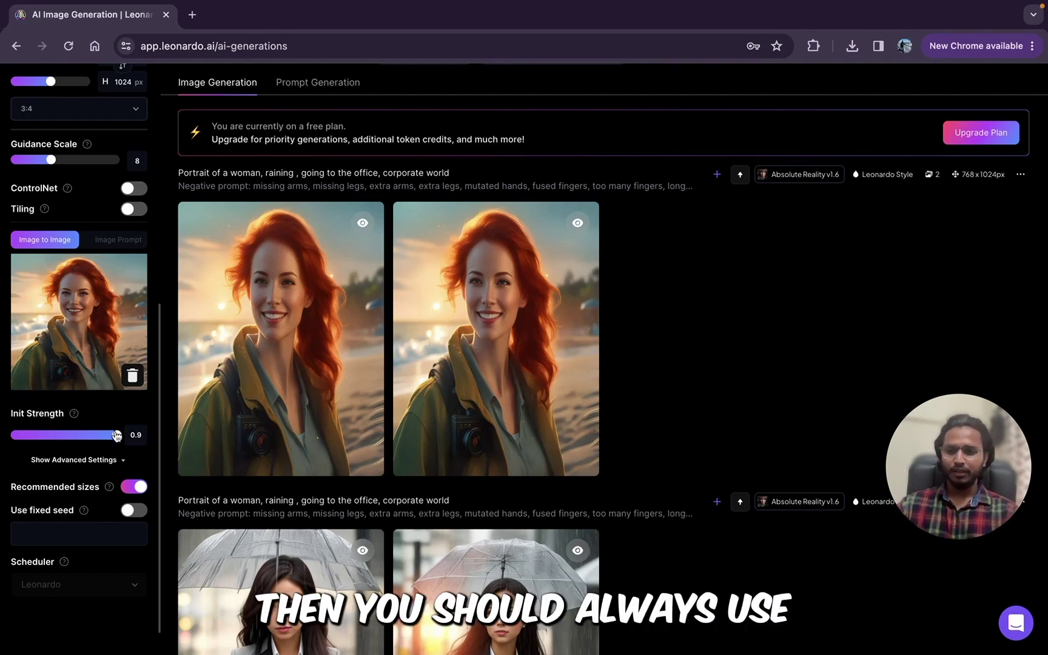
- Set the Init Strength of the reference image to 0.44
left_click_drag(9, 438, 56, 437)
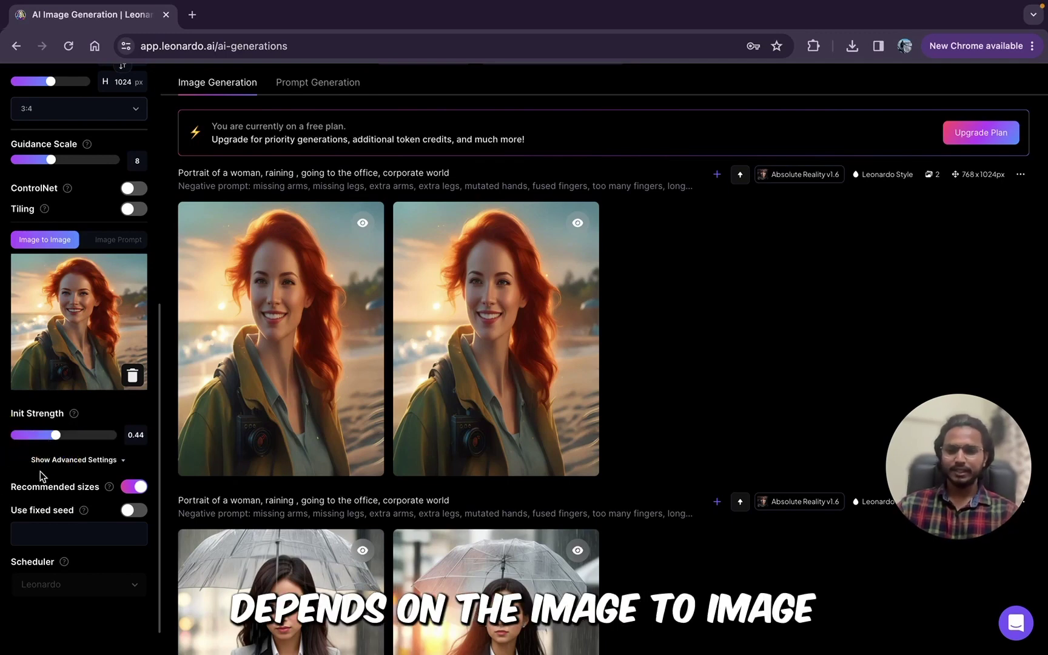
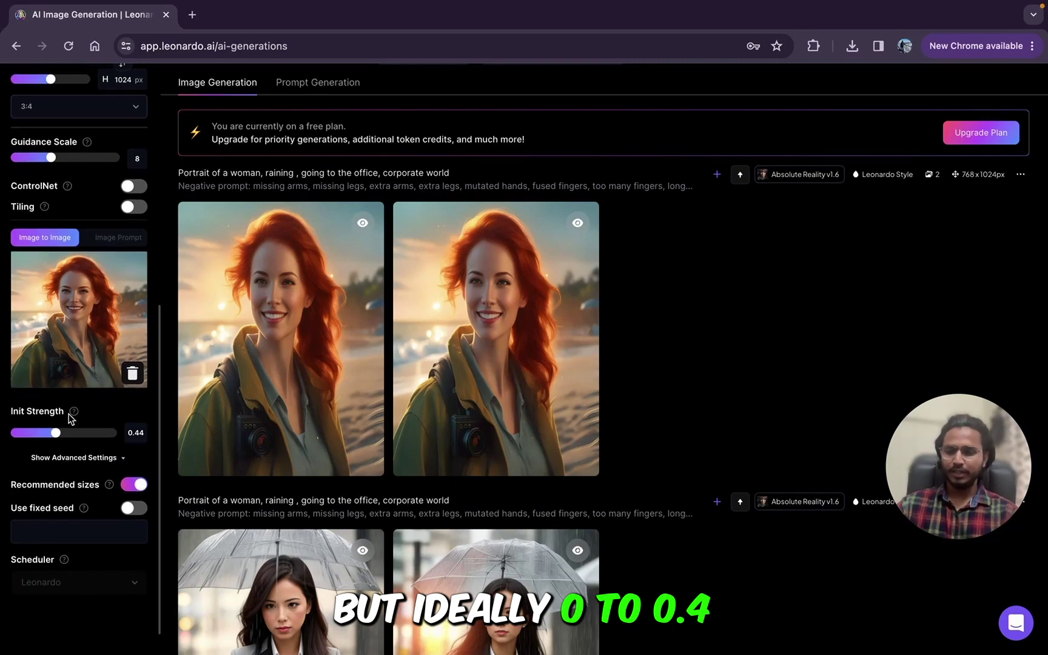
scroll(739, 336, "up", 5)
key("ctrl+Right")
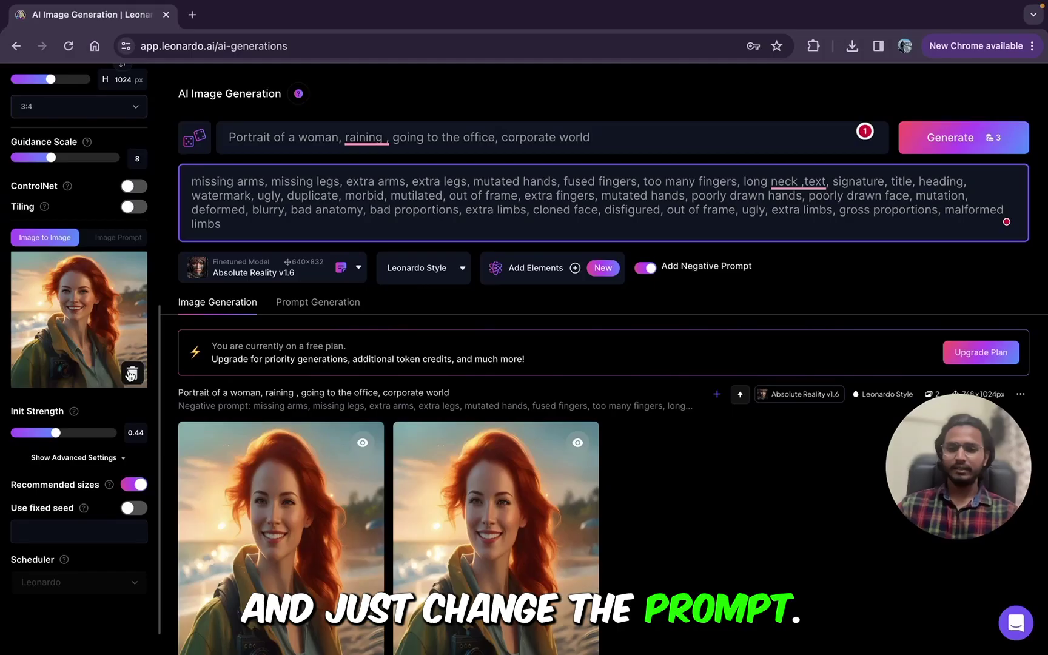
- Replace the Image to Image reference with the picture of the dark-haired warrior running through a burning forest
left_click(133, 377)
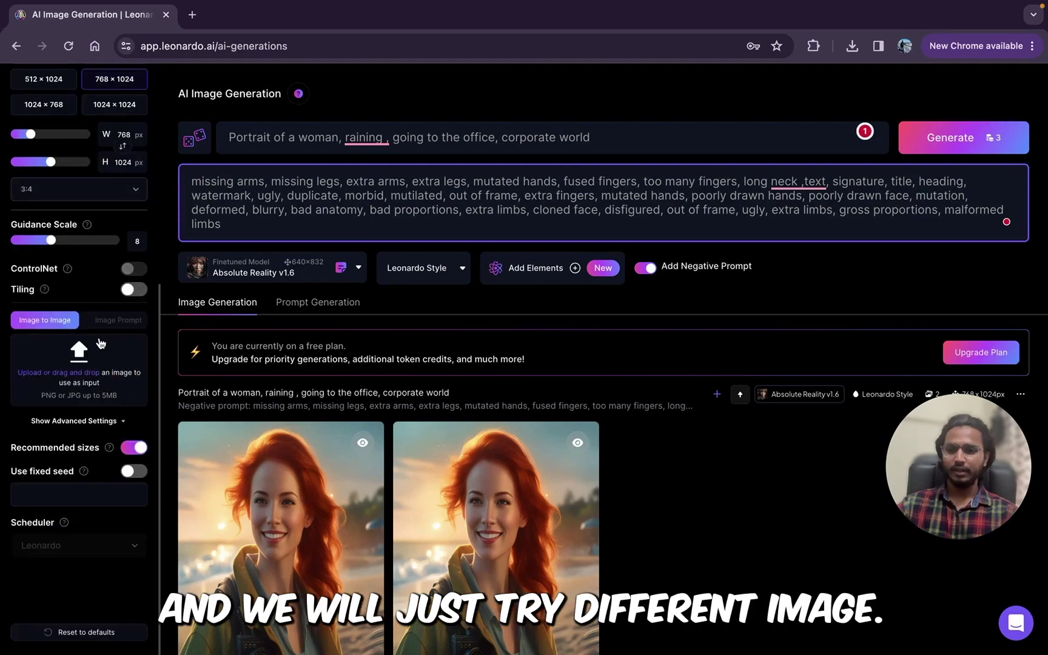
left_click(79, 379)
left_click(618, 244)
left_click(769, 493)
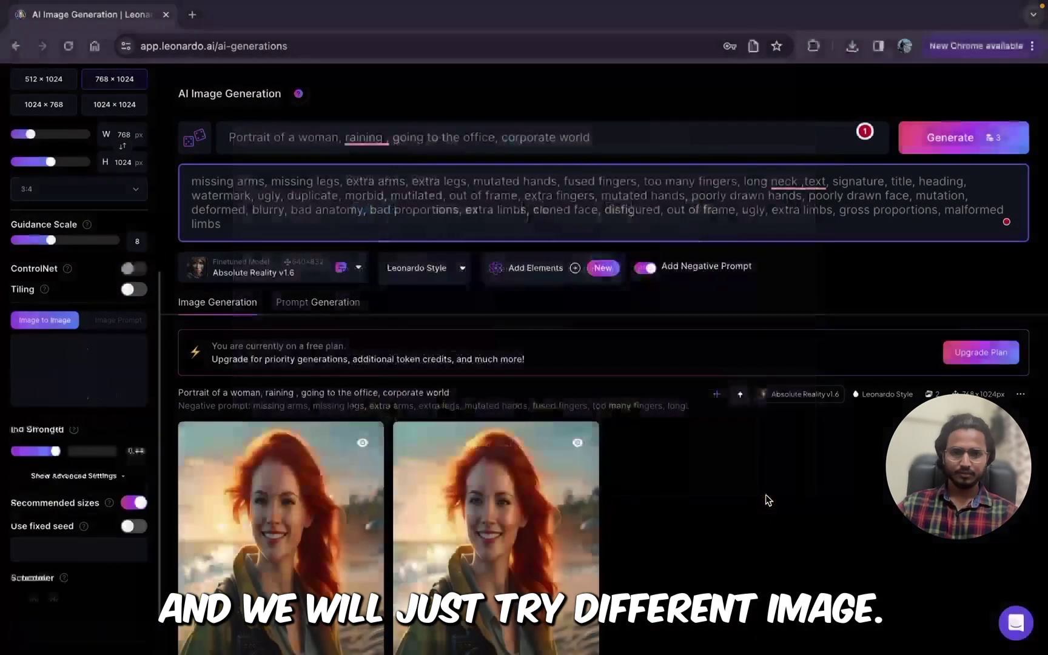
scroll(58, 388, "down", 4)
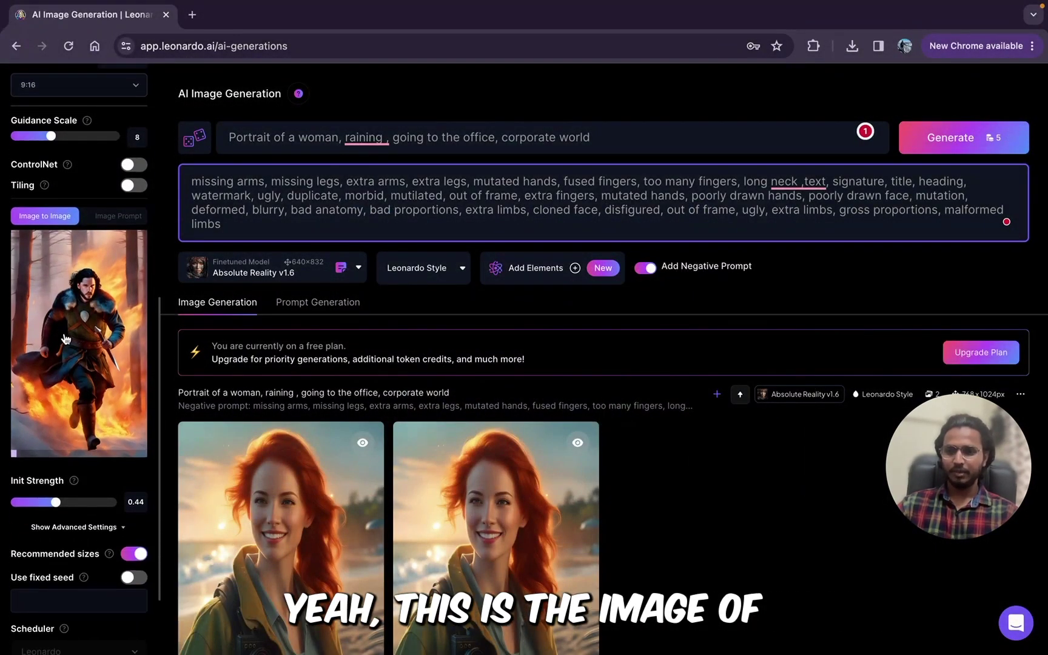
scroll(66, 339, "up", 1)
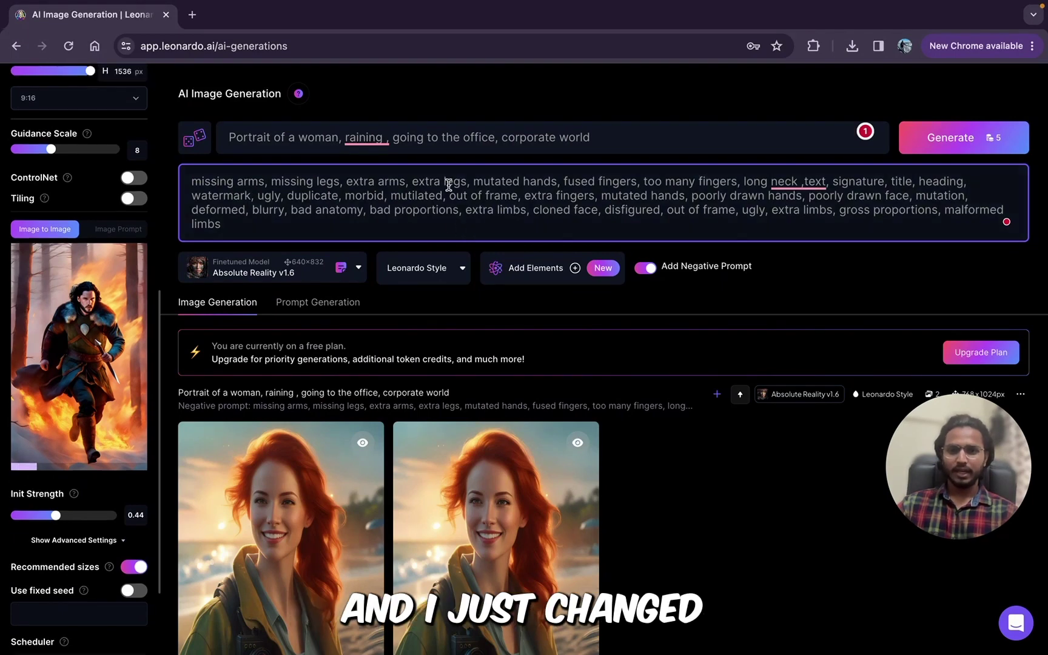
- Replace the prompt with "Woman running, gun in hand" and generate the images
triple_click(443, 138)
type("Woman running, gun in hand")
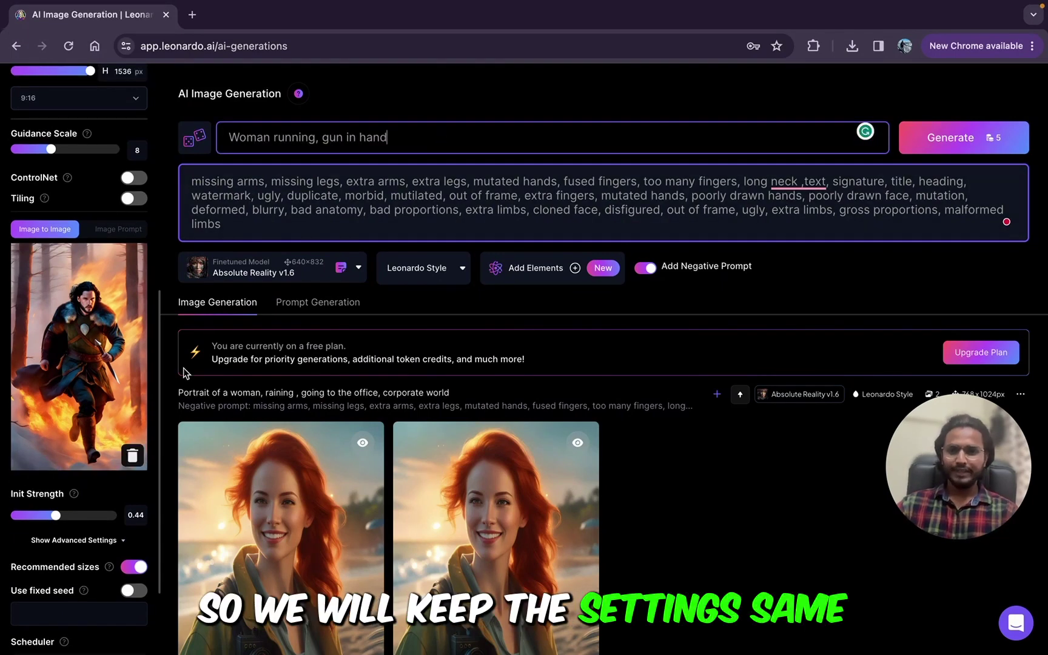
scroll(79, 364, "up", 10)
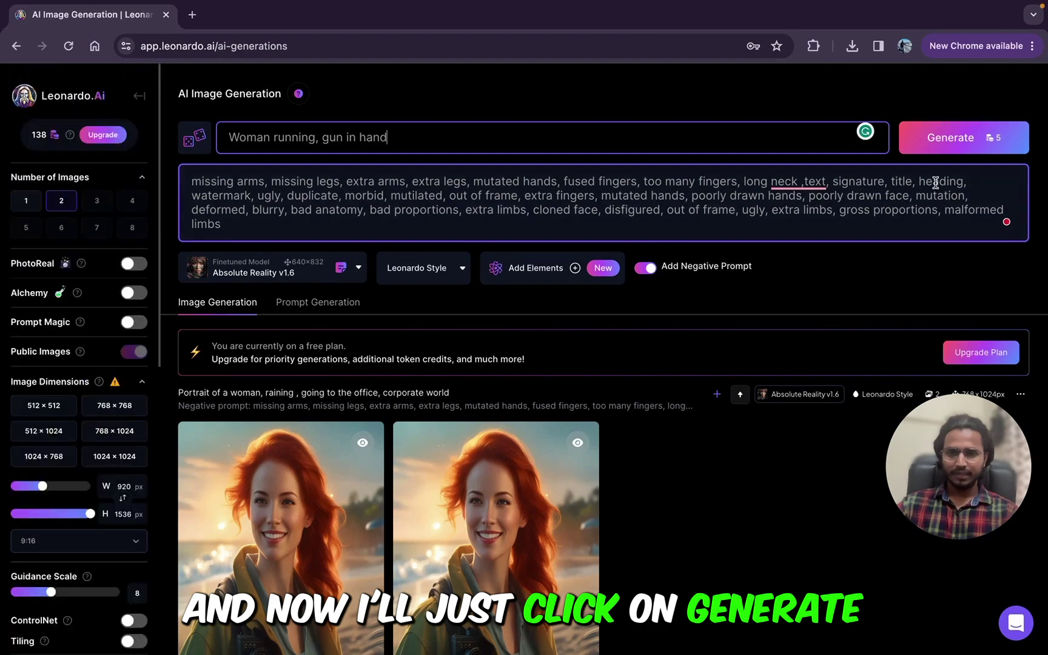
left_click(964, 146)
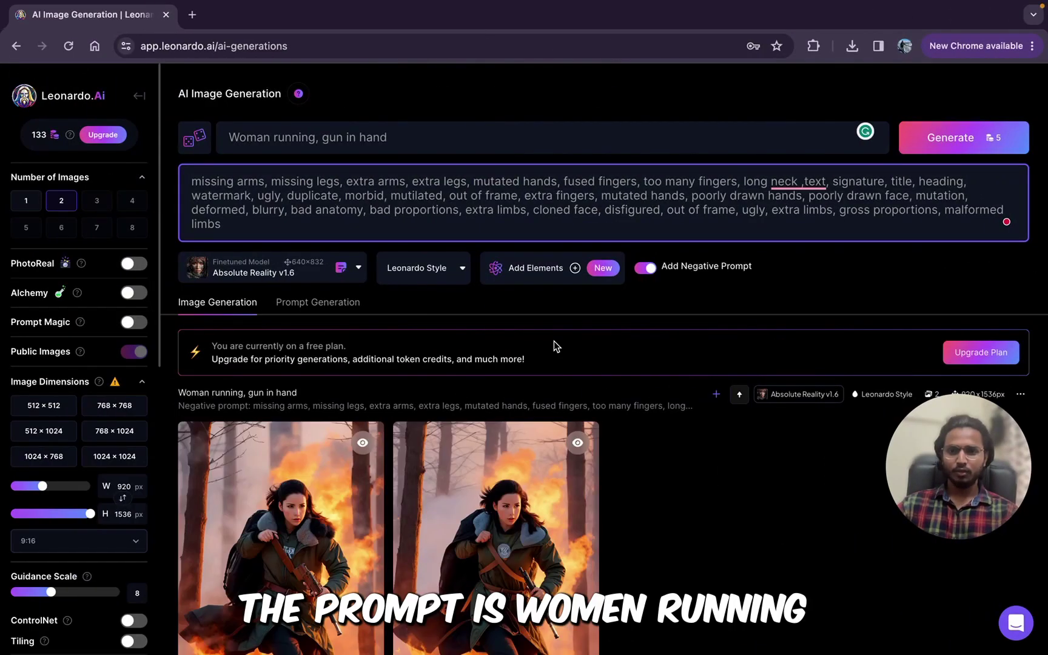
- Examine the first generated image of the running woman enlarged and at full size
scroll(554, 341, "down", 3)
left_click(438, 412)
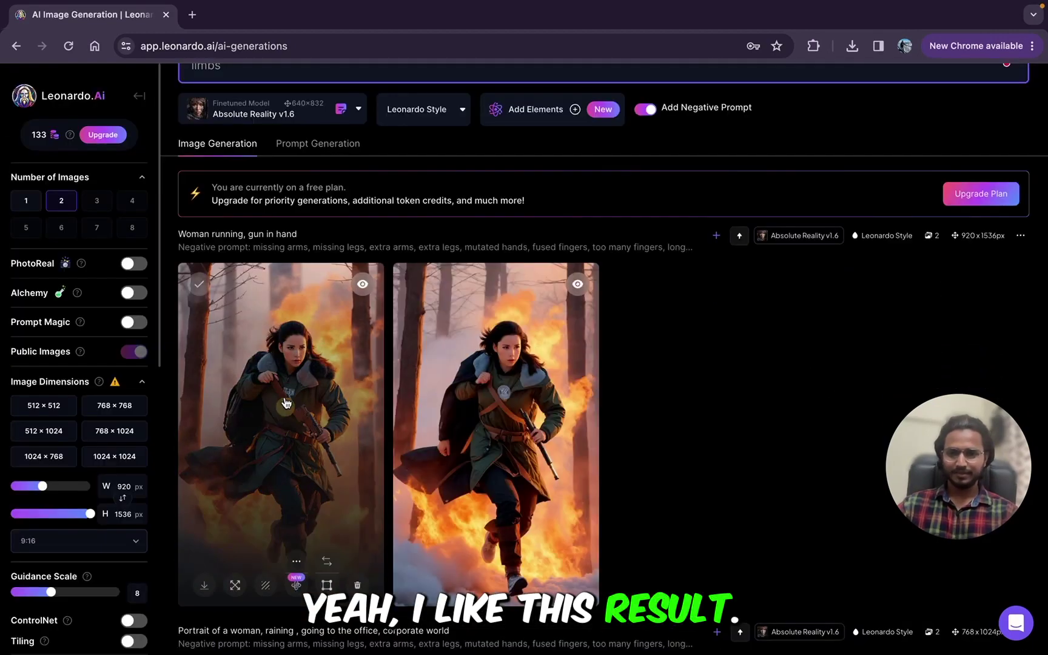
left_click(325, 369)
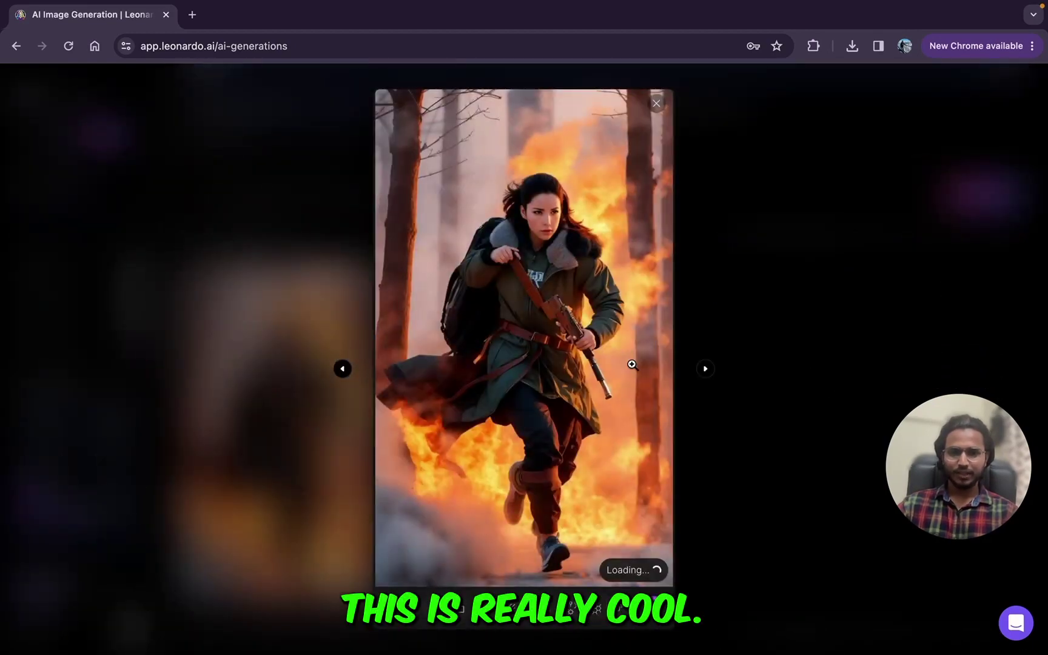
left_click(631, 364)
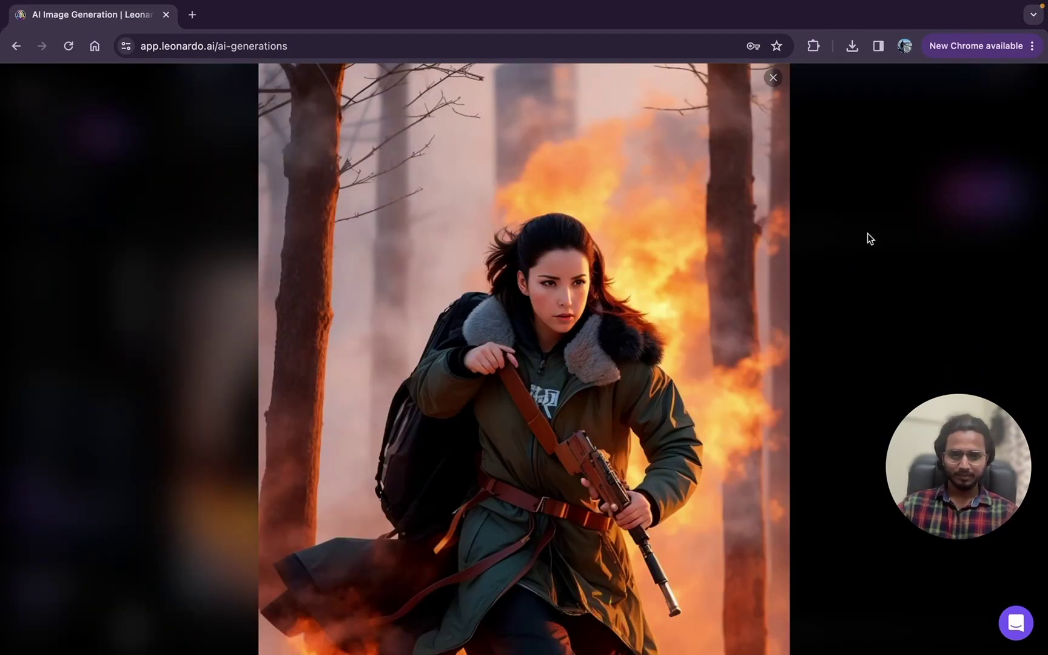
left_click(866, 253)
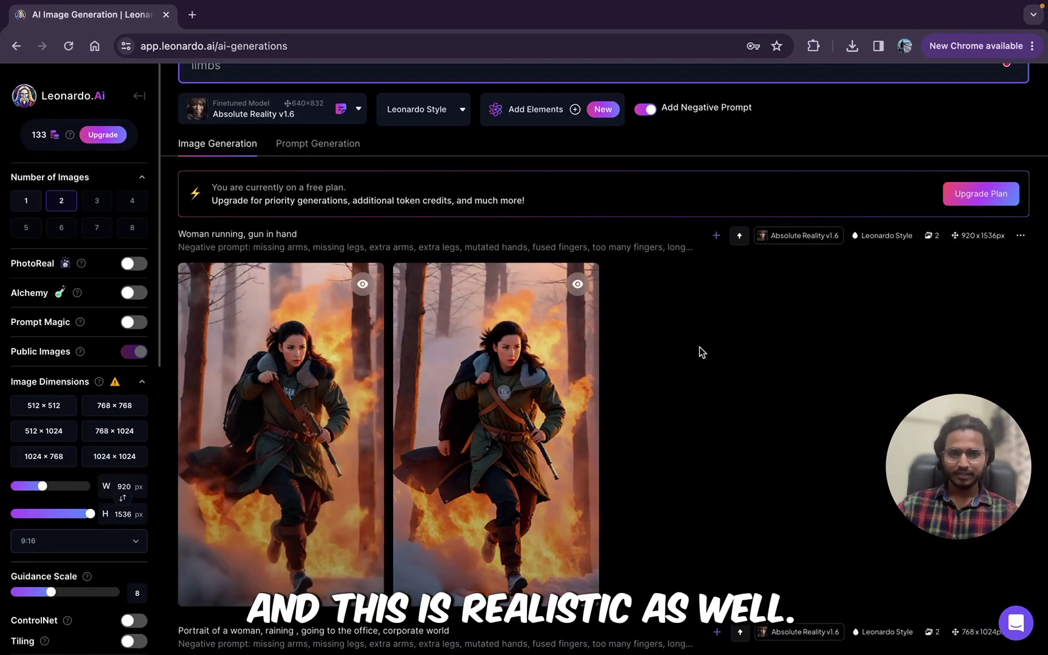
- Inspect the second image of the running woman at full size and download it
left_click(433, 402)
left_click(863, 313)
left_click(506, 434)
left_click(506, 434)
left_click(506, 434)
left_click(506, 434)
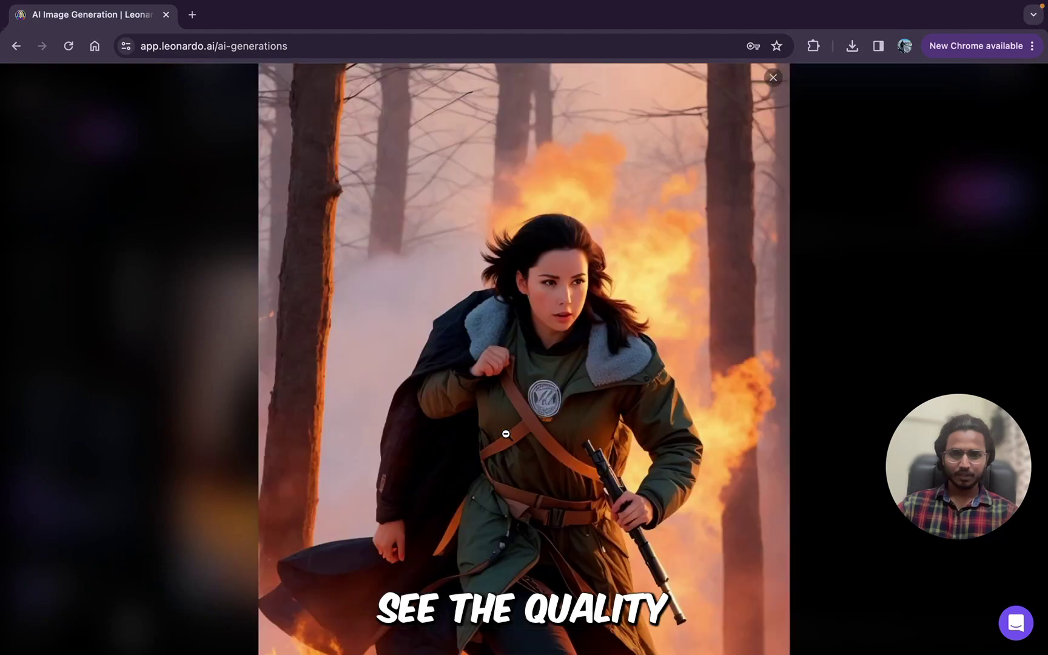
left_click(106, 573)
left_click(455, 507)
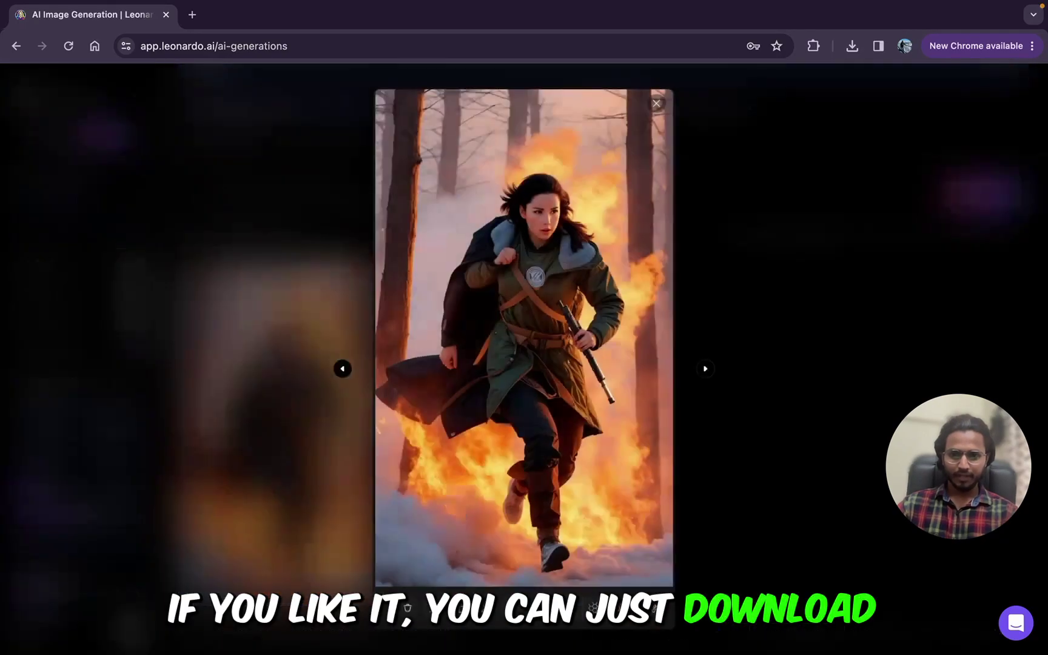
left_click(429, 613)
left_click(753, 504)
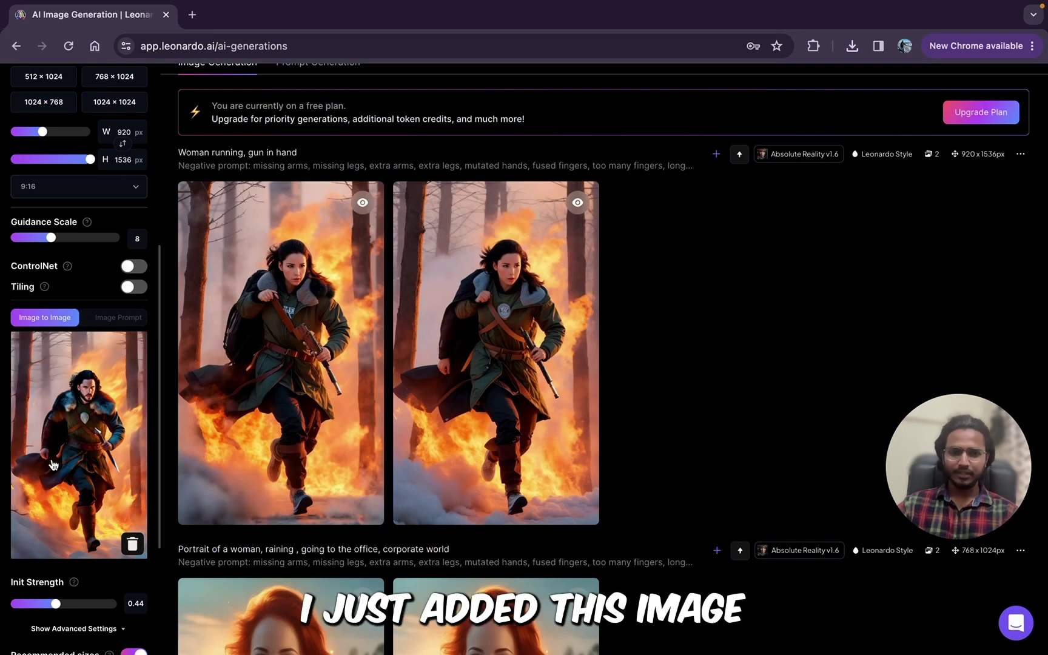
- Review the Image Dimensions settings alongside the reference image and the generated results
scroll(52, 461, "up", 3)
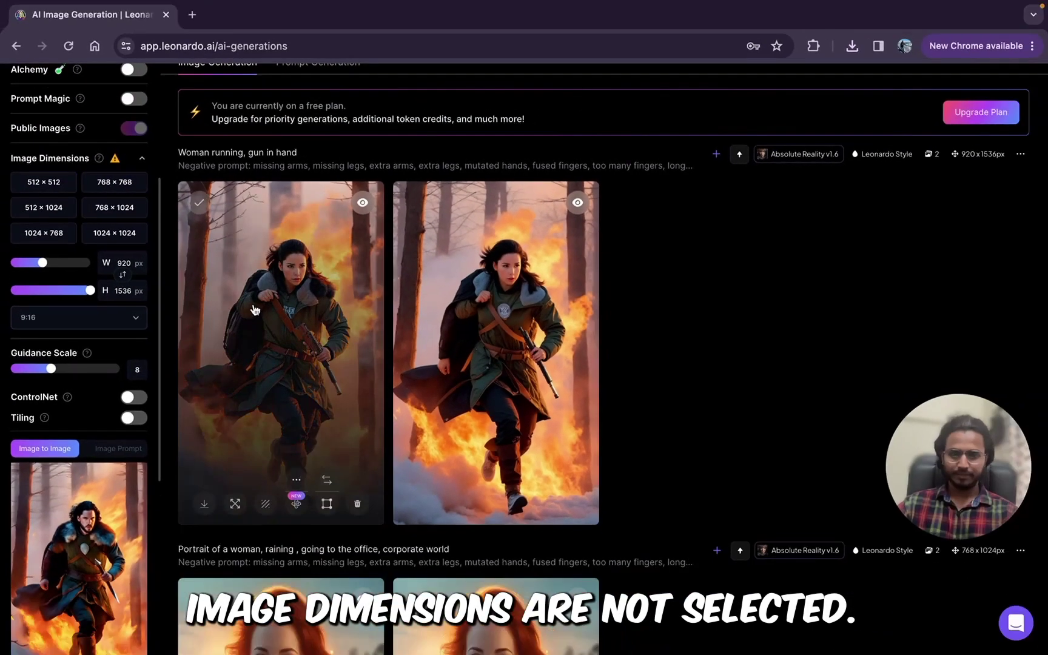
scroll(296, 333, "down", 2)
scroll(34, 596, "down", 2)
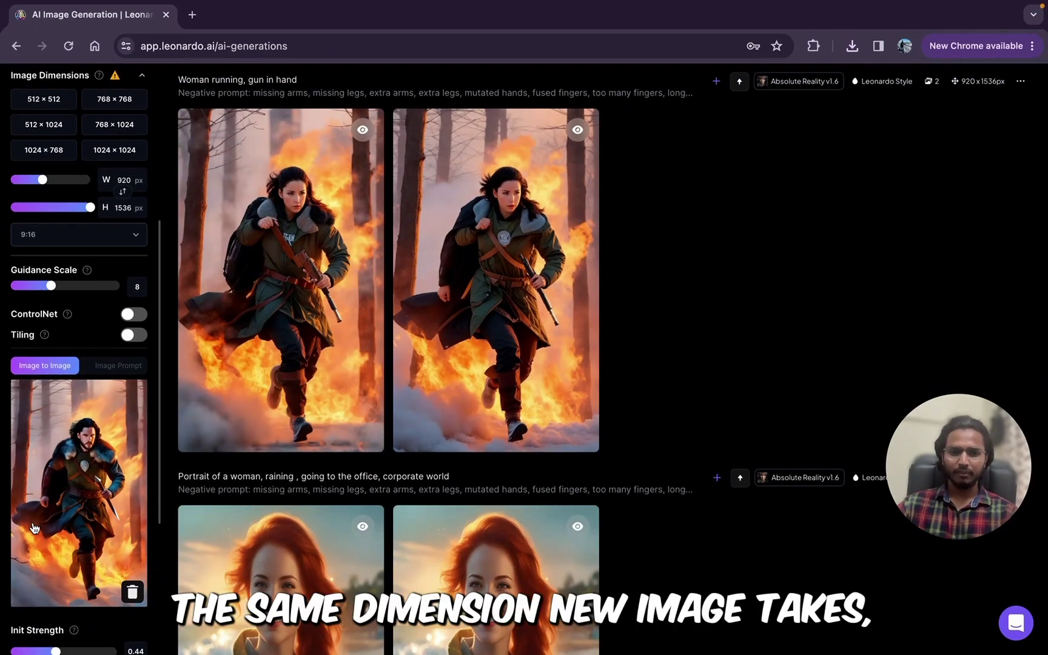
scroll(442, 407, "up", 3)
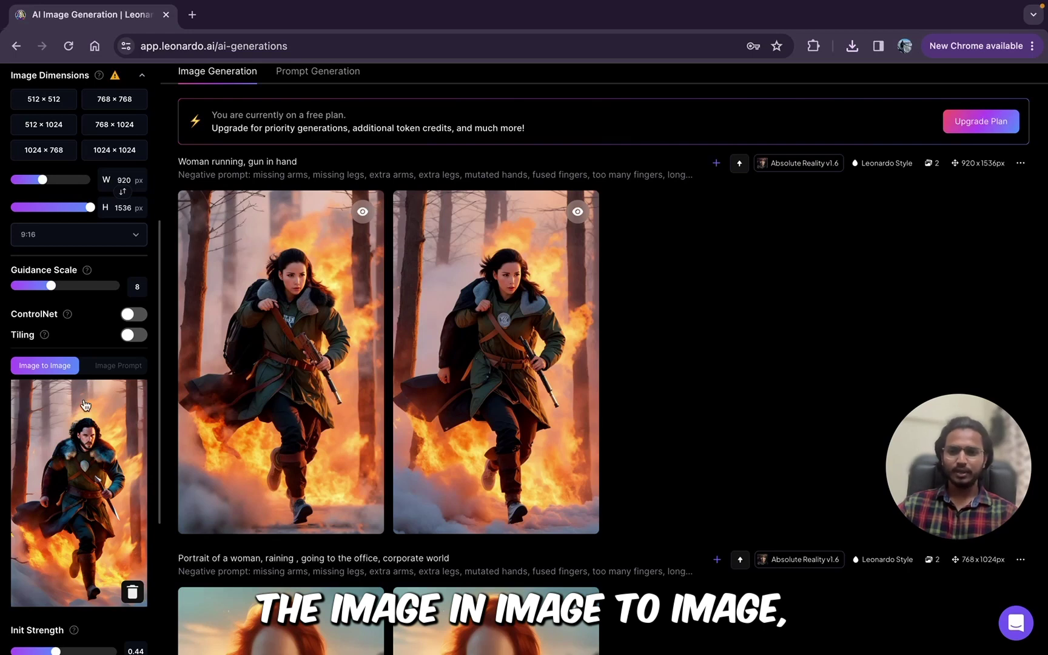
scroll(86, 405, "up", 5)
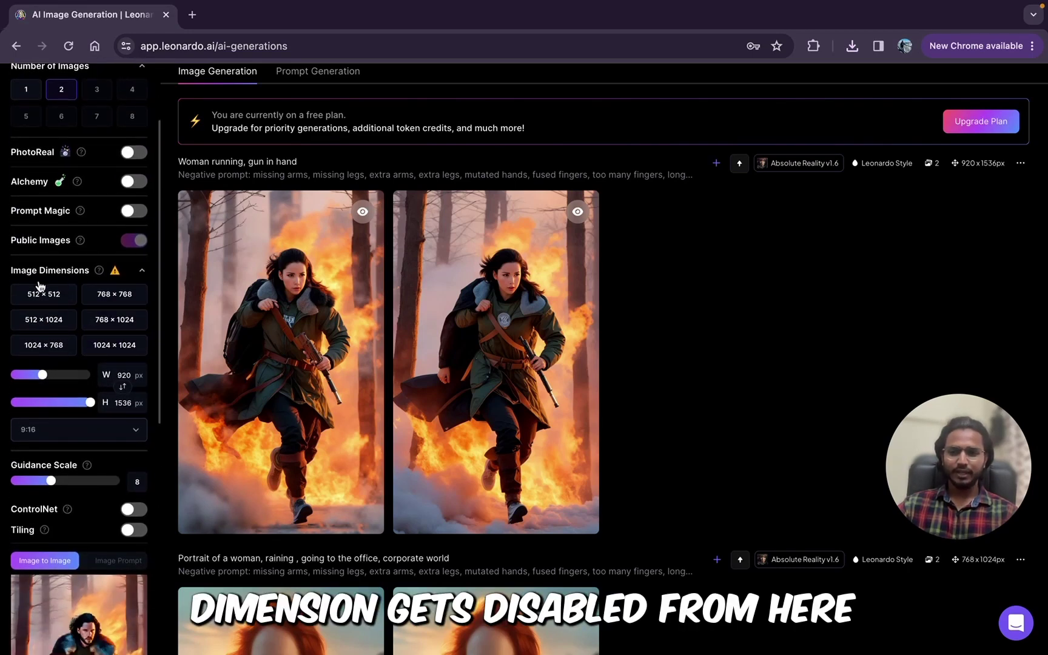
- Compare the reference image's proportions with the running-woman results and the Image Dimensions options
scroll(285, 460, "down", 3)
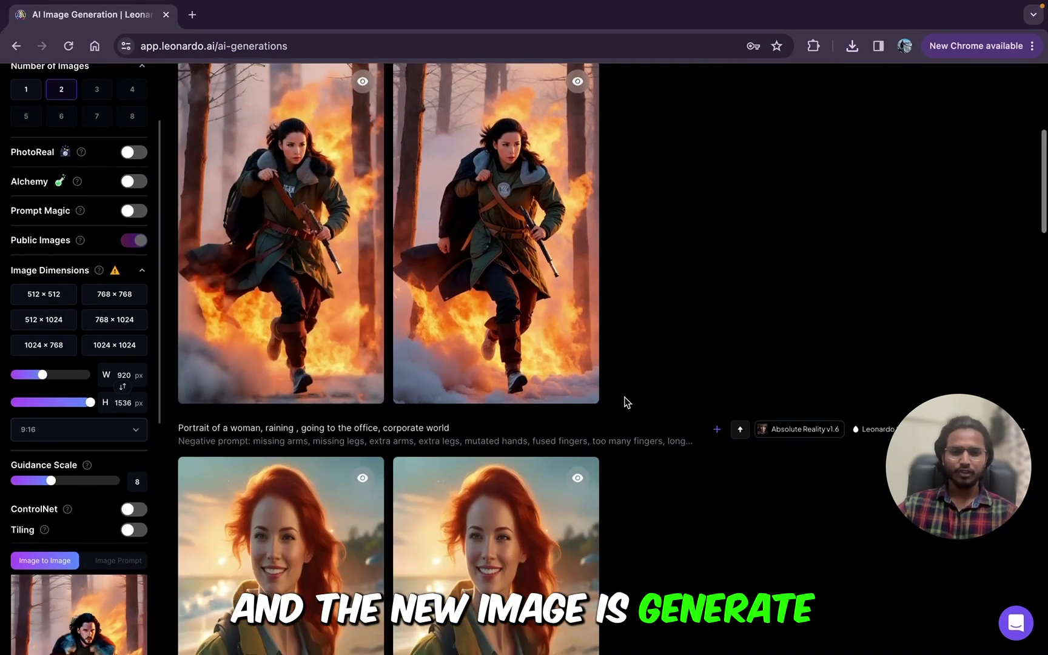
scroll(100, 476, "down", 5)
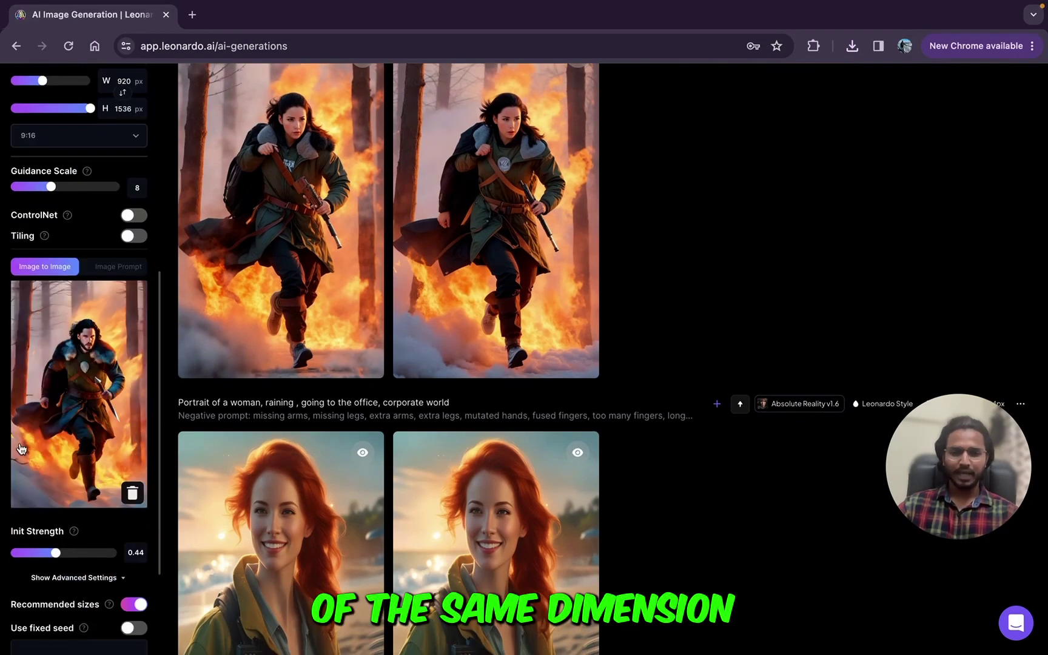
scroll(617, 268, "up", 6)
scroll(617, 267, "down", 1)
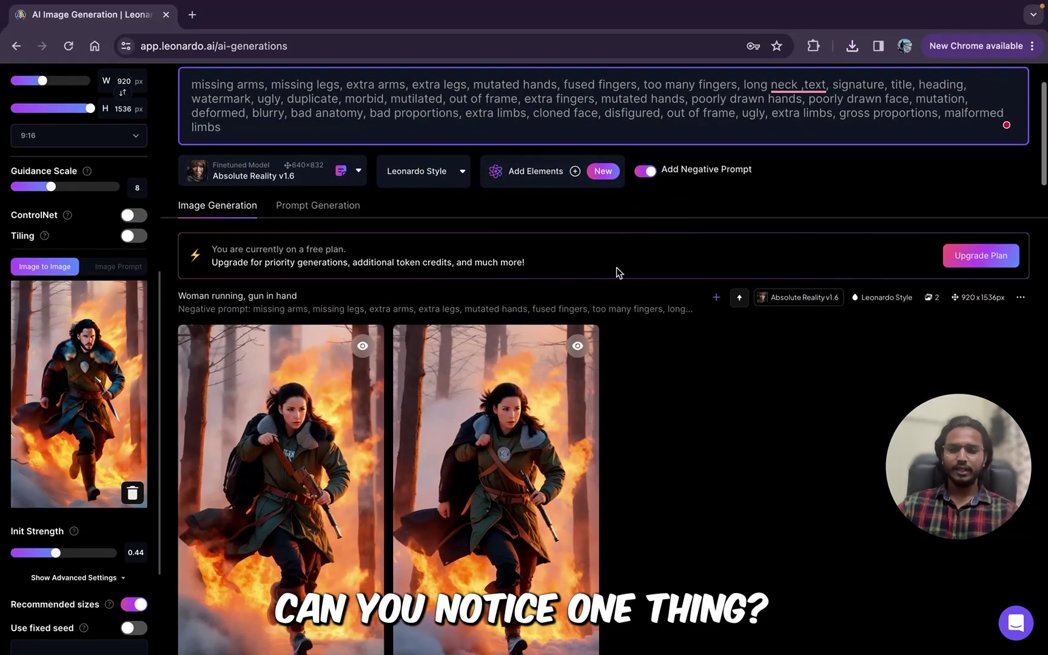
scroll(37, 367, "up", 6)
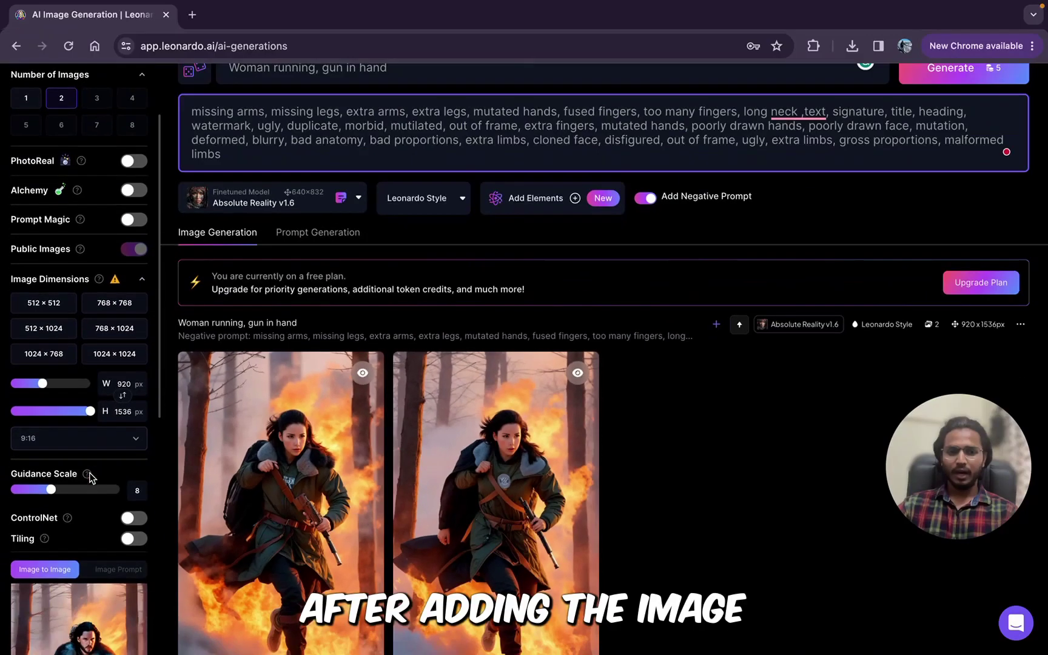
scroll(100, 504, "down", 4)
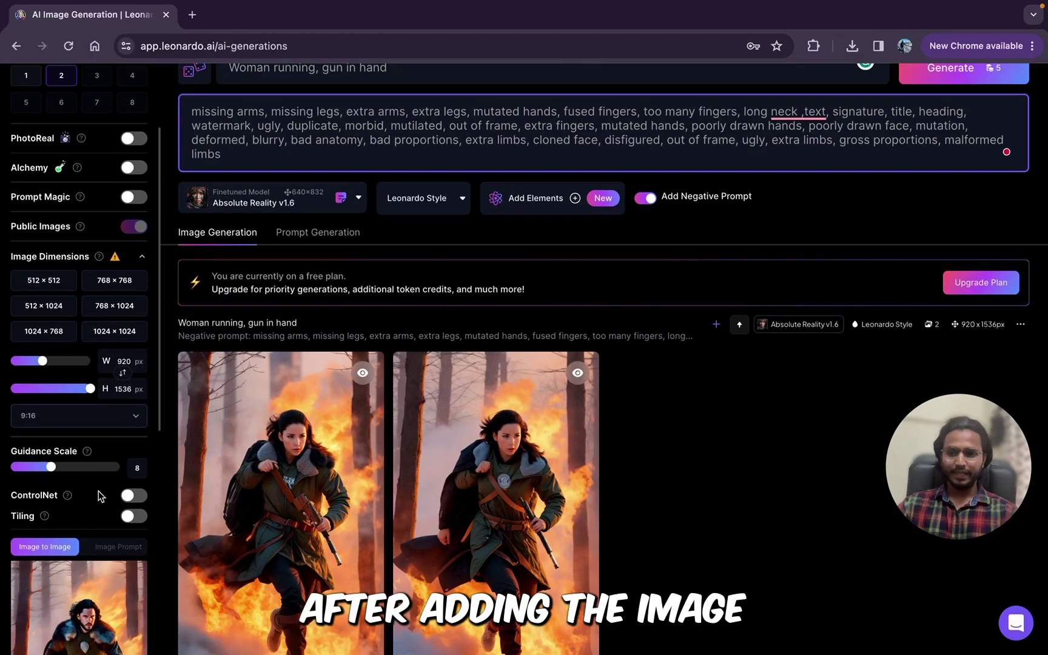
scroll(97, 514, "down", 1)
- Enlarge the second red-haired woman portrait and check its proportions against the earlier office portraits and the running-woman images
scroll(405, 459, "down", 10)
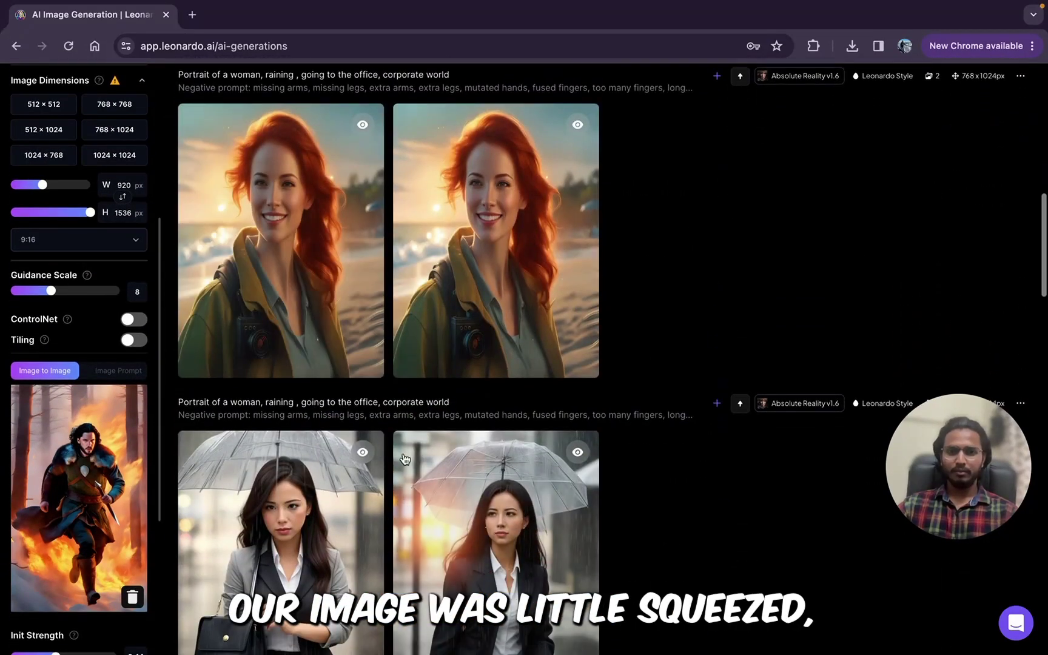
left_click(502, 286)
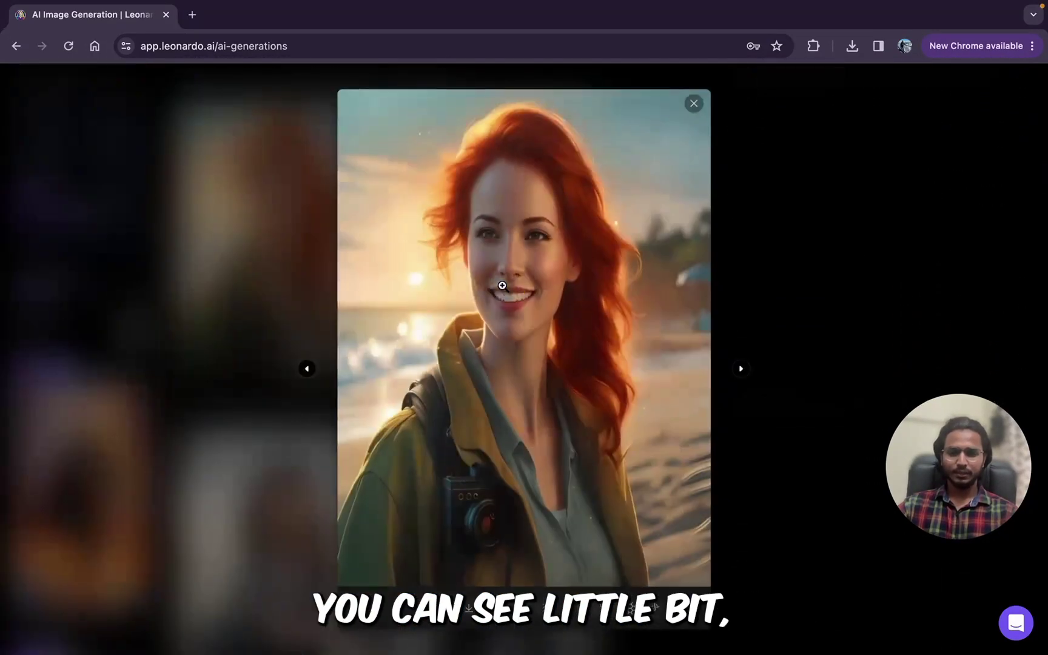
left_click(830, 283)
scroll(639, 477, "down", 3)
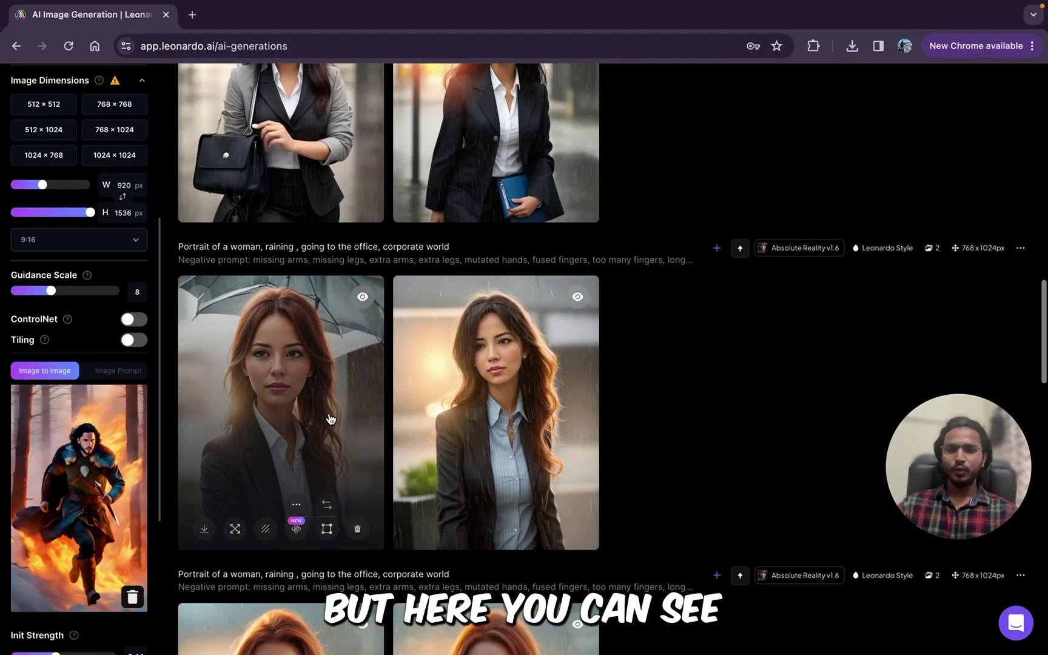
scroll(424, 376, "up", 15)
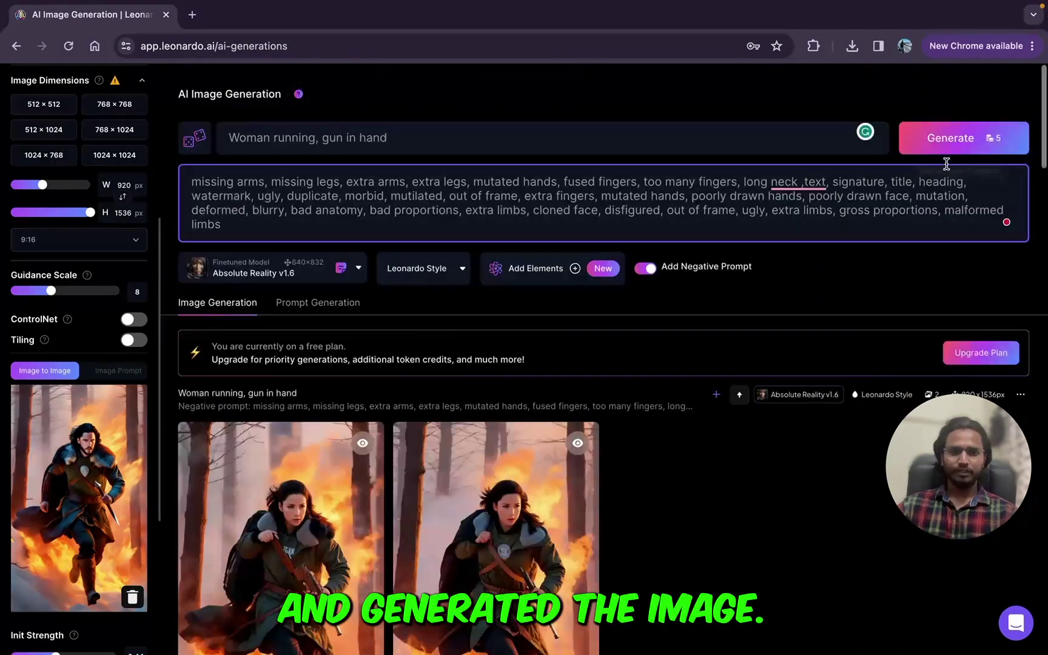
scroll(390, 417, "down", 1)
scroll(77, 374, "up", 5)
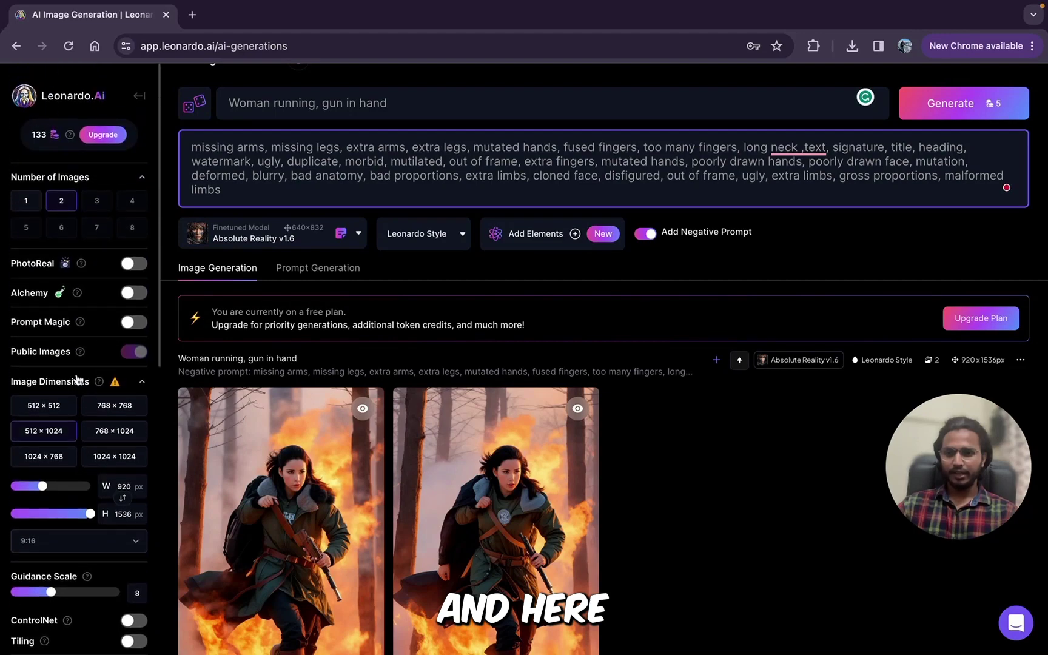
scroll(358, 516, "down", 5)
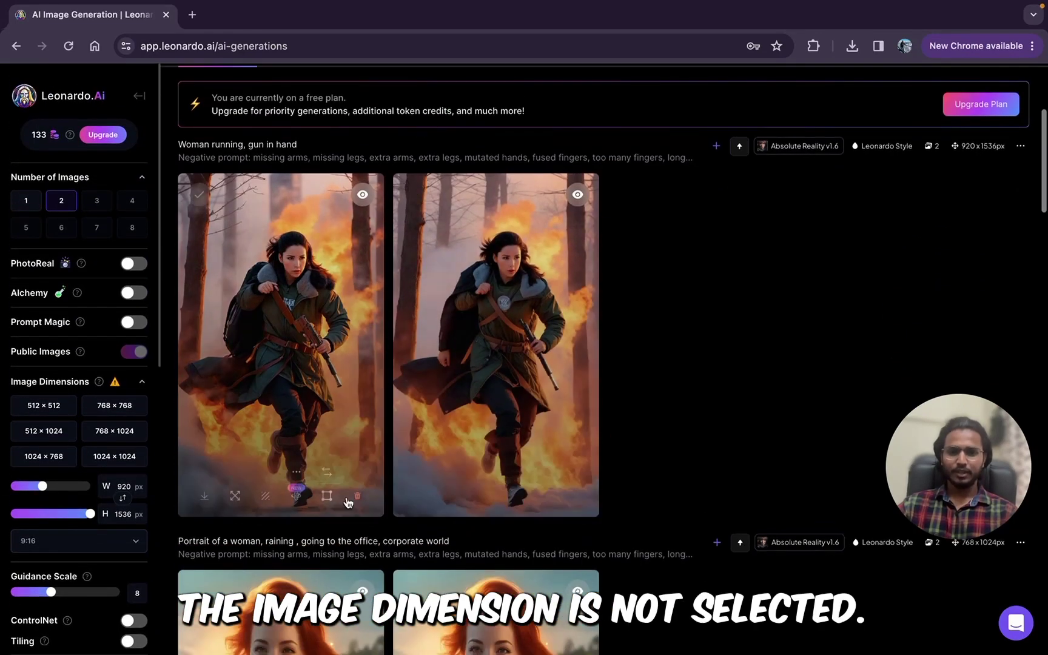
left_click(358, 516)
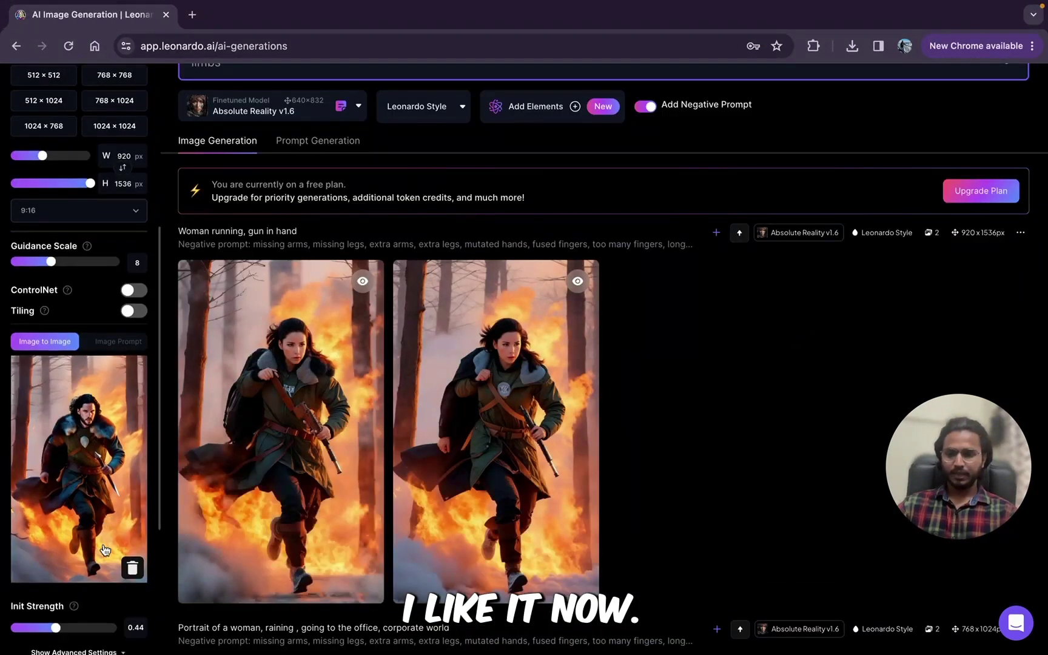
- Set the Init Strength to 0.7 and generate the running-woman images again
scroll(104, 549, "down", 4)
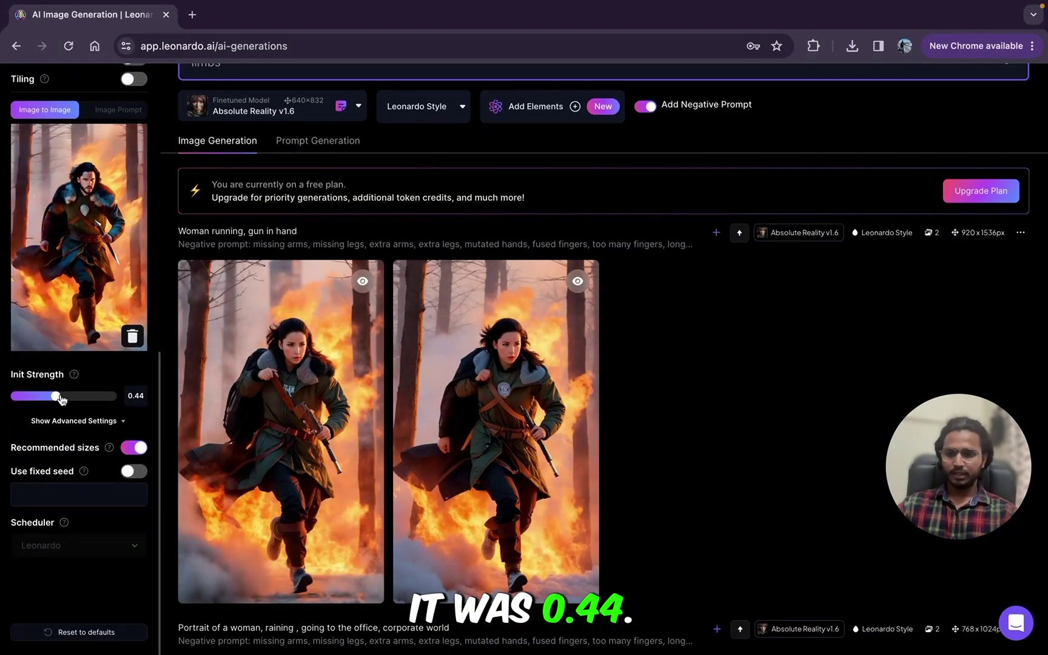
left_click(61, 397)
left_click_drag(59, 397, 72, 396)
scroll(400, 403, "up", 3)
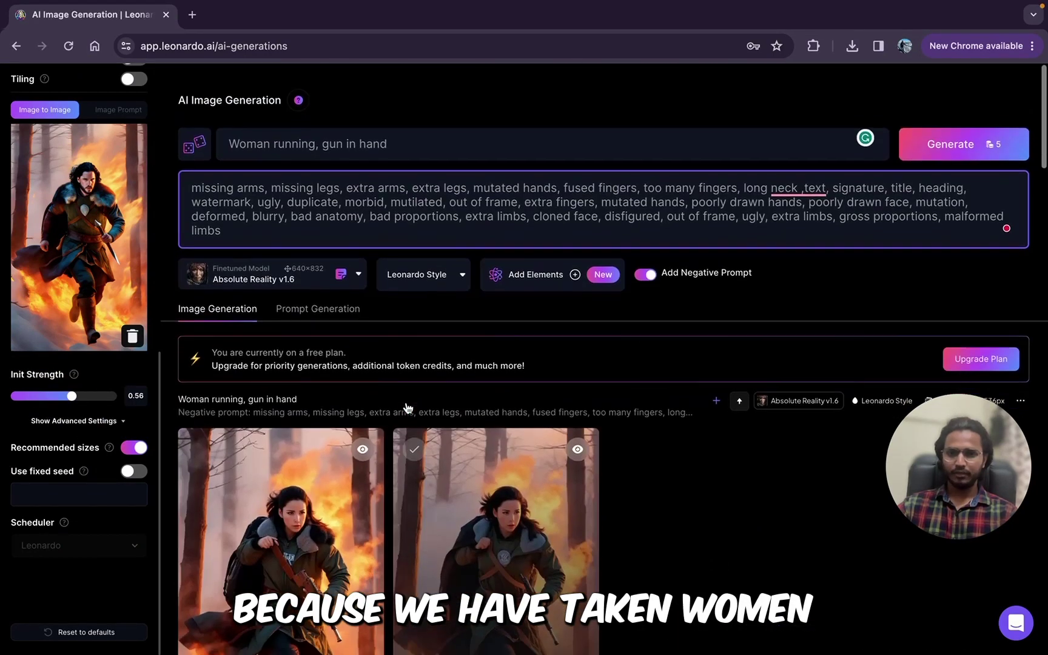
scroll(272, 420, "down", 1)
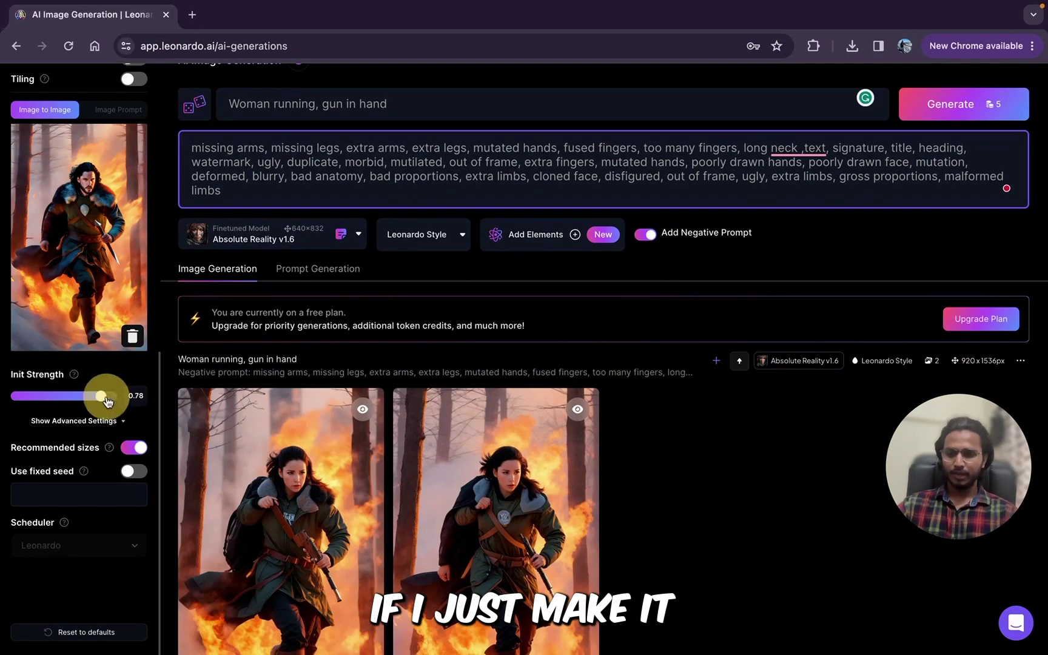
left_click_drag(91, 400, 90, 401)
scroll(964, 143, "up", 1)
left_click(964, 143)
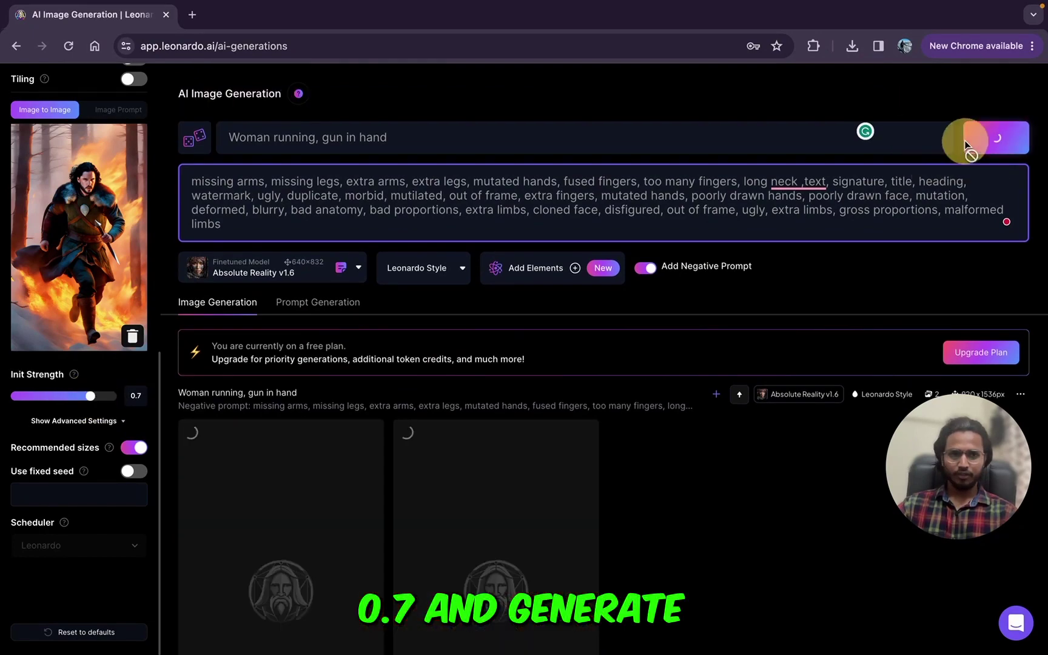
- Examine the second image generated at Init Strength 0.7 enlarged and at full size
scroll(728, 380, "down", 1)
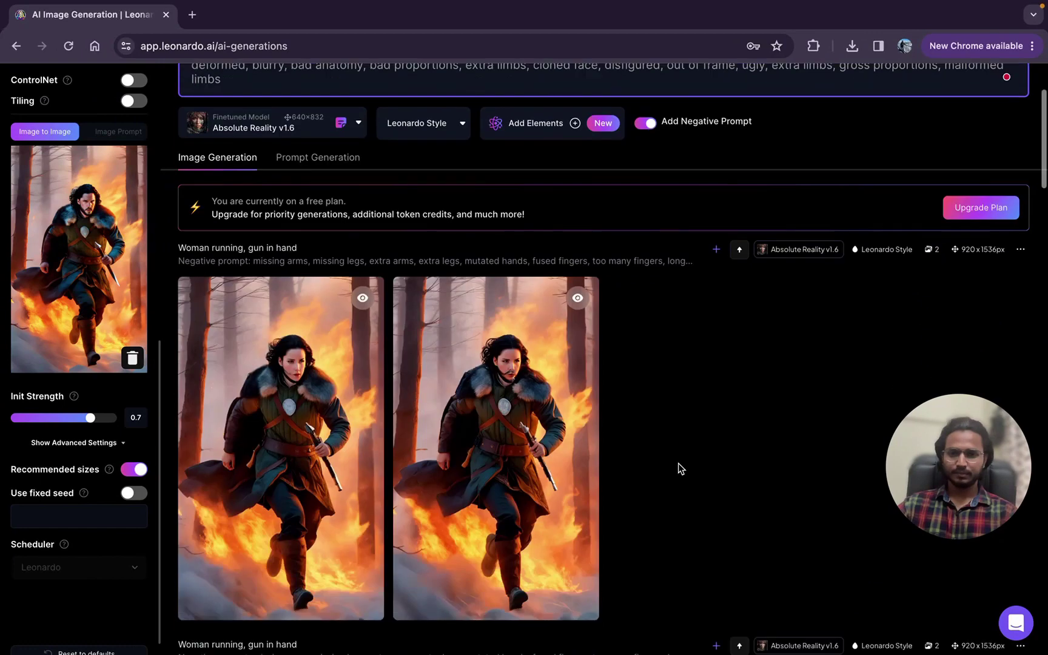
scroll(678, 462, "down", 2)
left_click(477, 412)
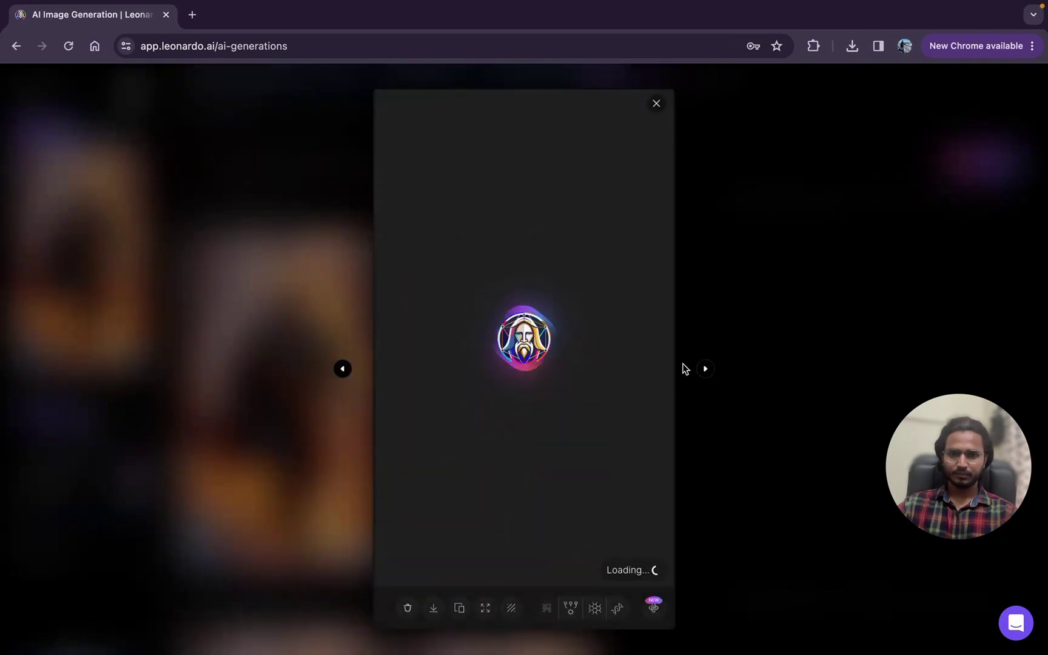
left_click(567, 331)
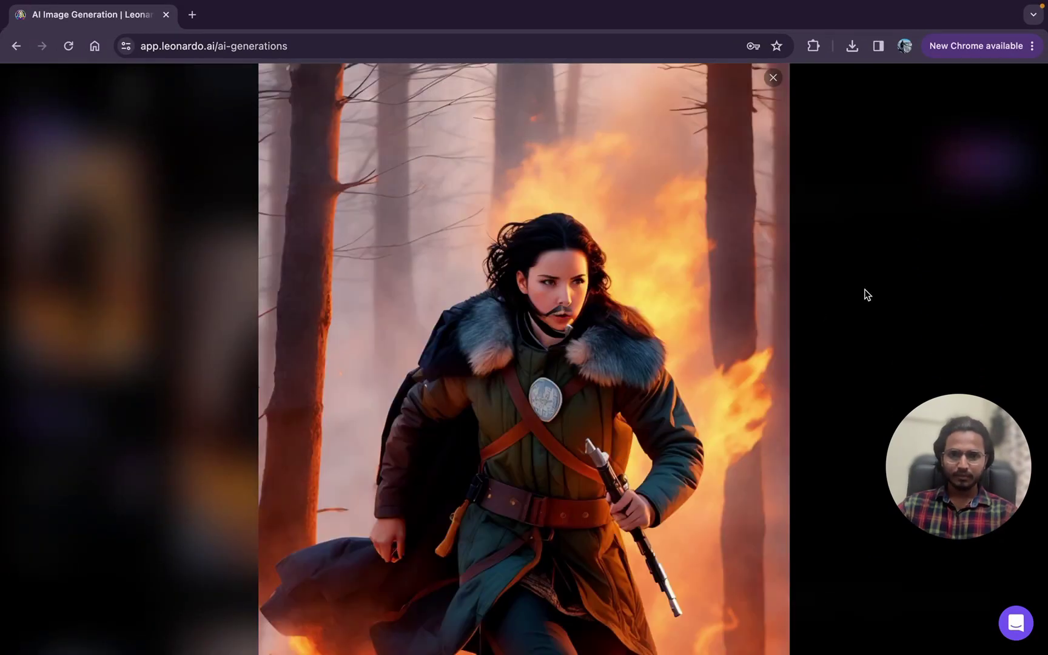
left_click(867, 294)
left_click(454, 373)
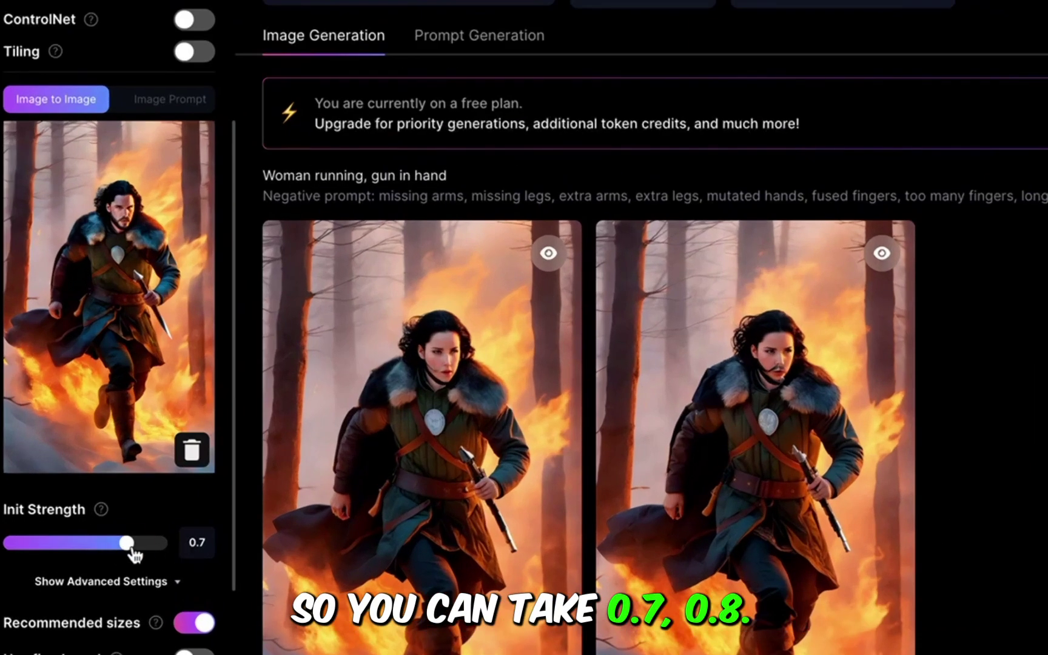
- Generate new images with the Init Strength at 0.29 and the 3D Animation Style model
left_click_drag(134, 553, 45, 544)
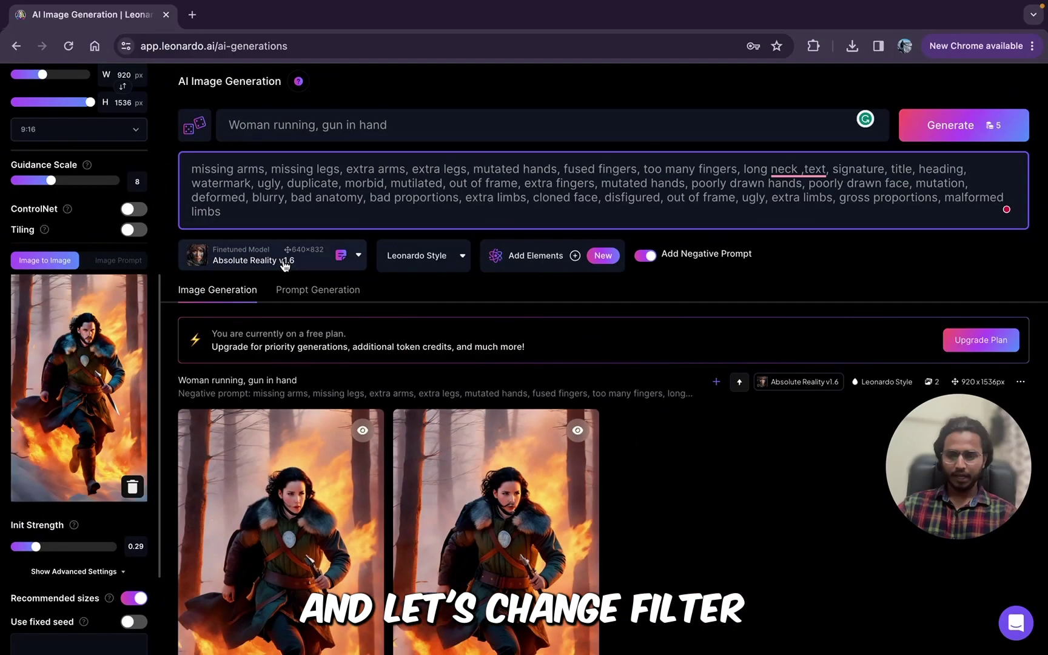
left_click(413, 97)
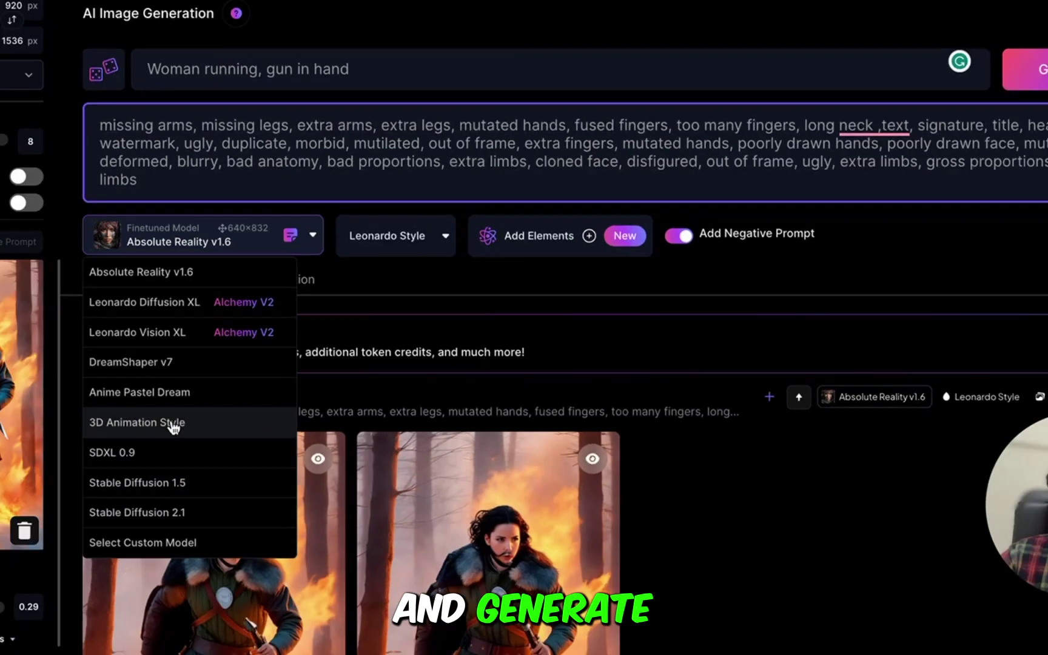
left_click(173, 427)
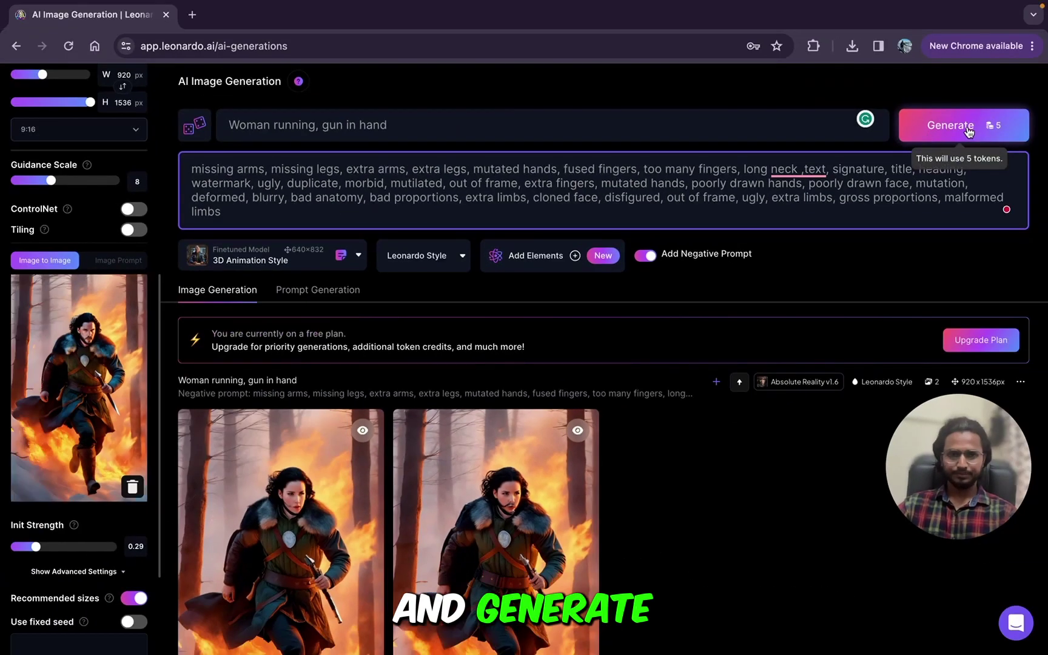
left_click(970, 129)
- Examine the second 3D-animated image, the woman in the yellow shirt, enlarged and at full size
scroll(558, 449, "down", 2)
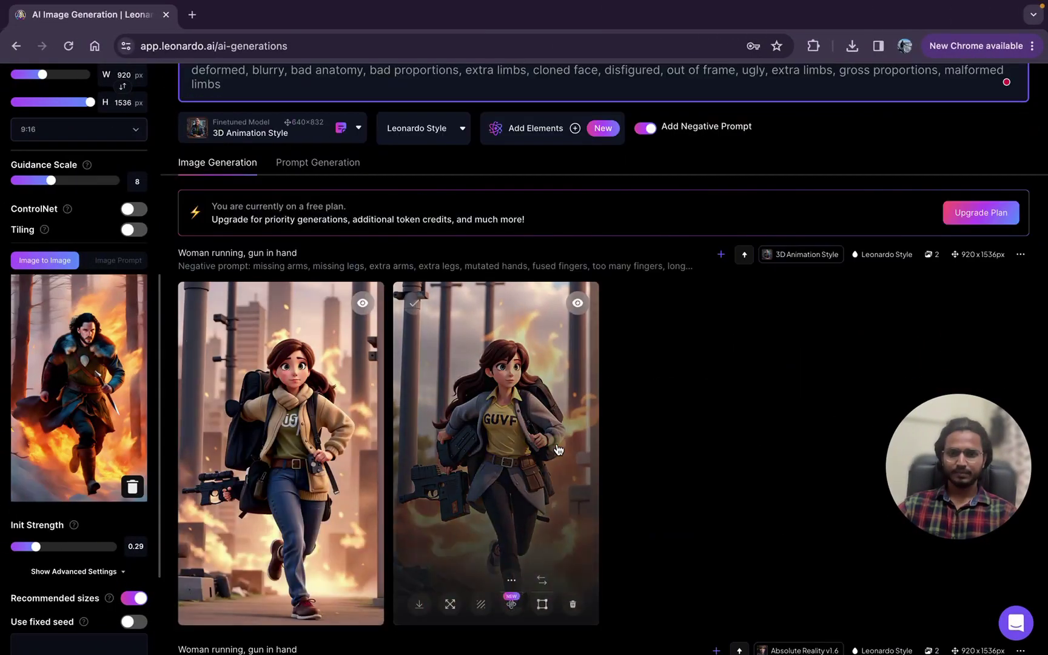
left_click(558, 449)
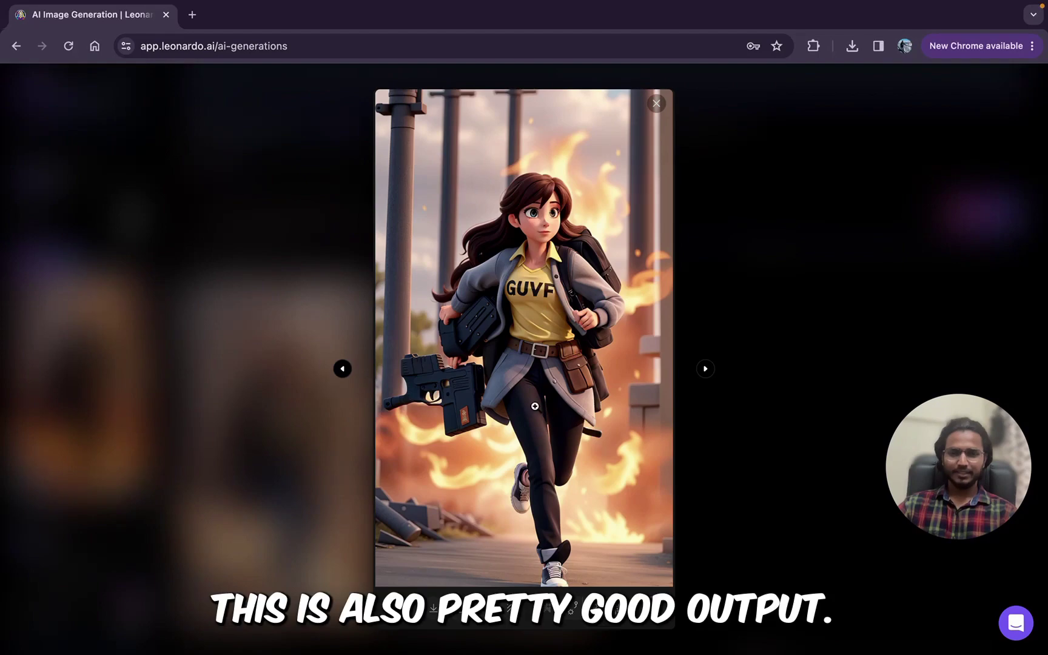
left_click(535, 406)
left_click(822, 319)
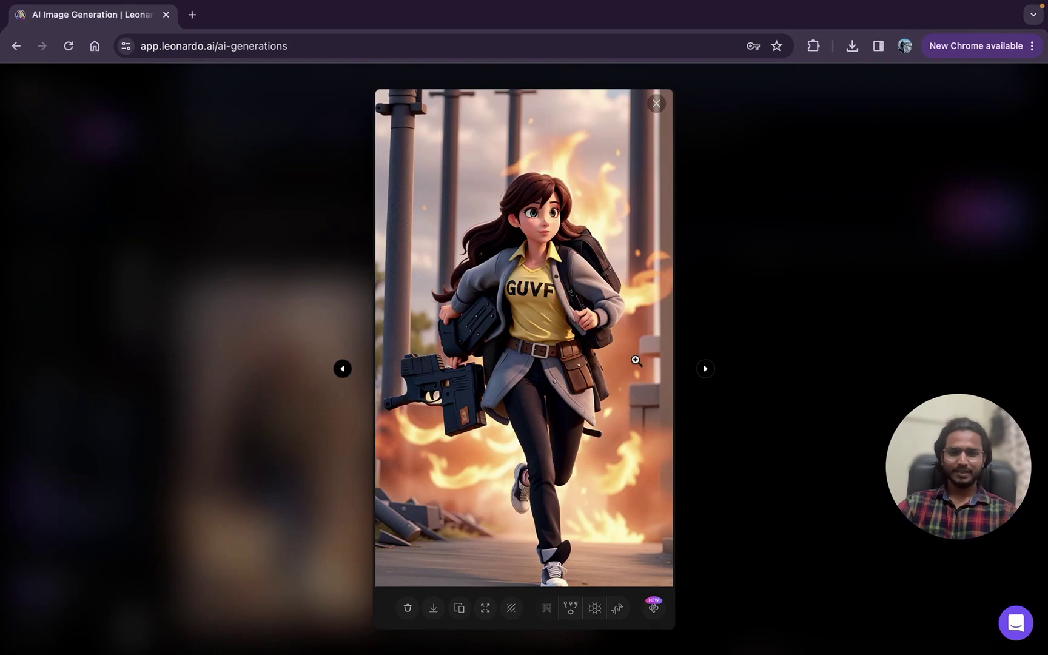
left_click(635, 361)
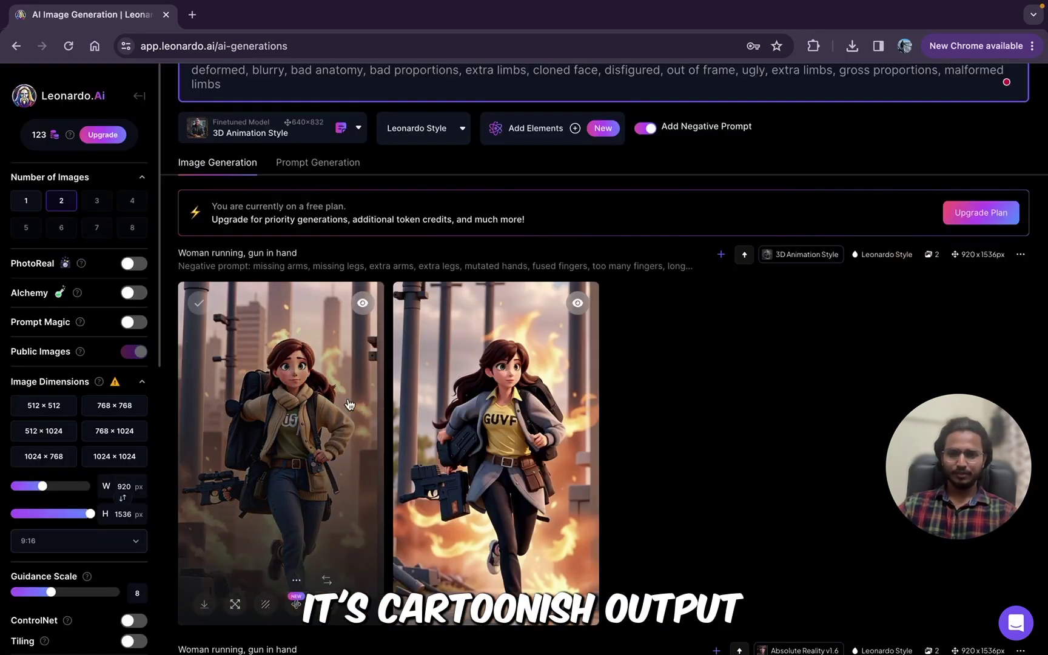
- Inspect the first 3D-animated image at full size down to the gun, and reopen the second one for comparison
left_click(356, 402)
left_click(633, 381)
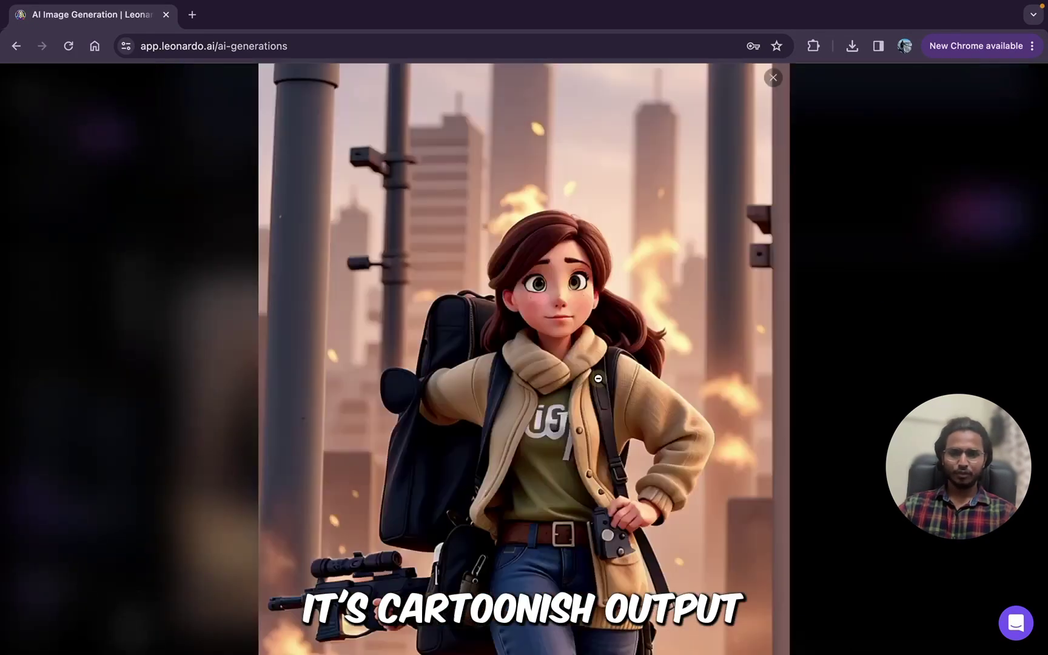
scroll(396, 512, "down", 3)
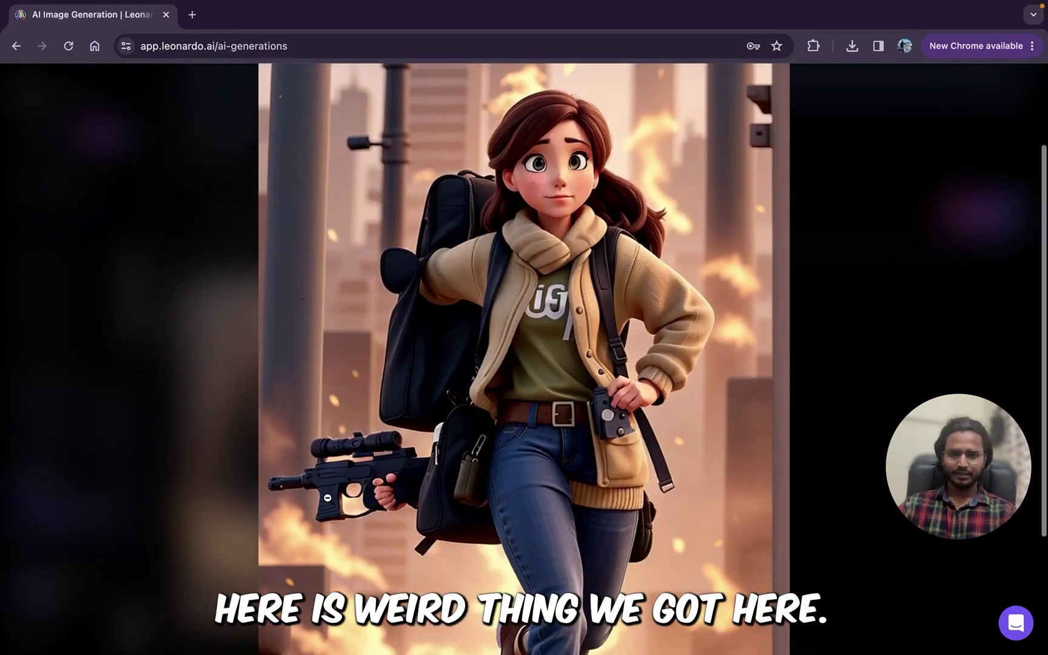
left_click(838, 297)
left_click(407, 519)
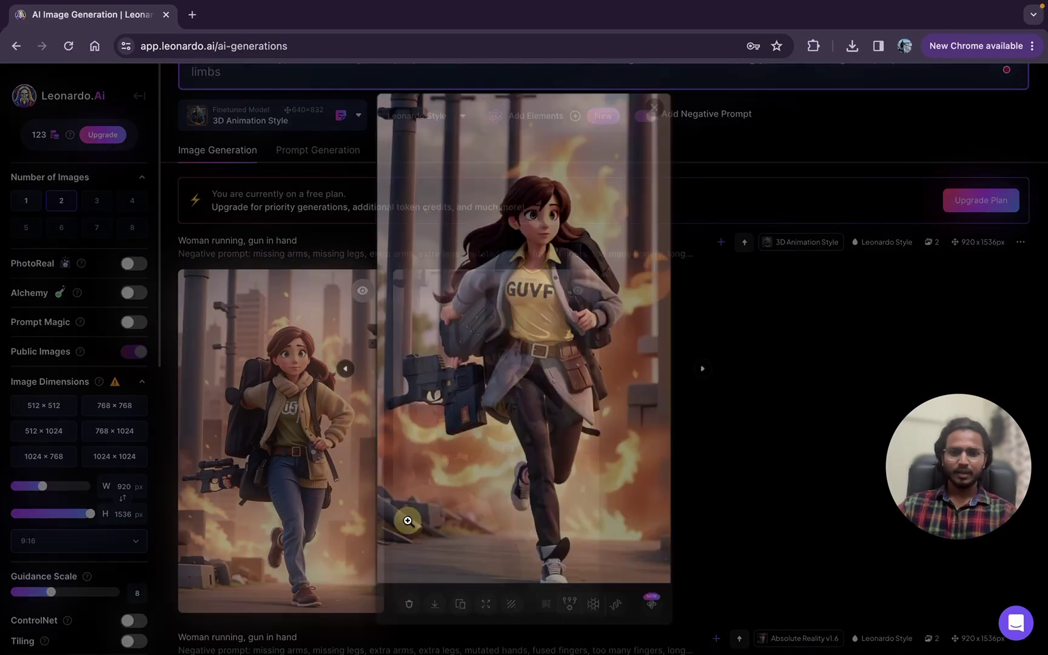
left_click(694, 382)
- Generate another pair of images with the same prompt, 3D Animation Style model and 0.29 Init Strength
scroll(695, 382, "up", 3)
scroll(57, 568, "down", 10)
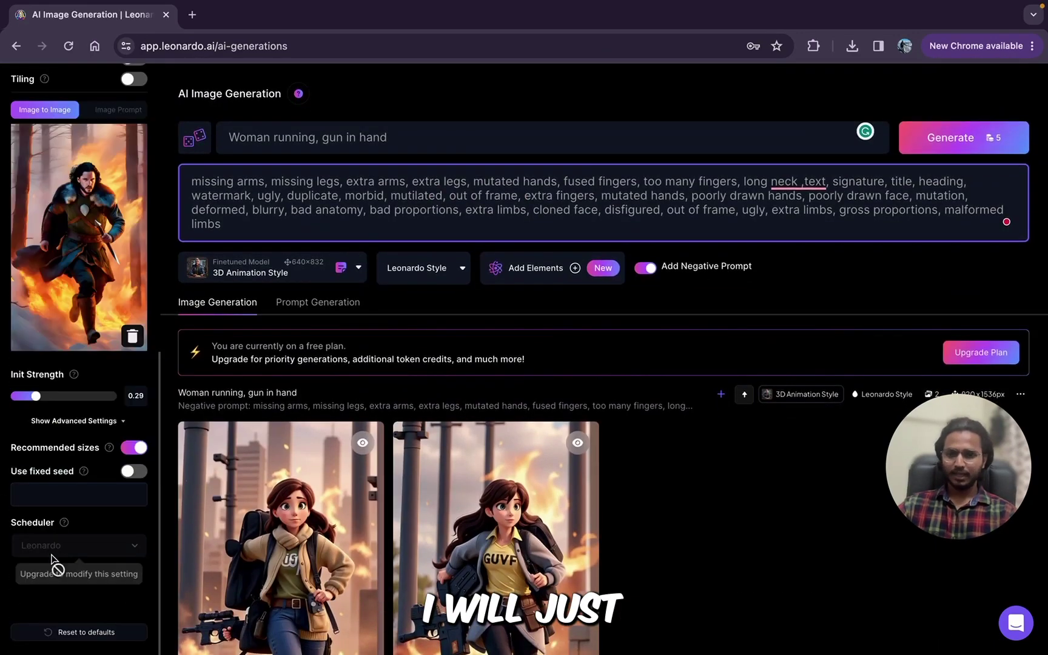
left_click(934, 150)
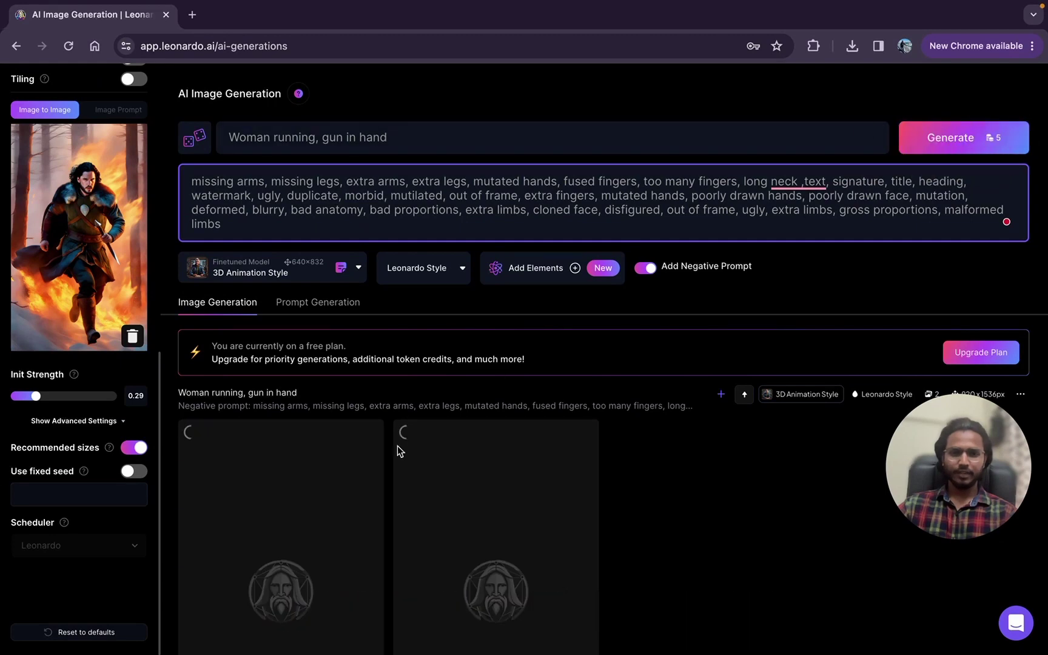
scroll(53, 420, "up", 10)
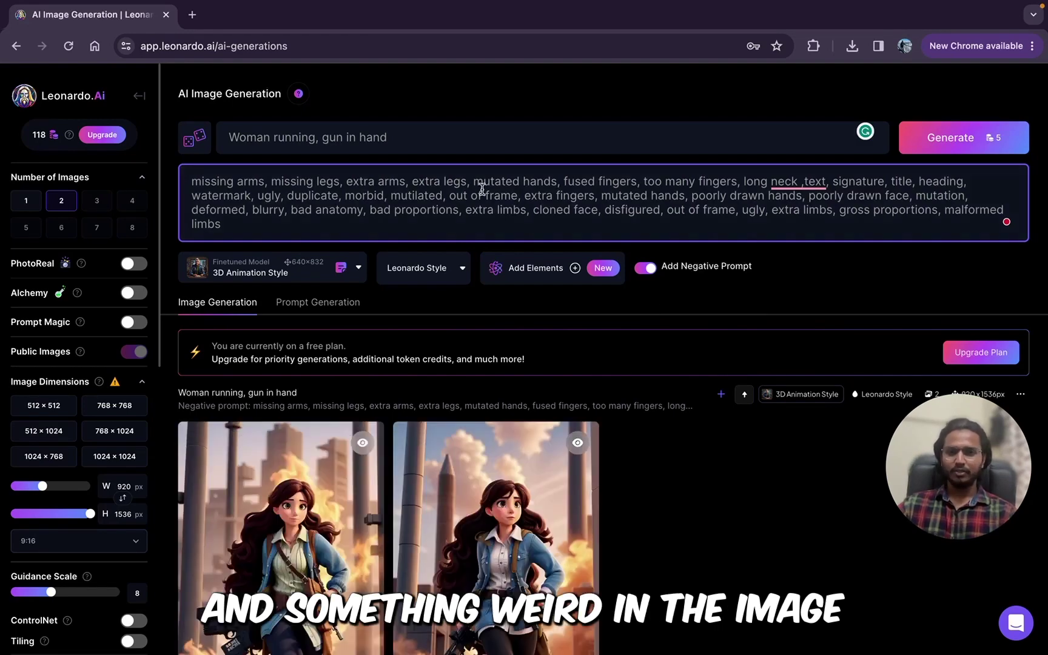
- Review the negative prompt and examine the second newly generated 3D-animated image at full size
triple_click(402, 210)
left_click(823, 297)
scroll(859, 375, "down", 2)
left_click(531, 424)
scroll(603, 404, "down", 5)
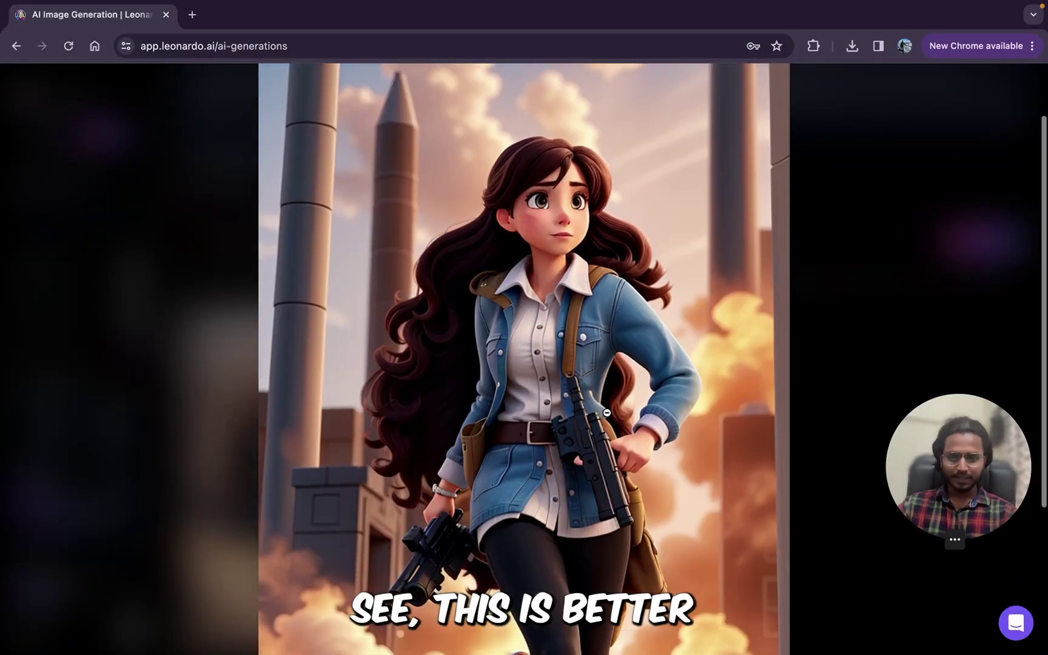
left_click(895, 297)
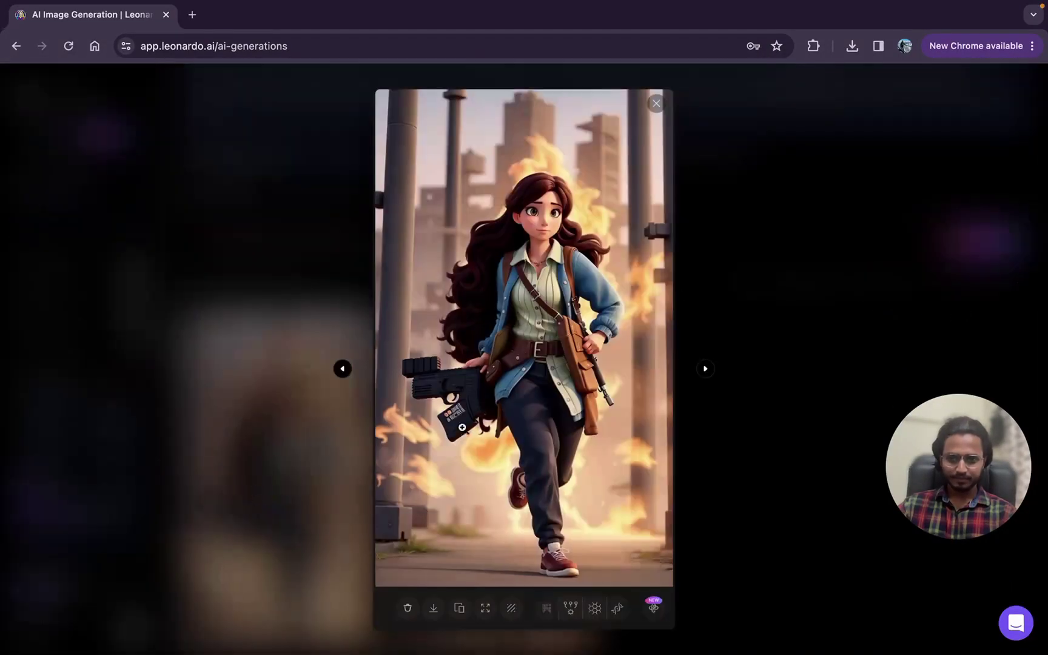
- Examine the first new 3D-animated image at full size, enlarge the second one, and compare both with the previous pair
scroll(656, 399, "down", 5)
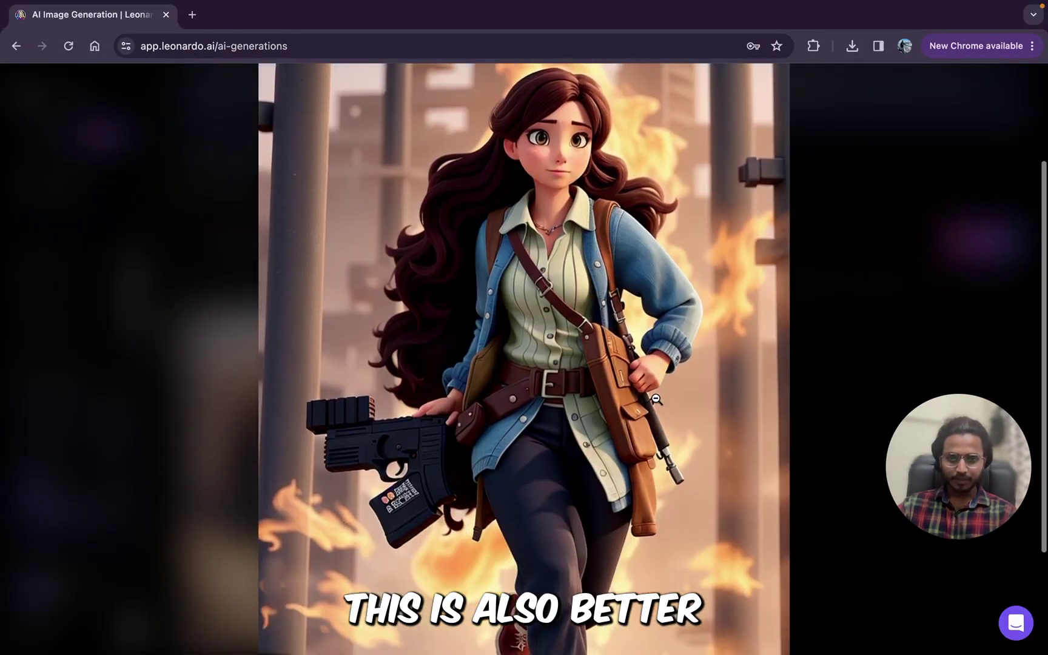
left_click(963, 227)
scroll(468, 453, "up", 3)
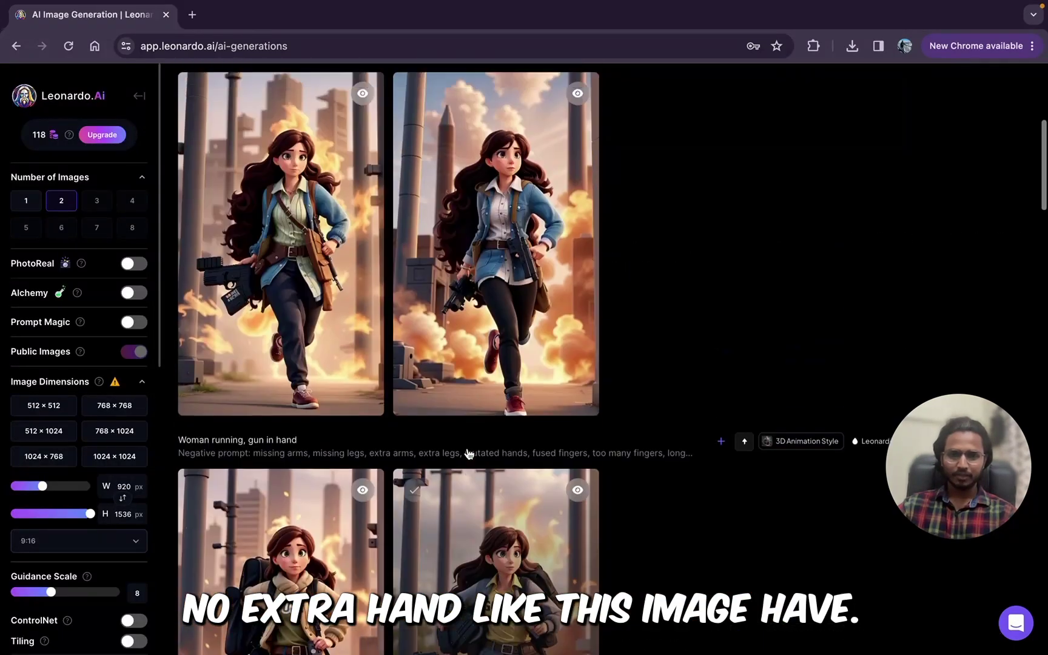
scroll(469, 454, "up", 2)
left_click(489, 327)
key("Escape")
scroll(521, 491, "up", 5)
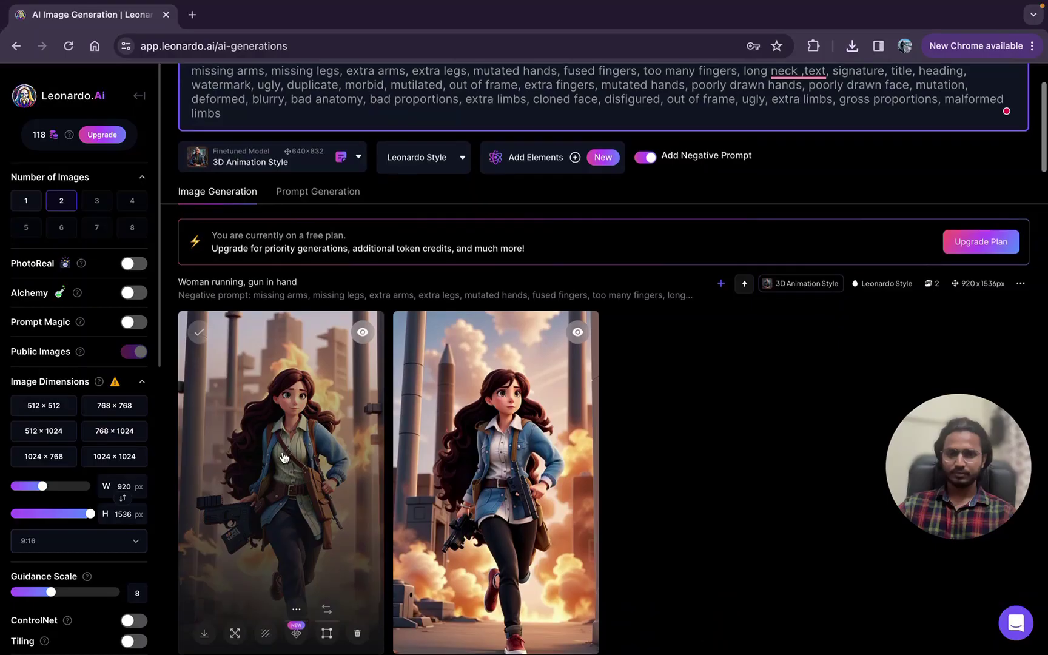
scroll(284, 455, "down", 6)
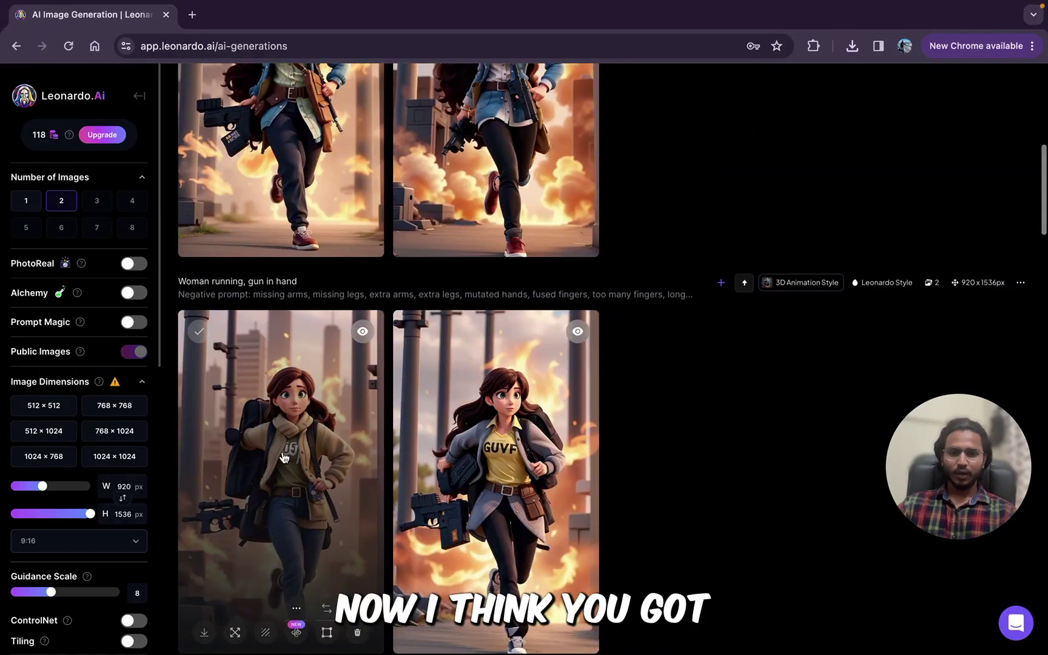
scroll(428, 339, "up", 8)
- Enable Prompt Magic V2 to switch the reference input from Image to Image to Image Prompt
scroll(24, 519, "down", 8)
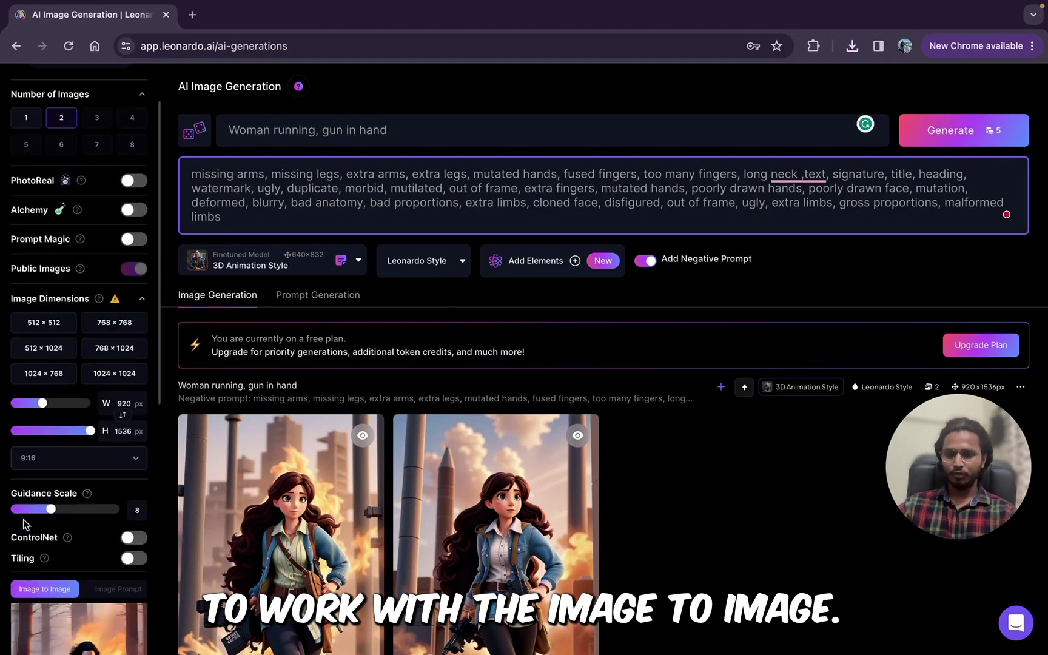
scroll(24, 519, "up", 2)
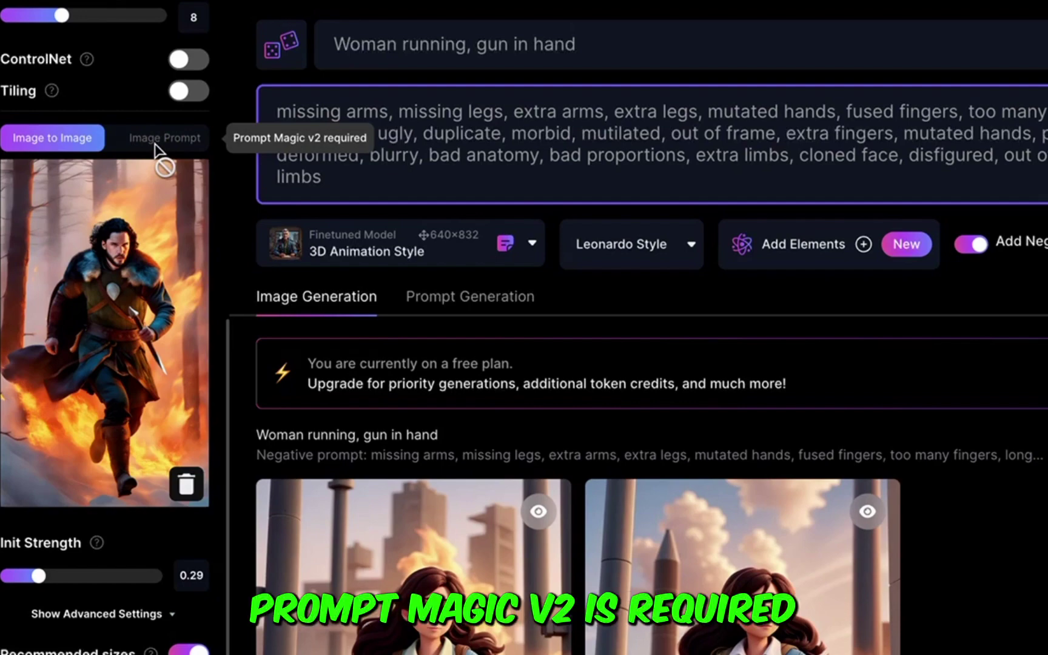
scroll(159, 151, "up", 6)
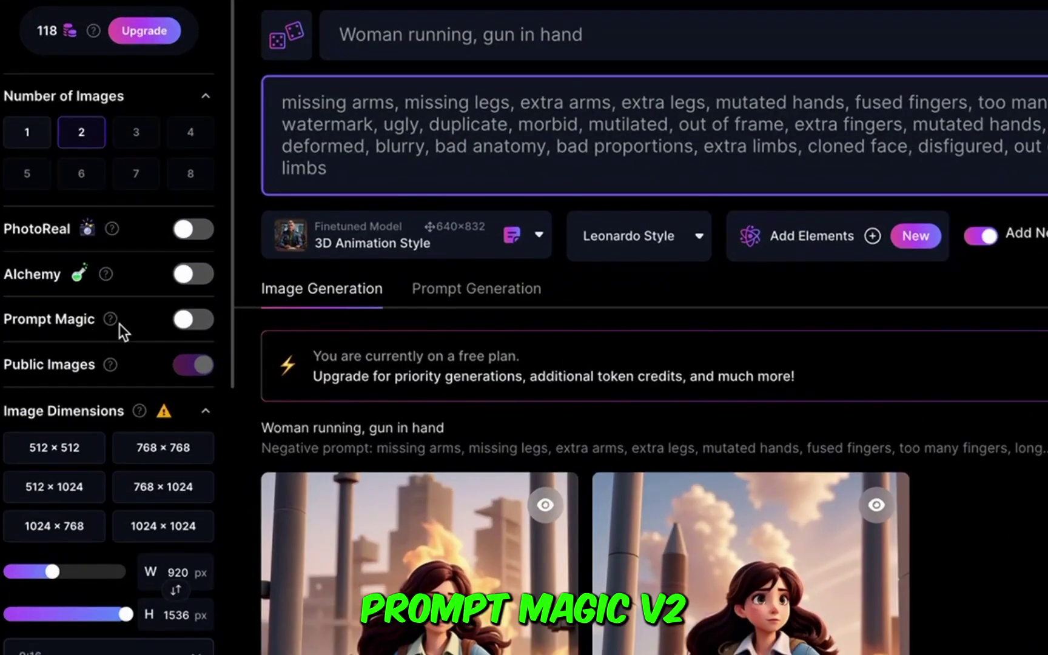
left_click(193, 323)
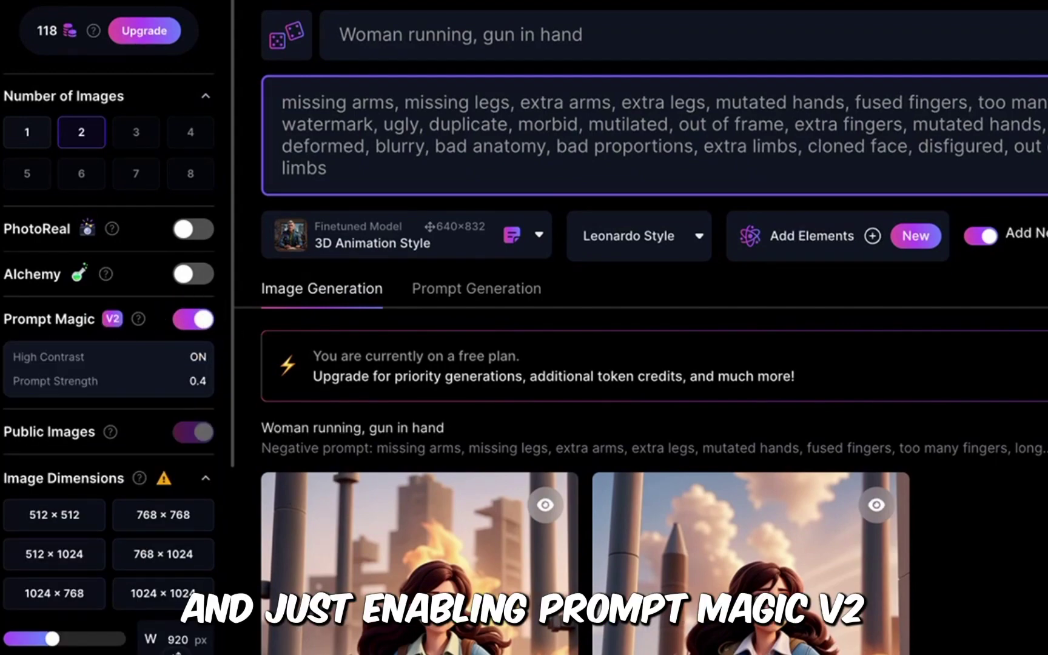
scroll(164, 480, "down", 10)
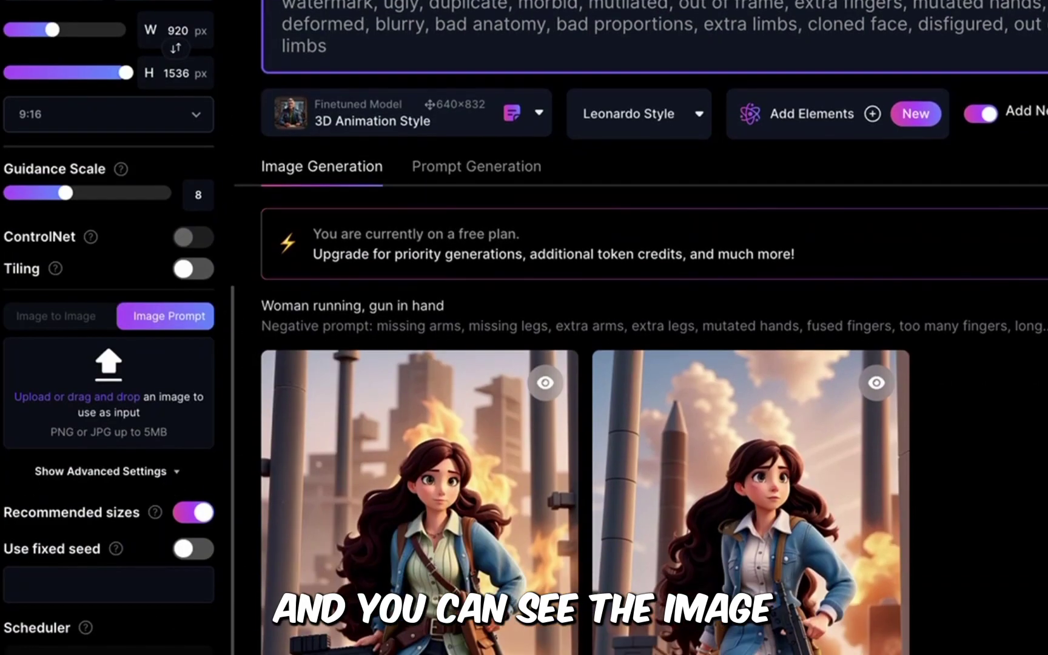
scroll(640, 553, "up", 1)
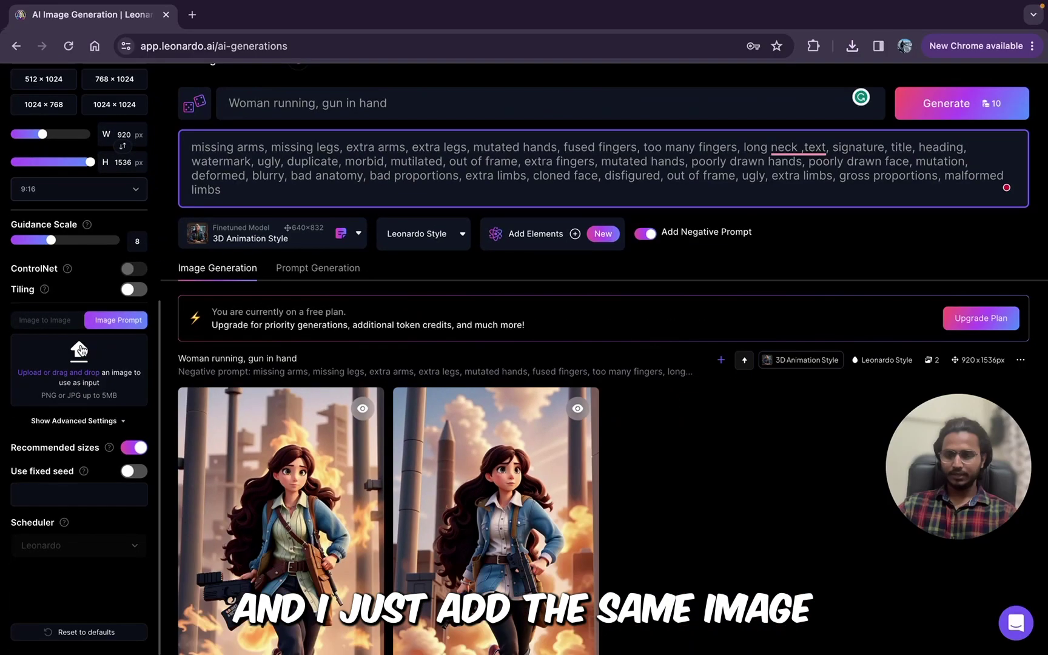
- Upload the redhead woman portrait as the image prompt, with the Image Weight at 0.45
left_click(130, 365)
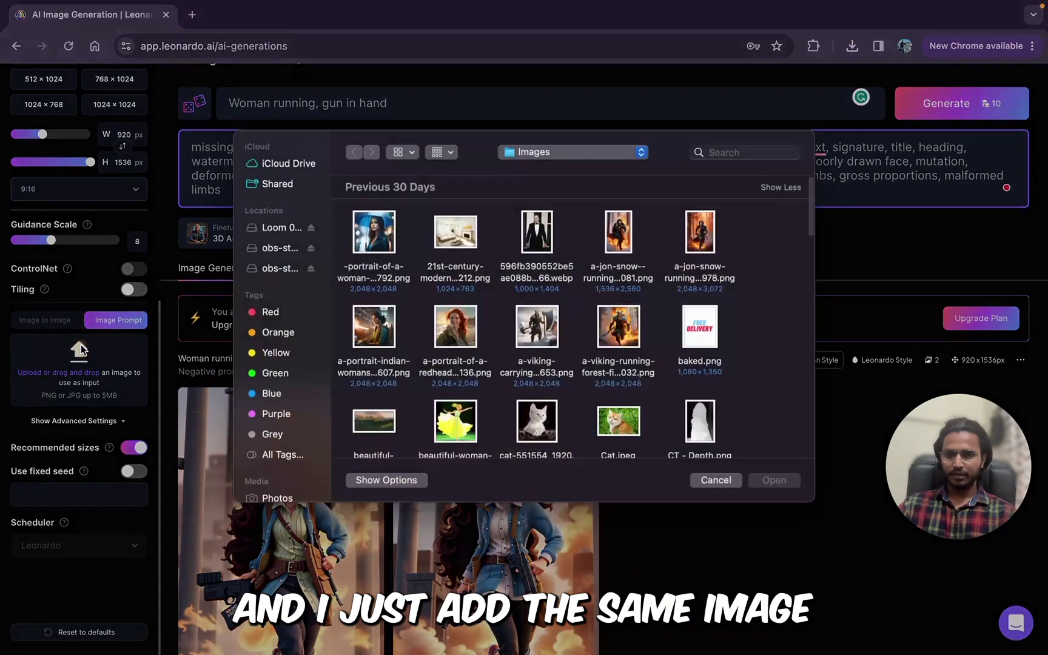
left_click(464, 361)
left_click(772, 490)
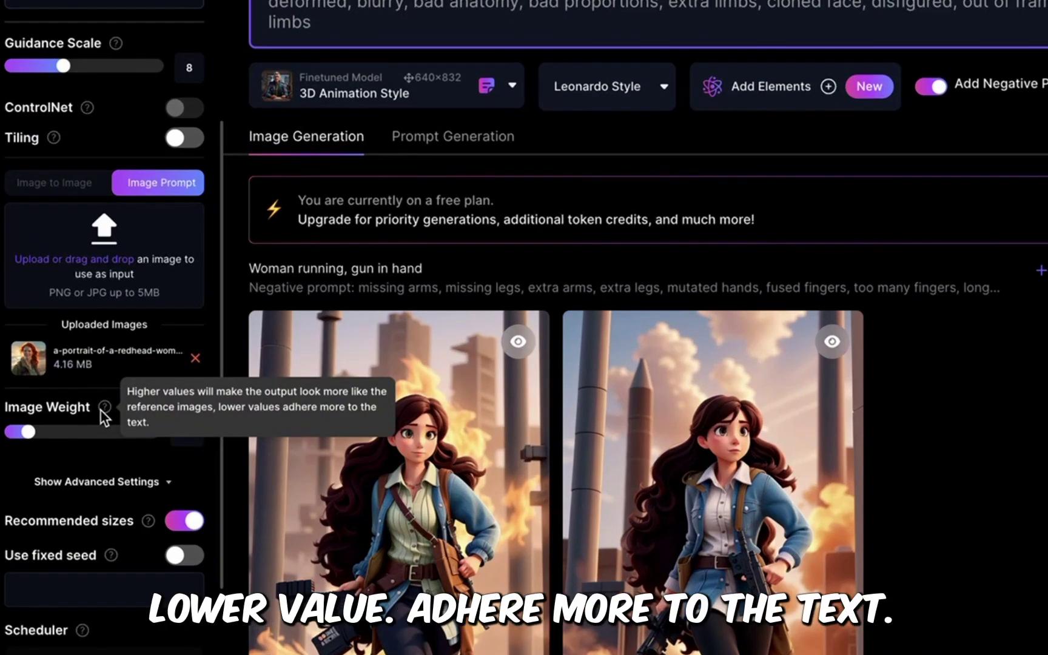
left_click_drag(29, 432, 29, 438)
scroll(510, 183, "up", 1)
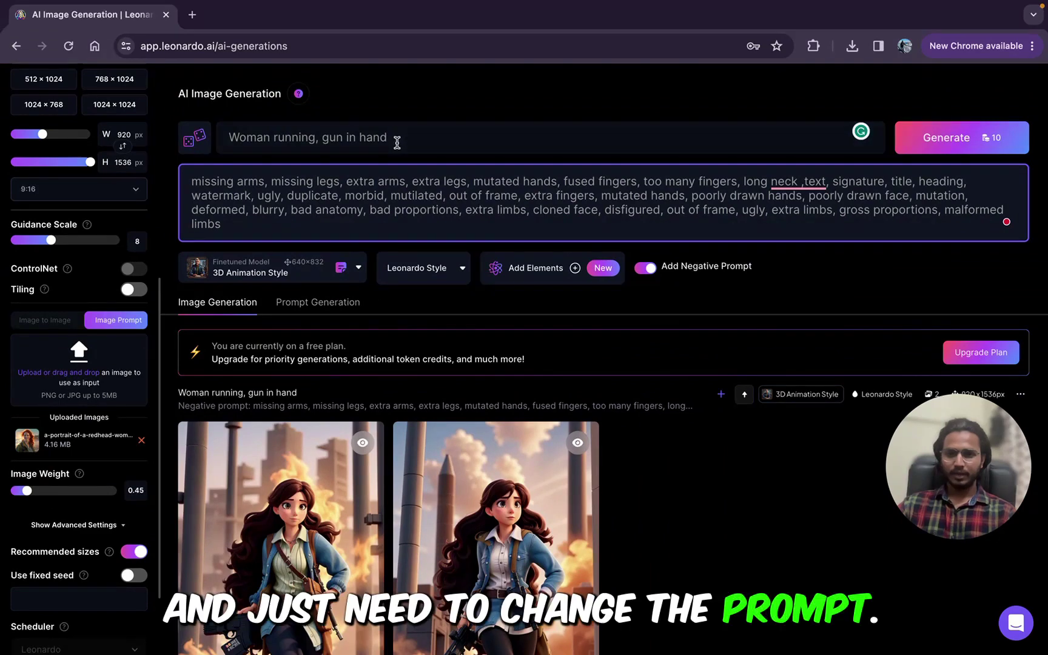
- Replace the prompt with "Portrait of a woman, raining , going to the office, corporate world" and select the Absolute Reality v1.6 model
left_click(398, 144)
triple_click(442, 125)
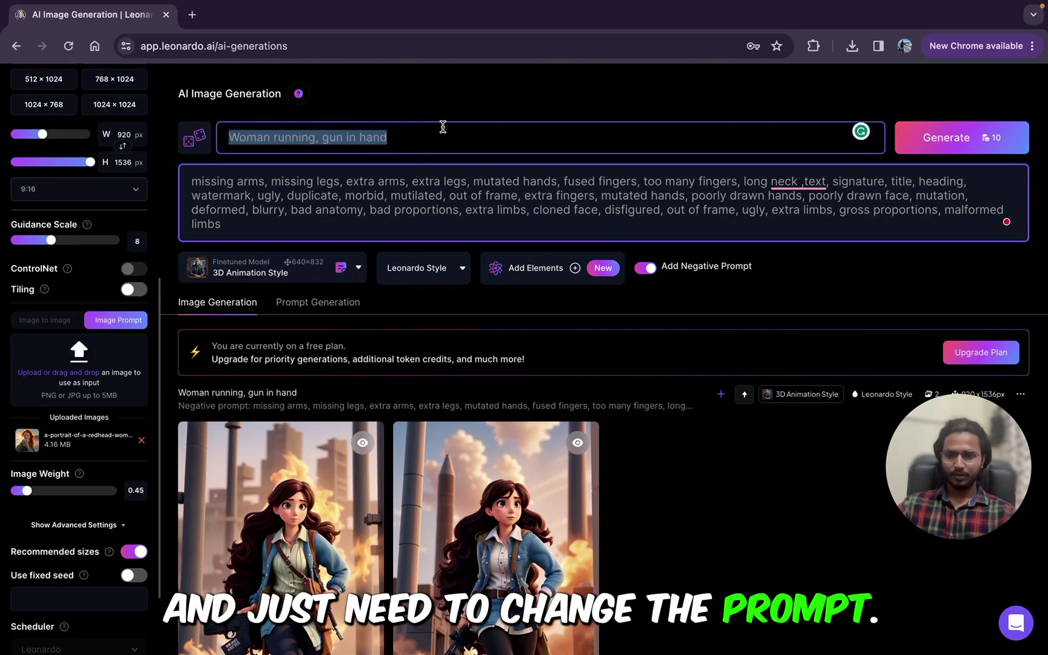
type("Portrait of a woman, raining, going to the office, corporate world")
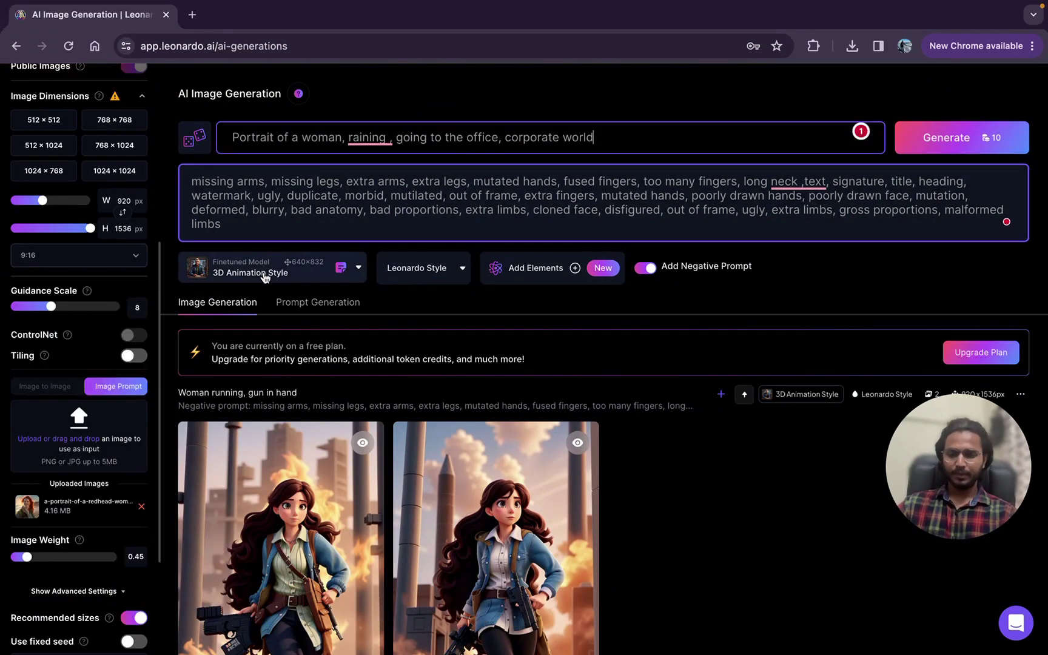
left_click(262, 271)
left_click(249, 308)
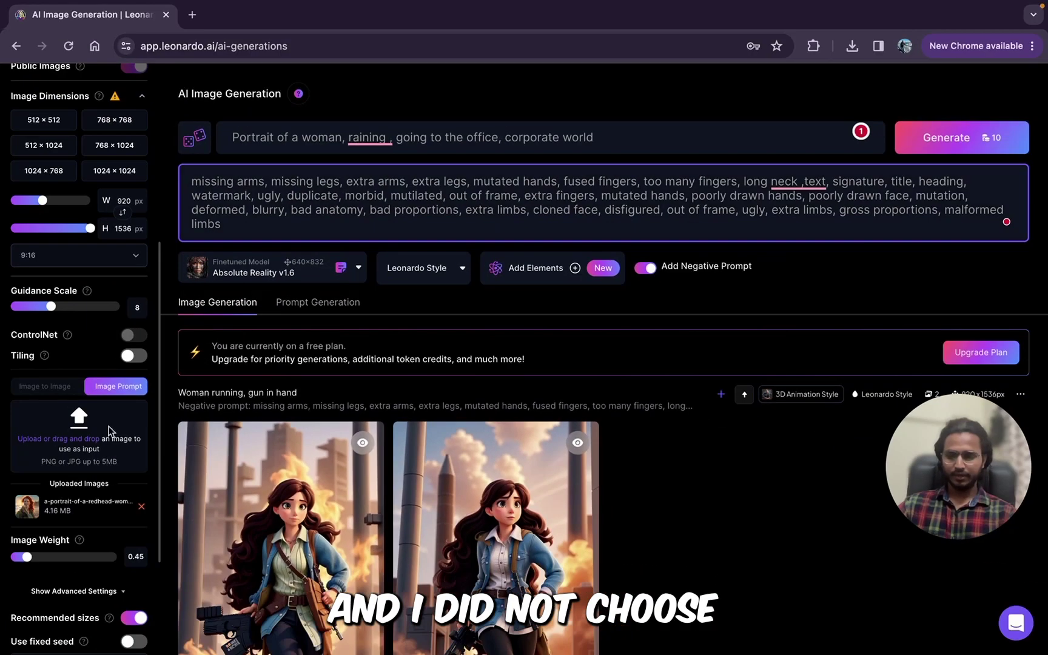
- Check the image dimensions and image prompt settings, and generate two images at 0.45 Image Weight
scroll(16, 321, "up", 3)
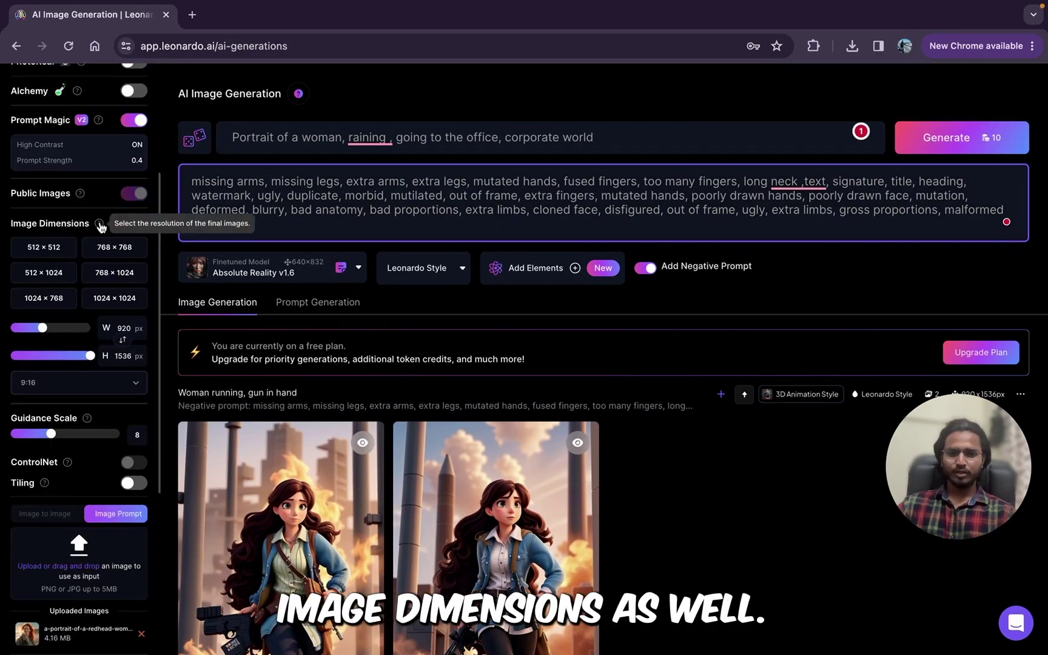
scroll(21, 357, "down", 5)
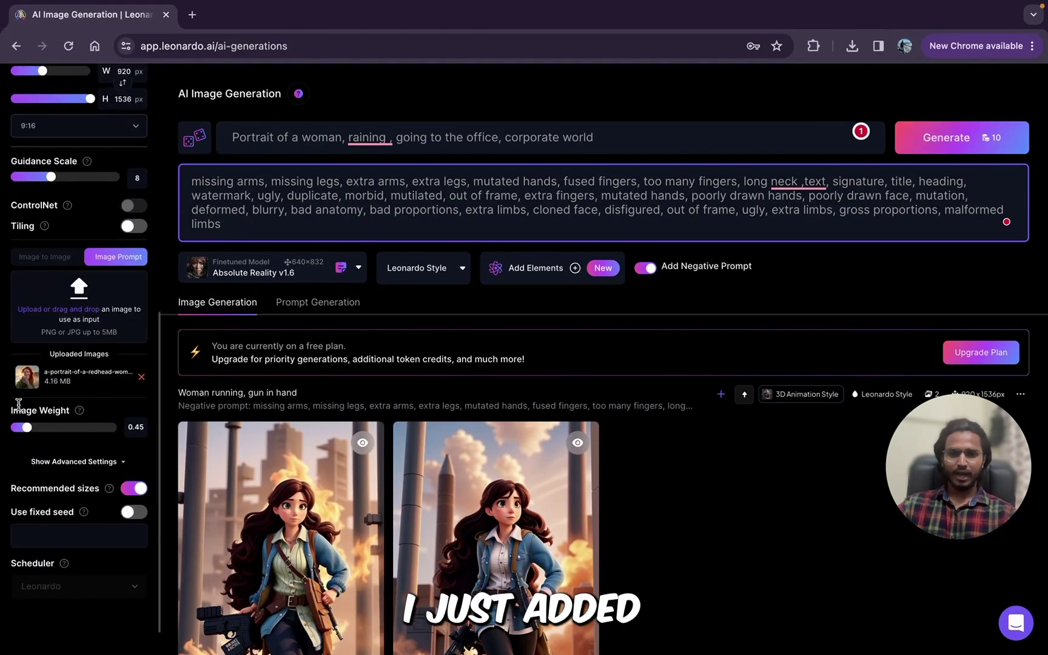
scroll(18, 404, "up", 5)
scroll(24, 376, "down", 5)
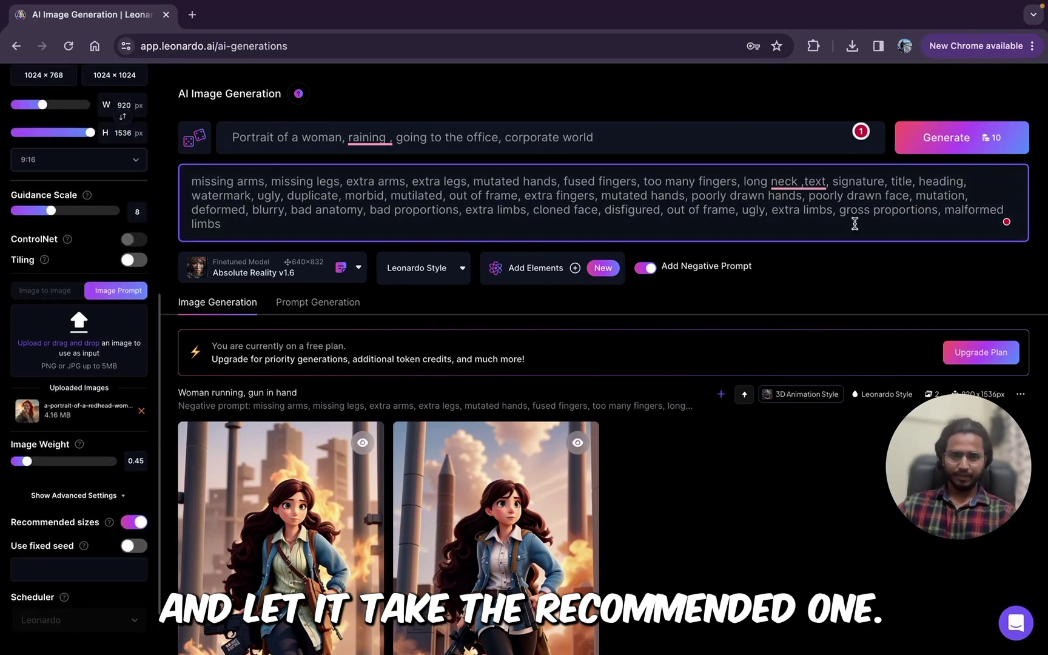
scroll(32, 356, "up", 5)
scroll(37, 354, "down", 6)
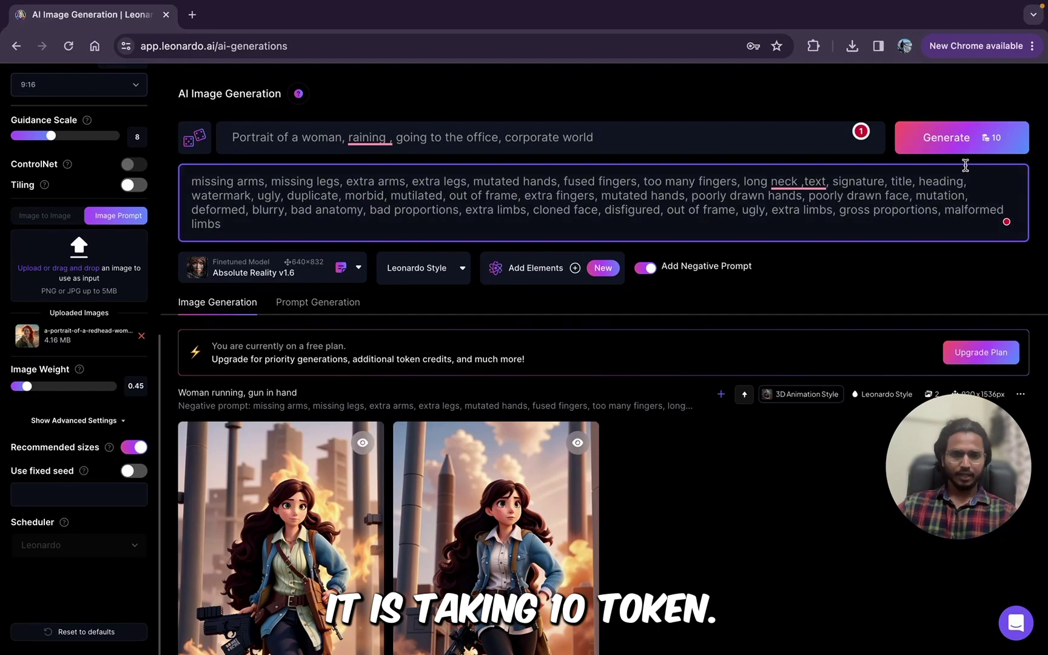
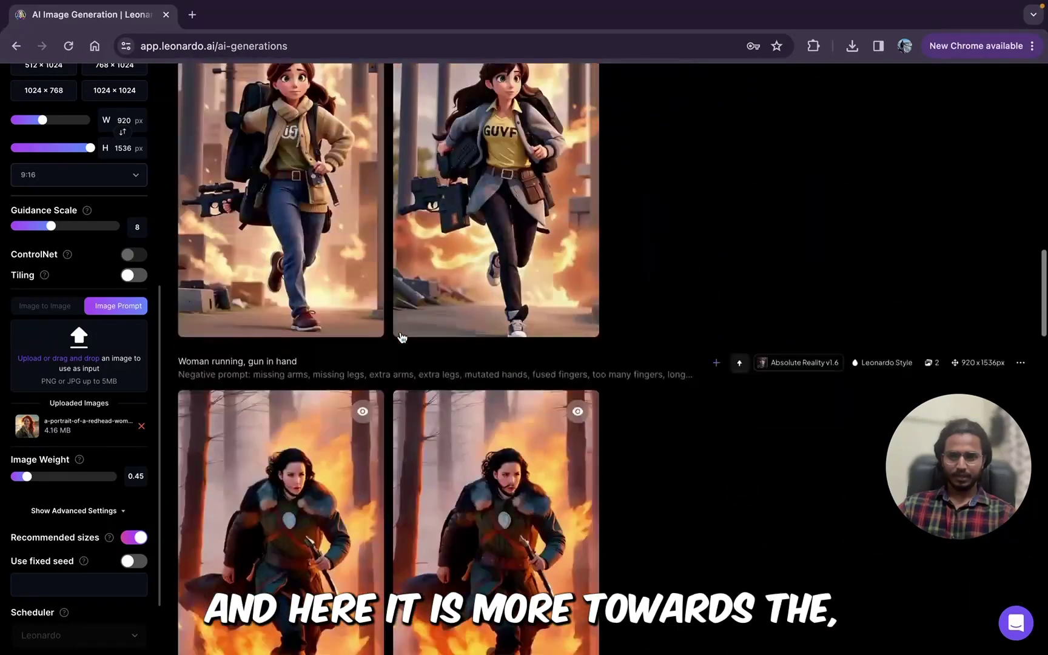
- Set the Image Weight to 0.8 and generate two more images with the same prompt
scroll(401, 337, "up", 10)
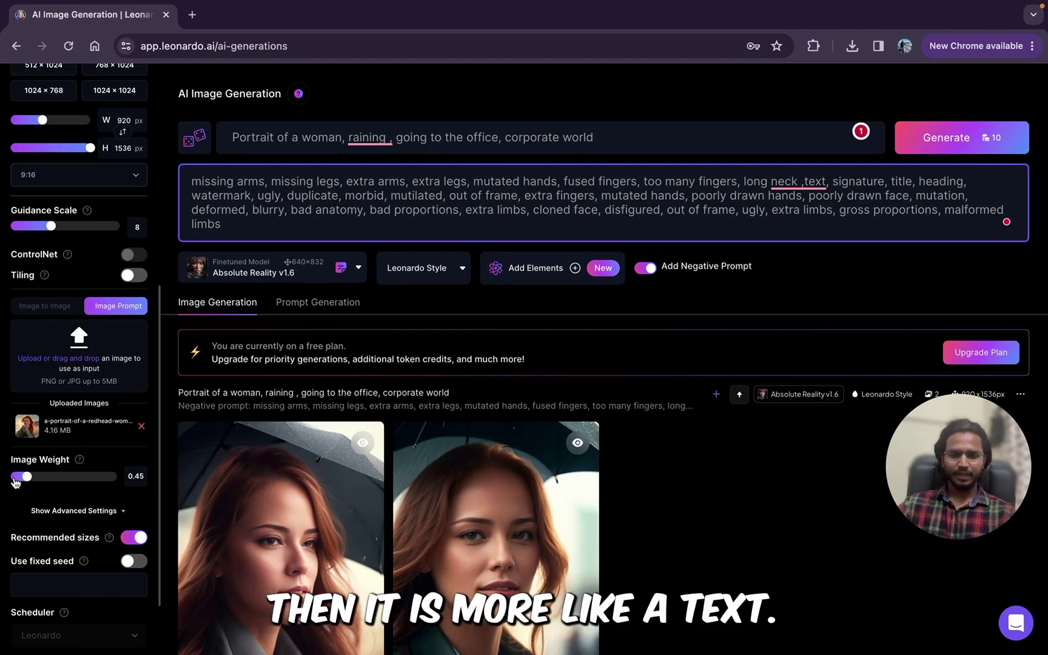
triple_click(333, 138)
left_click_drag(26, 478, 37, 483)
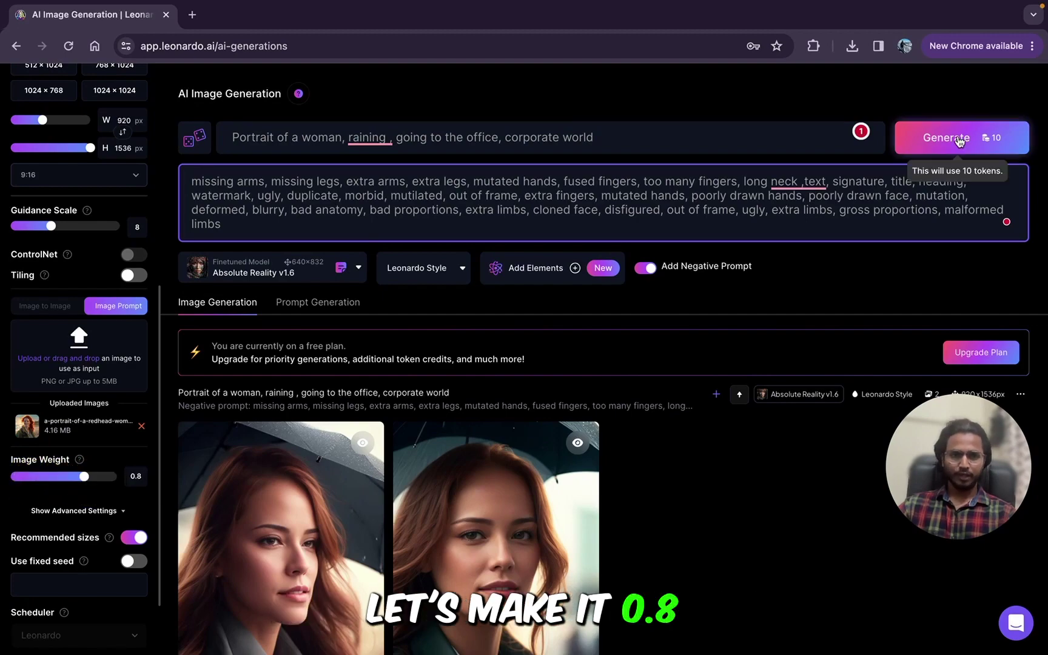
left_click(958, 139)
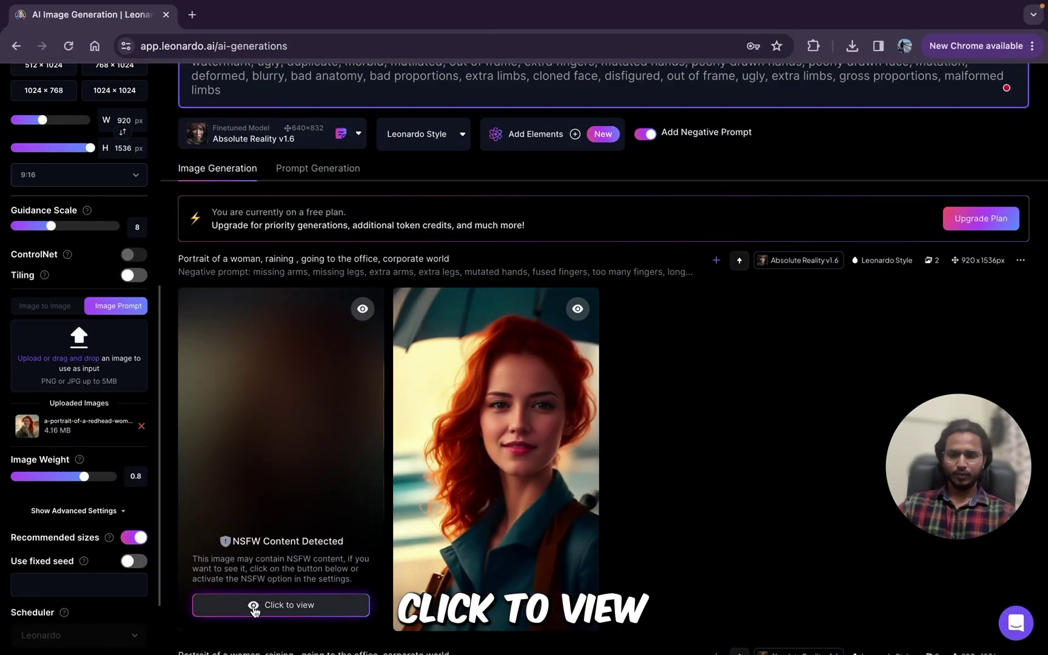
- Reveal the hidden first image and examine both portraits generated at 0.8 Image Weight, the second one at full size
left_click(254, 604)
left_click(280, 461)
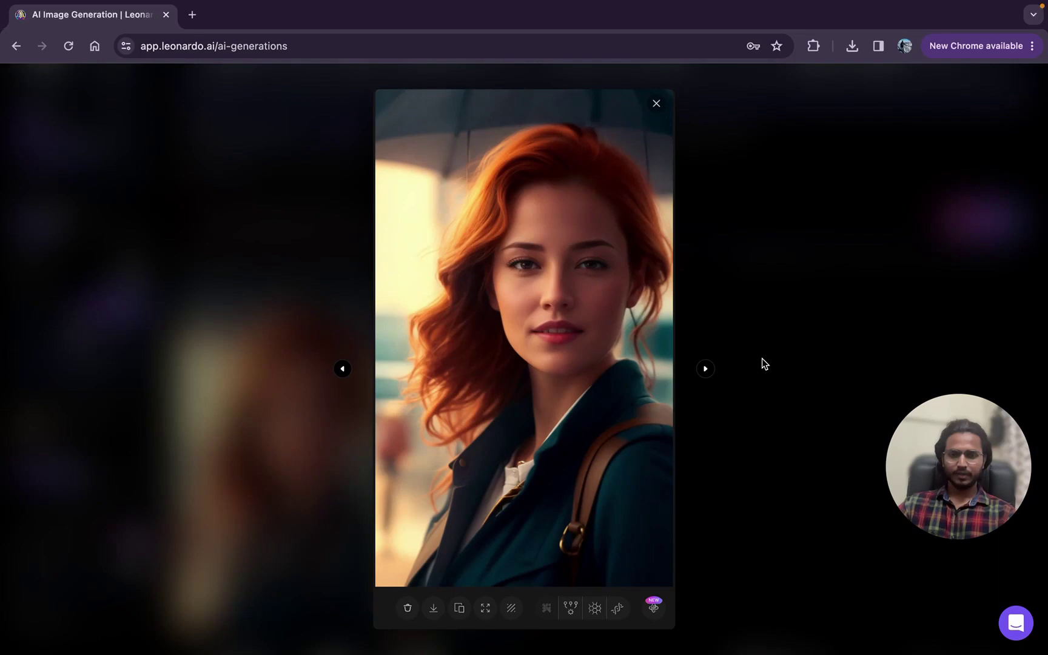
left_click(761, 358)
left_click(527, 509)
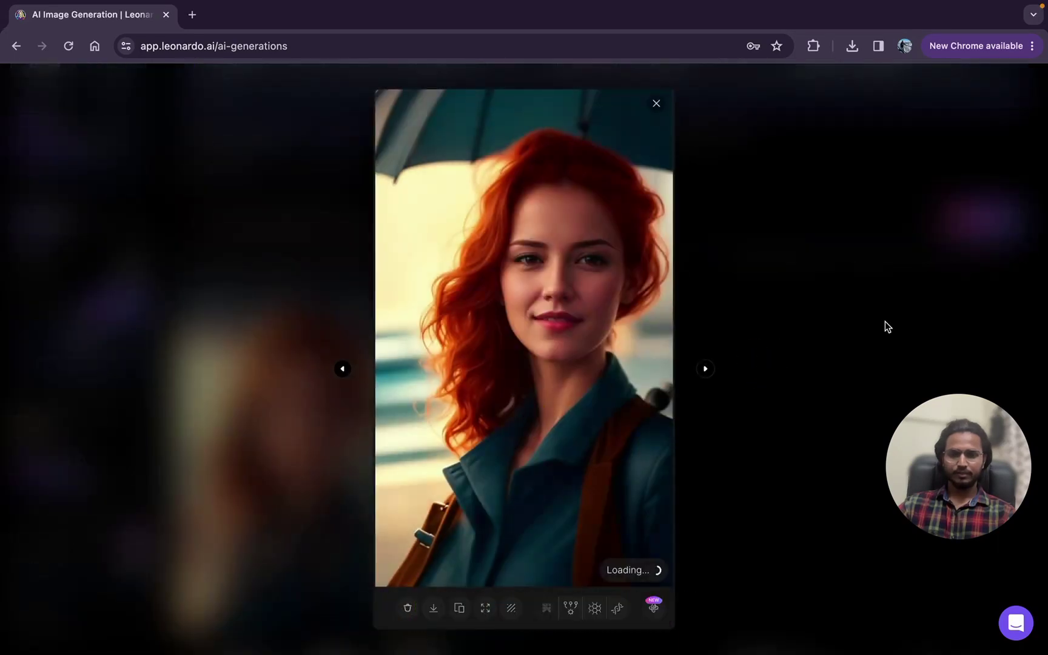
left_click(559, 490)
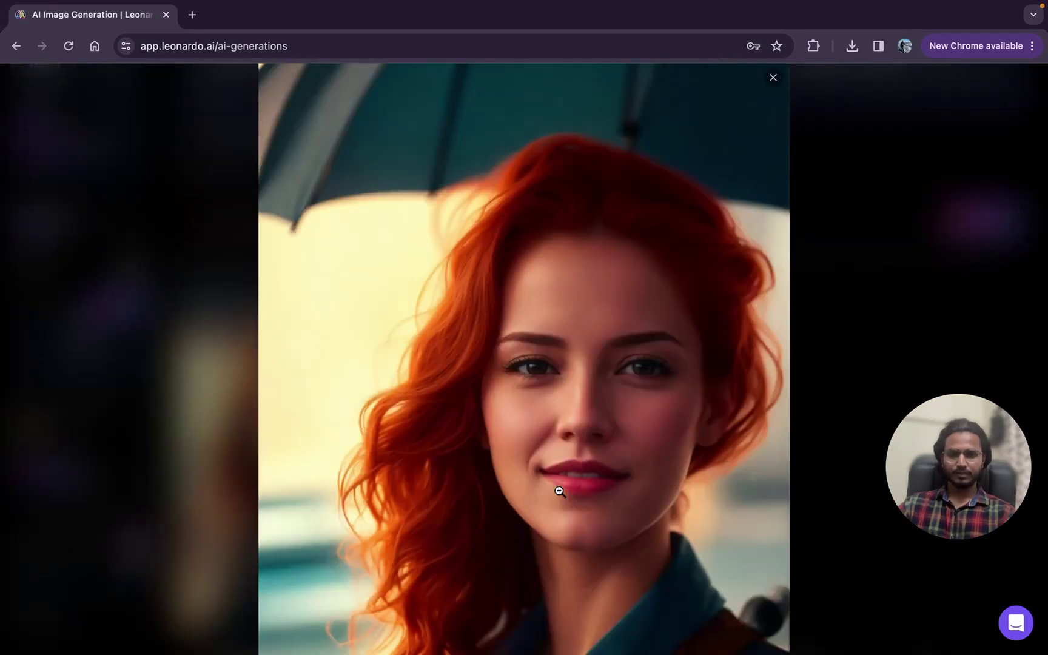
left_click(924, 218)
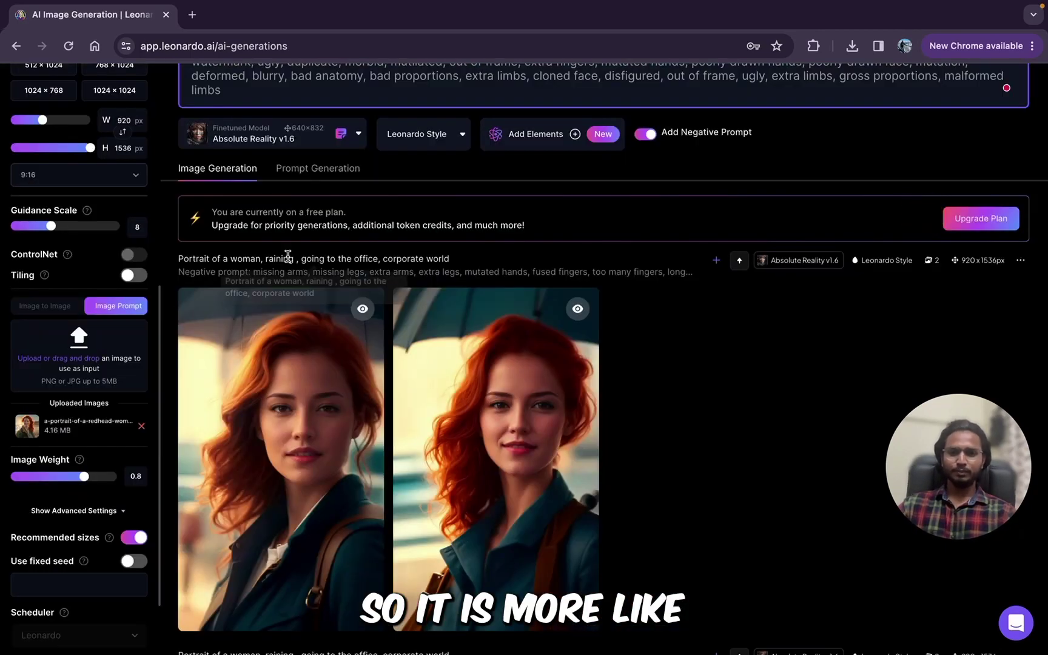
- Raise the Image Weight to 1 and generate another pair of images
left_click_drag(84, 476, 169, 490)
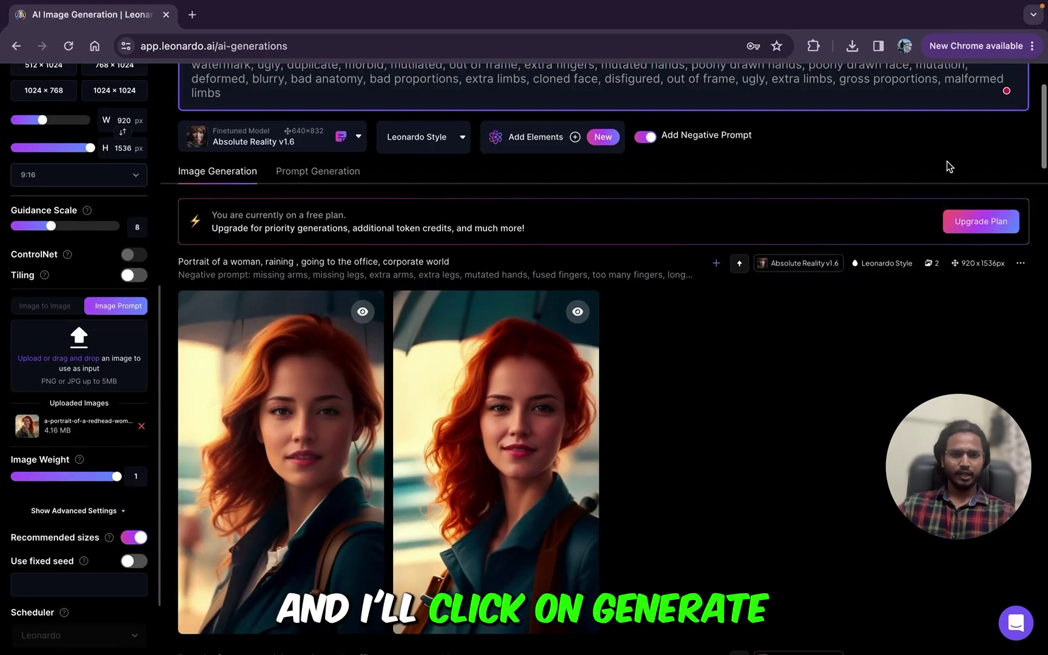
scroll(947, 163, "up", 3)
left_click(985, 137)
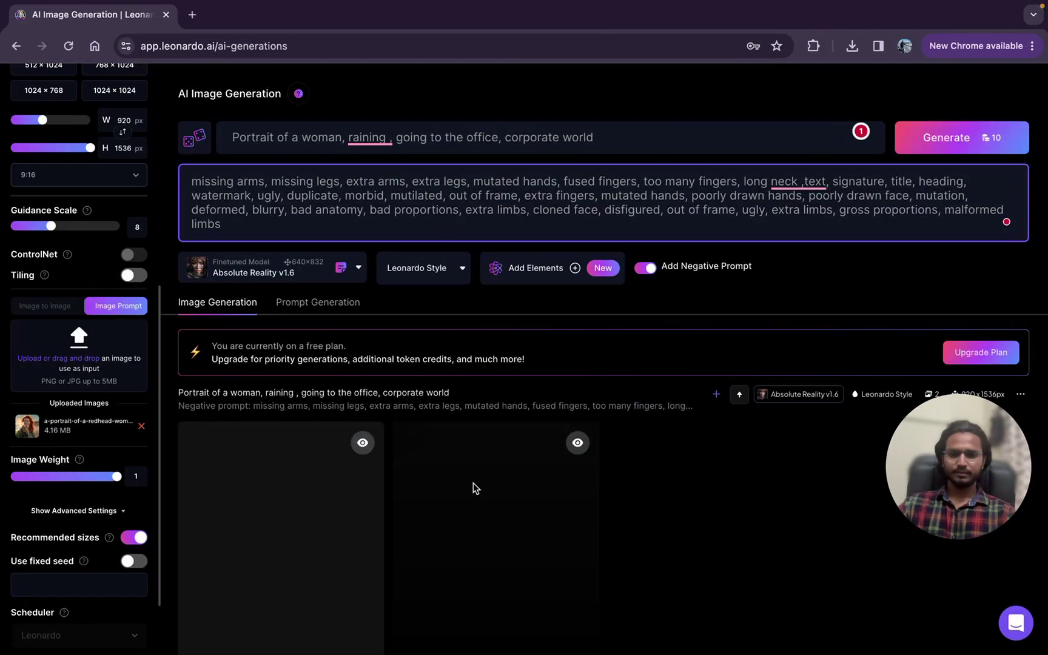
- Examine the first portrait generated at Image Weight 1 in the enlarged view
scroll(473, 489, "down", 3)
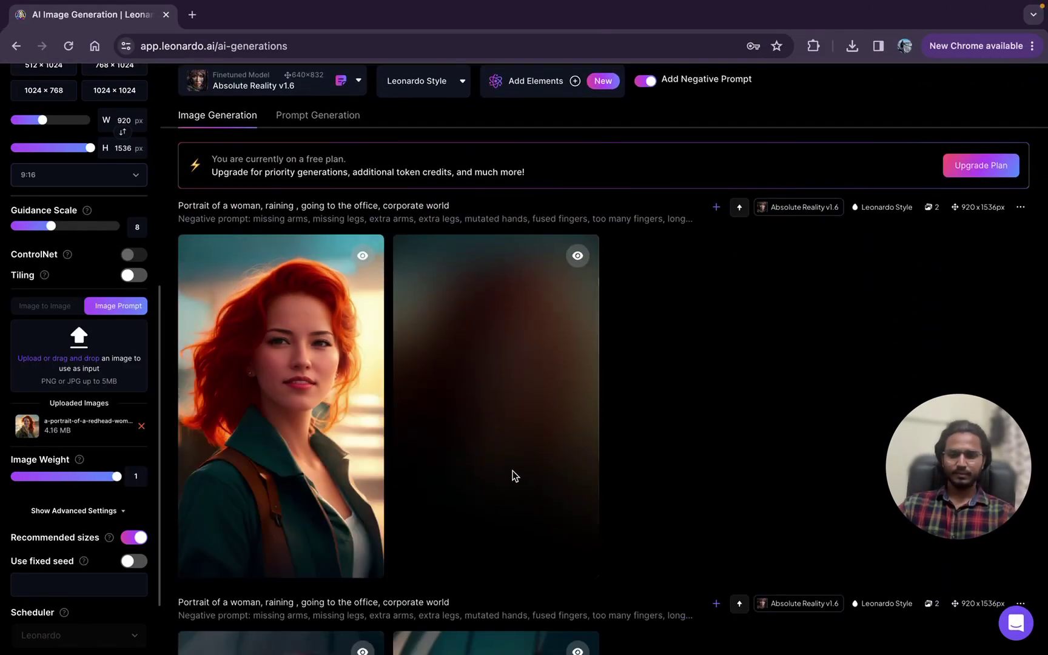
left_click(310, 423)
left_click(717, 379)
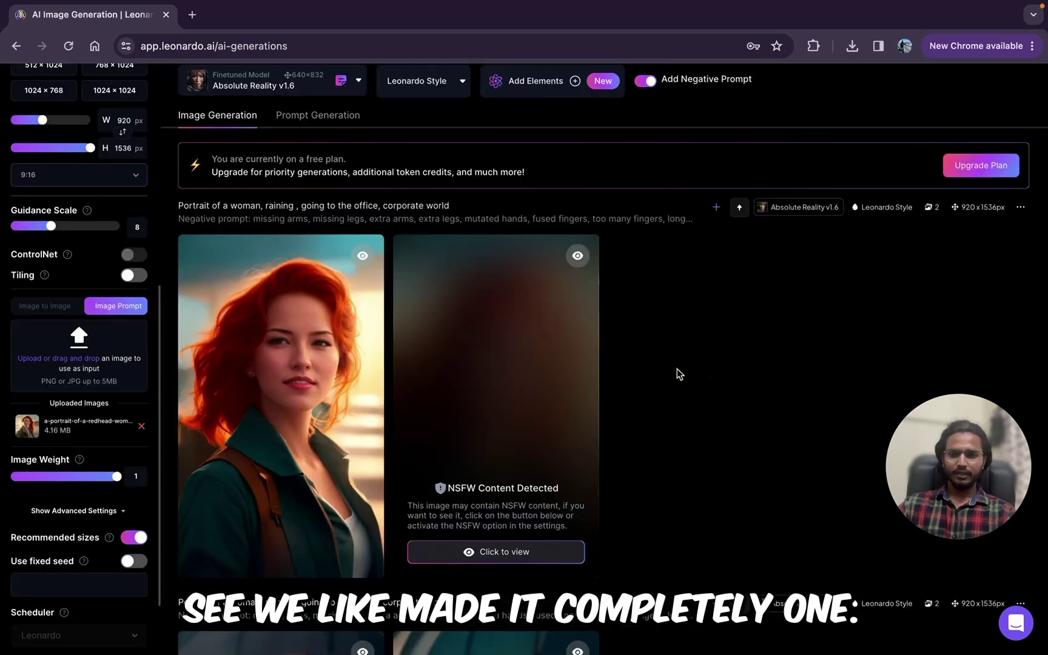
left_click(273, 444)
left_click(274, 424)
left_click(276, 393)
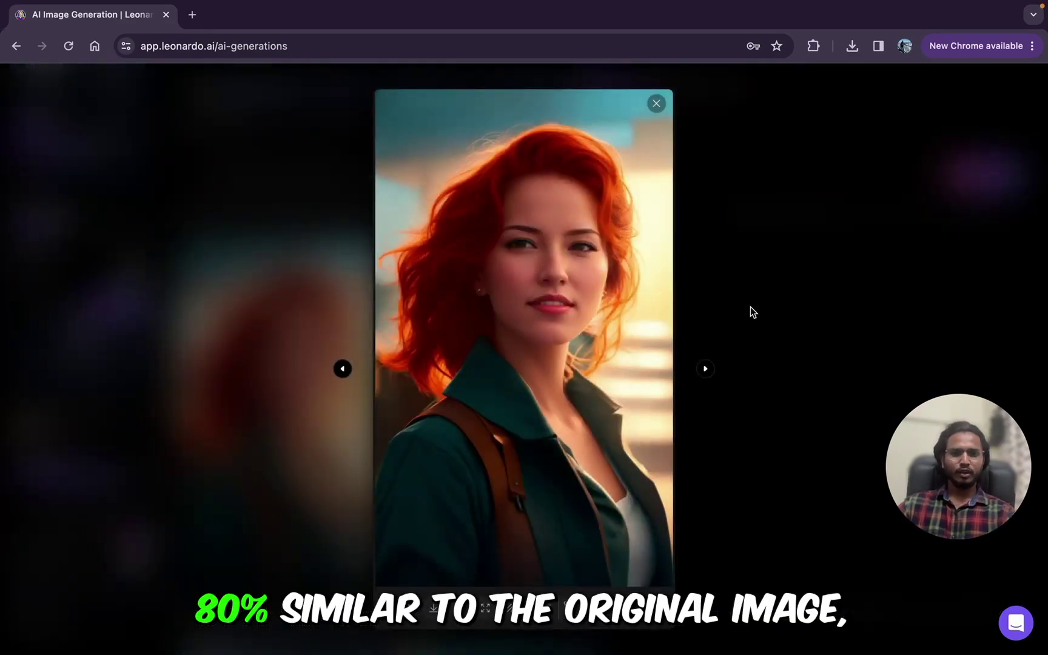
left_click(750, 309)
- Find the earlier generated portrait of the redhead woman on the beach and enlarge it for comparison
scroll(655, 414, "down", 10)
scroll(654, 414, "down", 20)
scroll(655, 414, "down", 20)
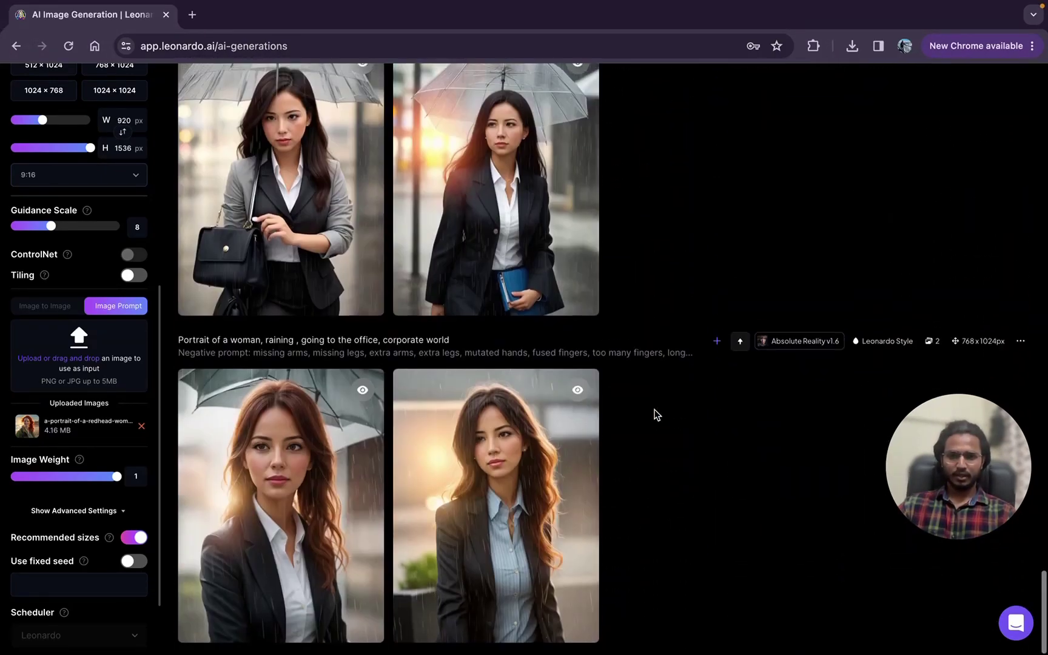
scroll(655, 414, "up", 8)
left_click(271, 360)
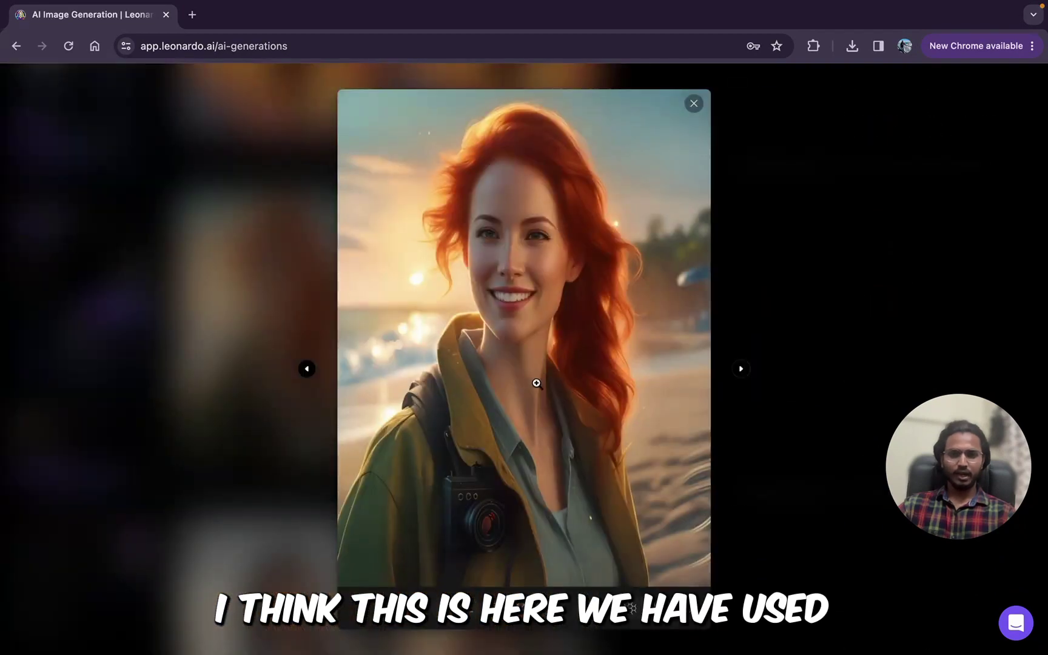
- Compare the enlarged beach portrait with the first office portrait generated at Image Weight 1, and return to the prompt
left_click(821, 297)
left_click(430, 360)
left_click(578, 307)
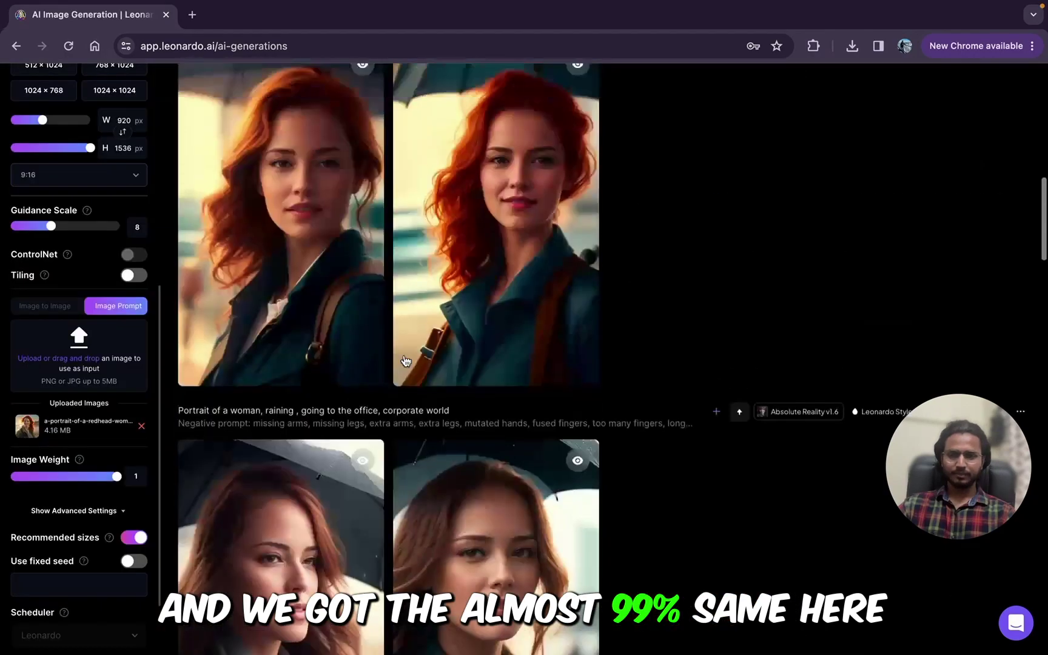
scroll(402, 357, "up", 5)
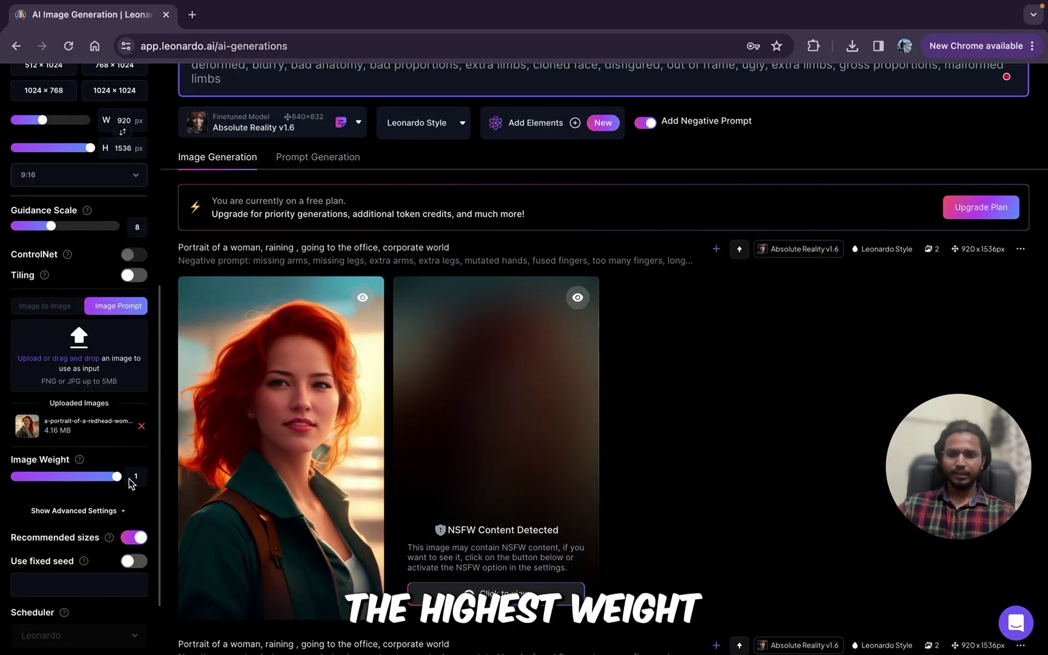
left_click(273, 394)
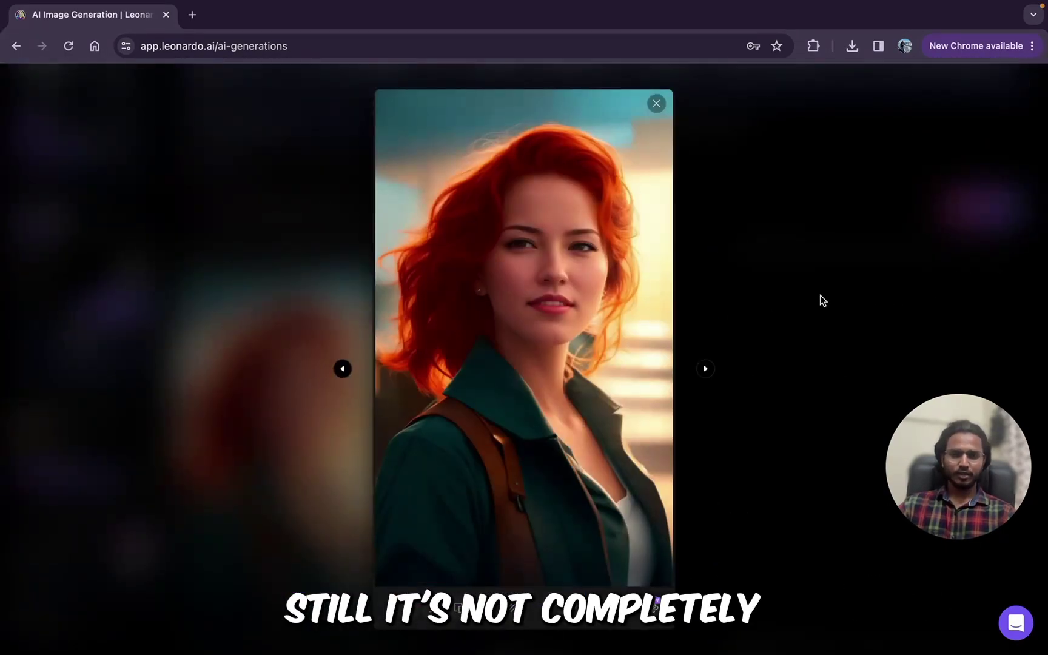
left_click(800, 319)
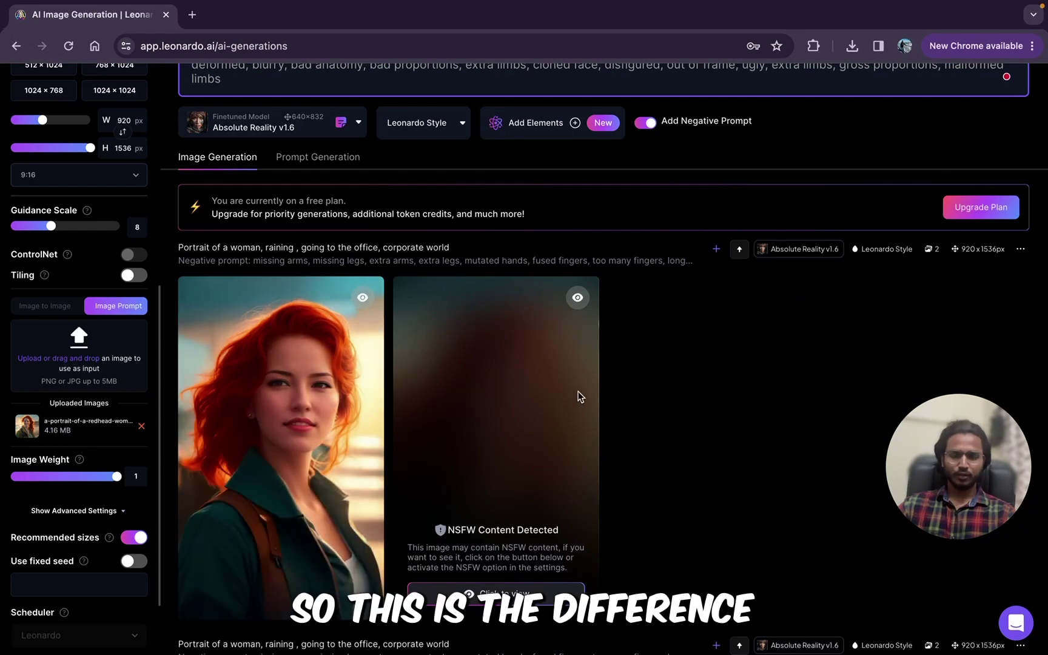
scroll(725, 374, "up", 3)
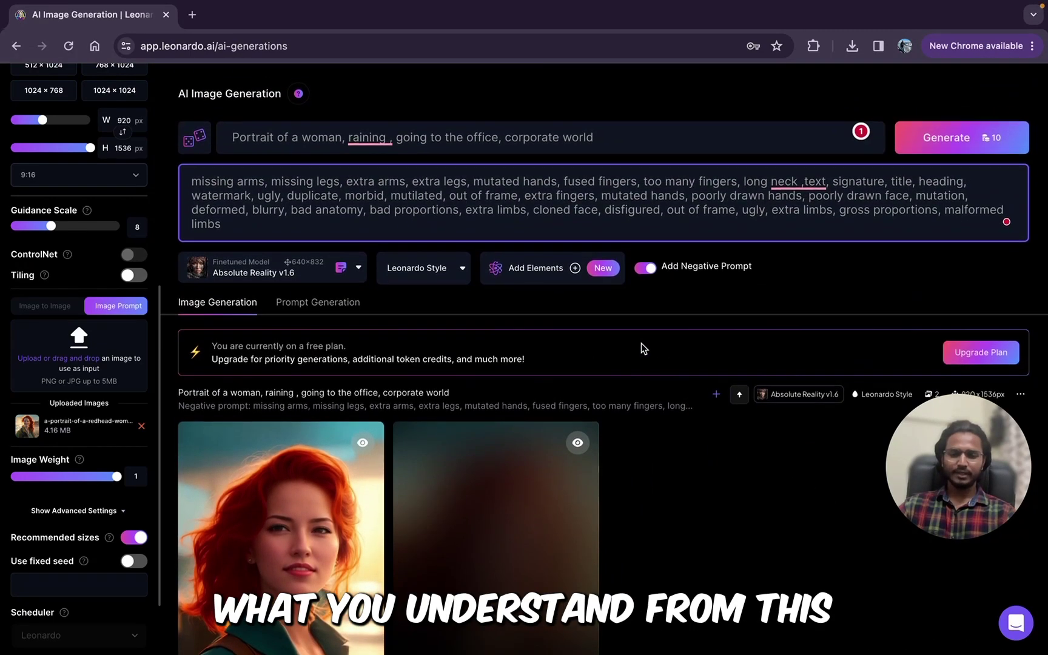
triple_click(435, 138)
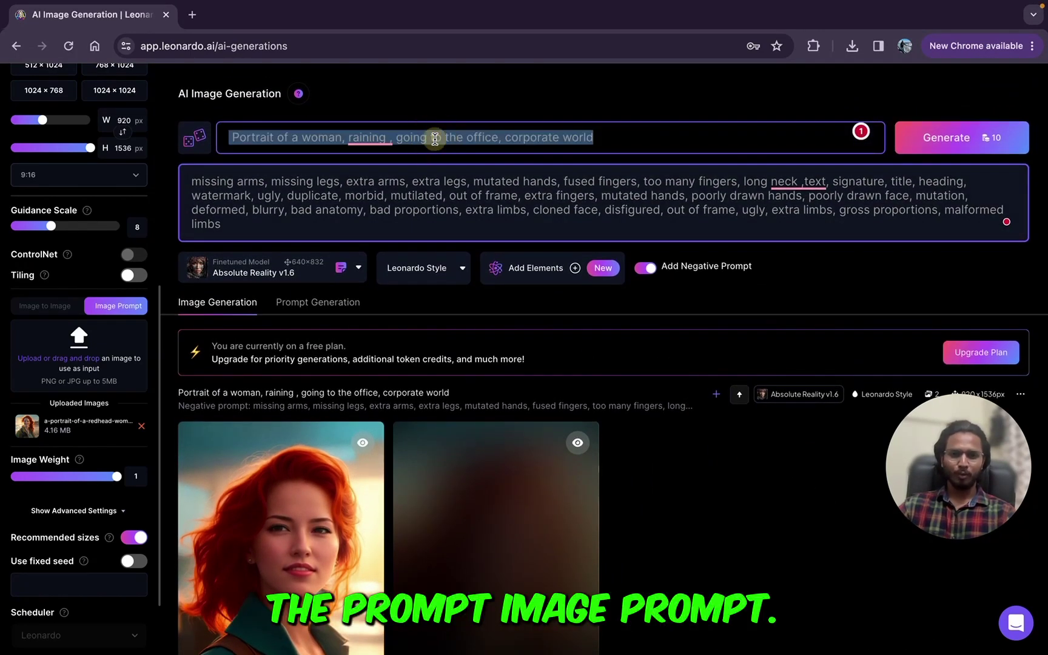
- Enable PhotoReal and check whether Image Prompt can be used with it
scroll(55, 459, "down", 5)
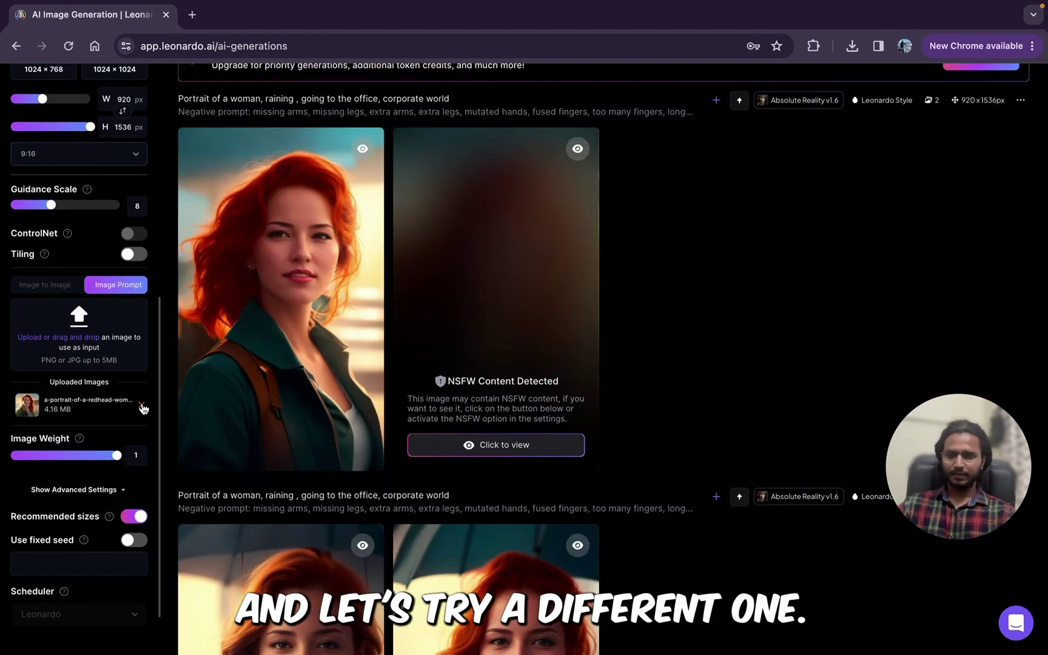
scroll(304, 346, "up", 5)
scroll(91, 296, "up", 7)
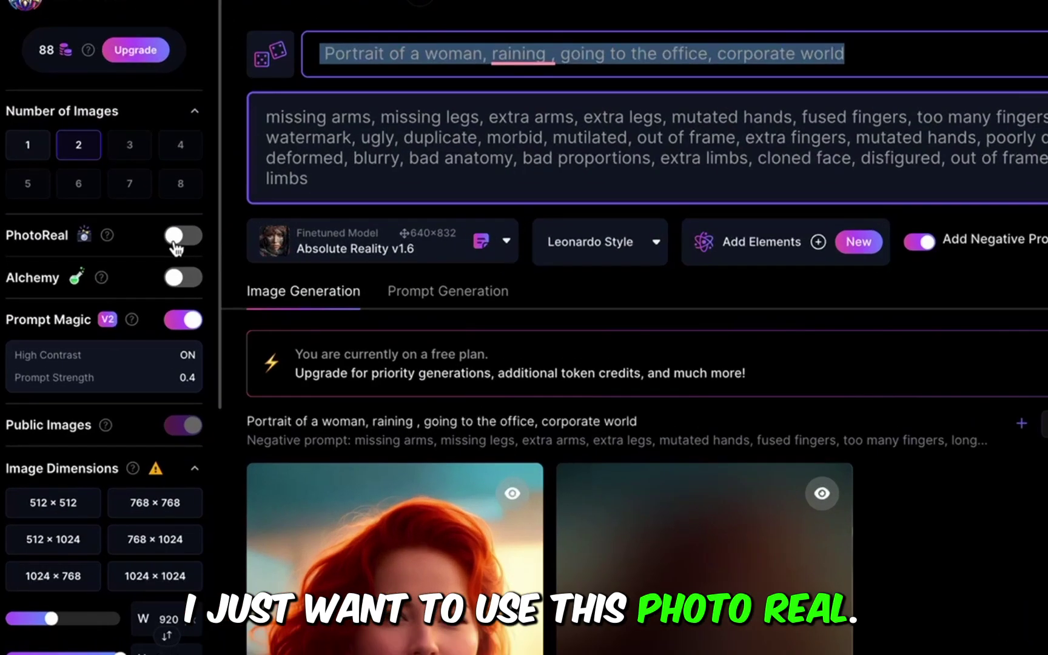
left_click(175, 237)
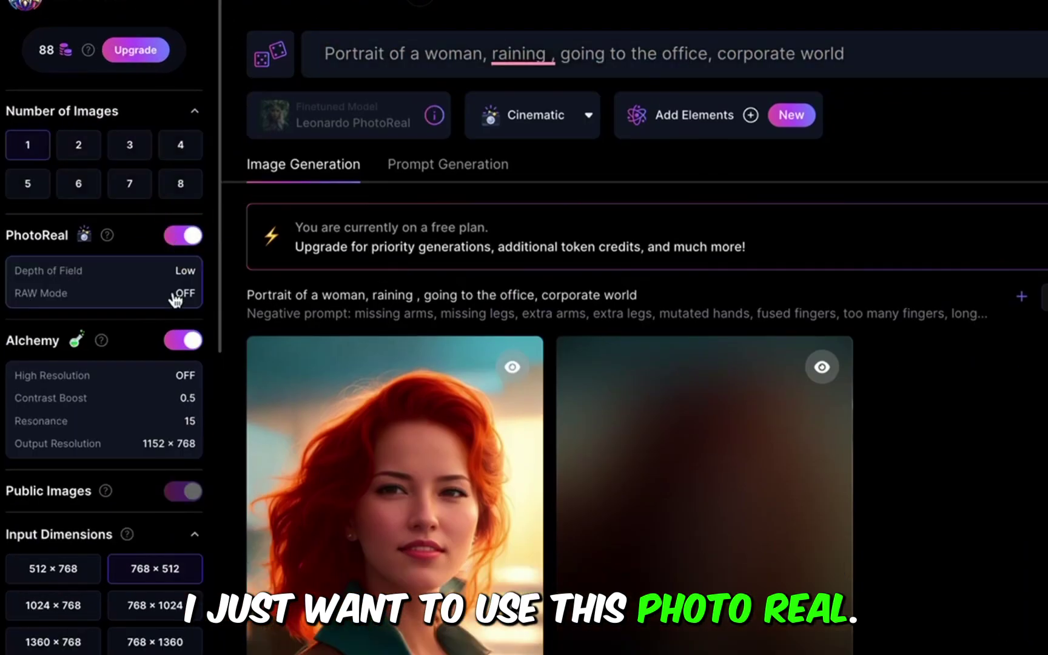
scroll(48, 443, "down", 15)
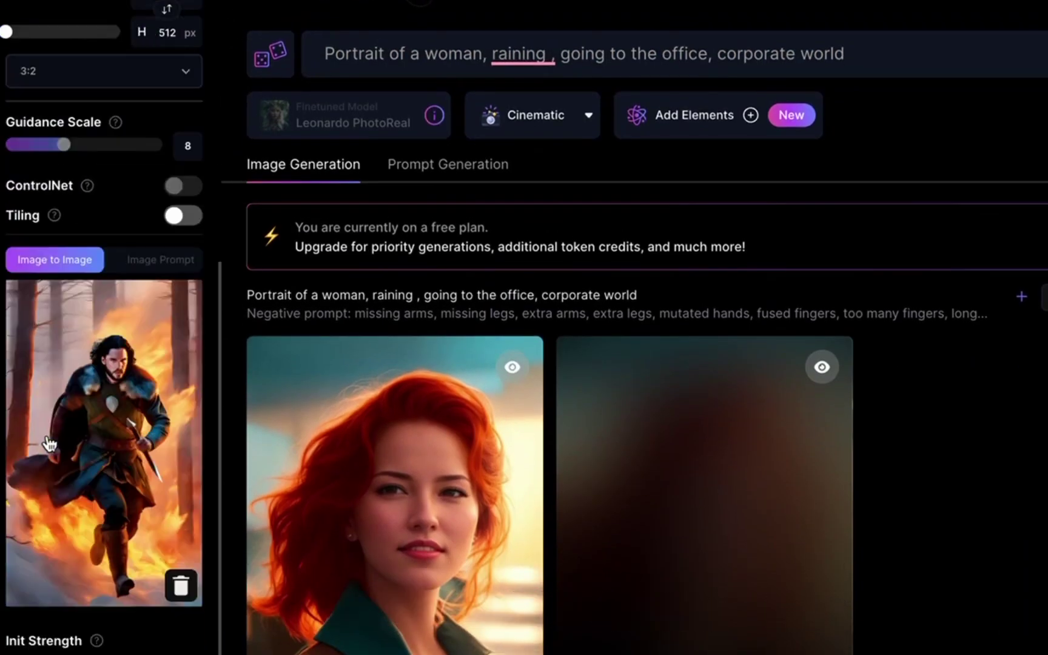
scroll(48, 443, "up", 2)
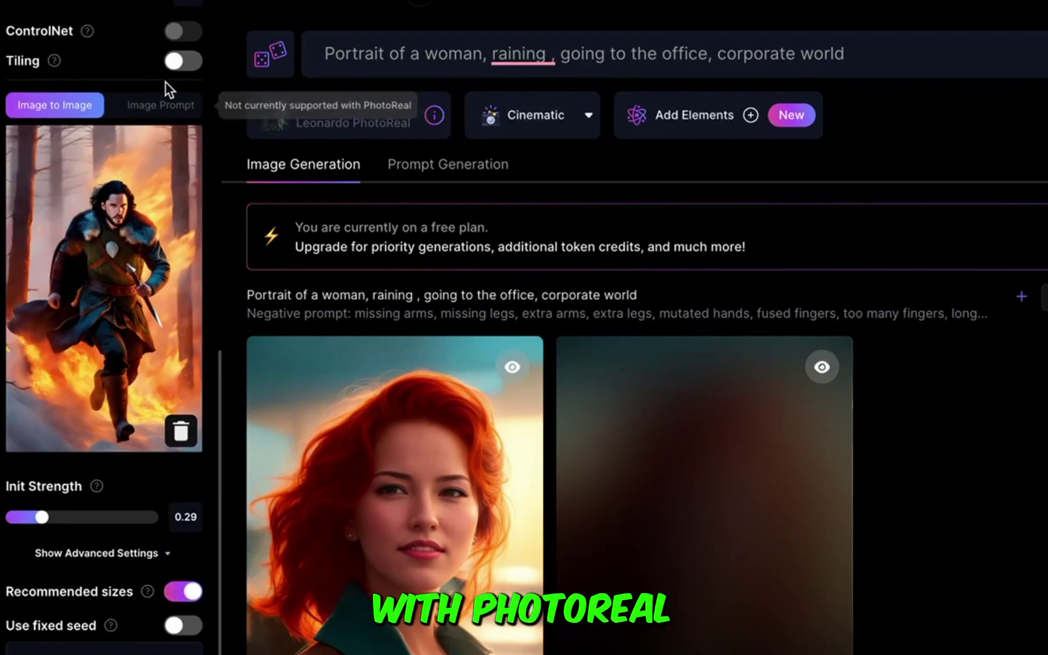
scroll(79, 145, "up", 5)
scroll(77, 140, "down", 6)
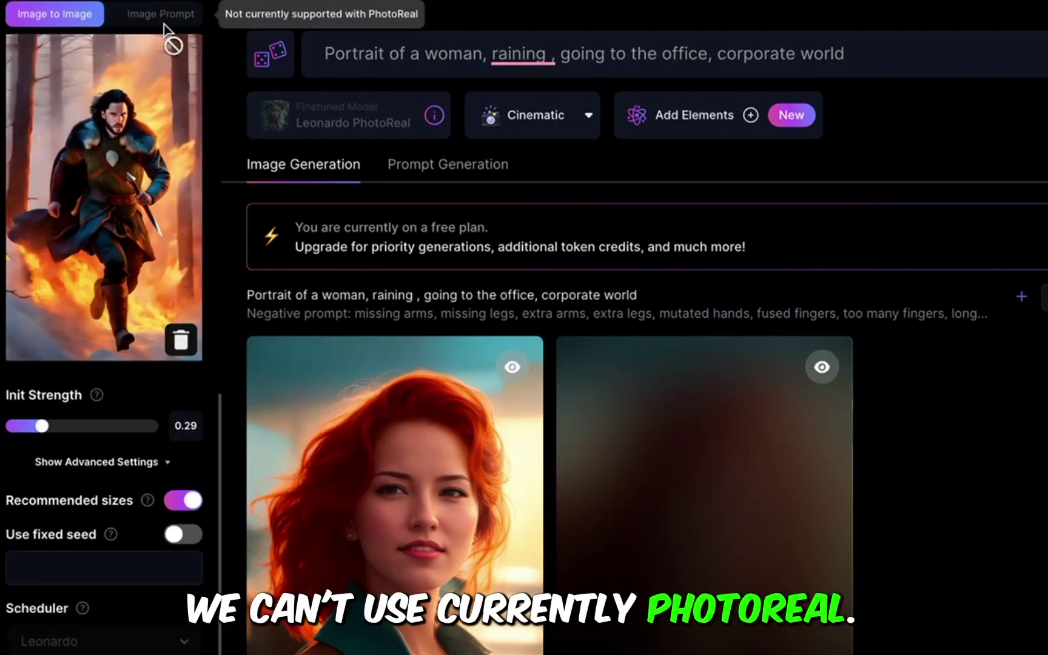
scroll(100, 103, "up", 10)
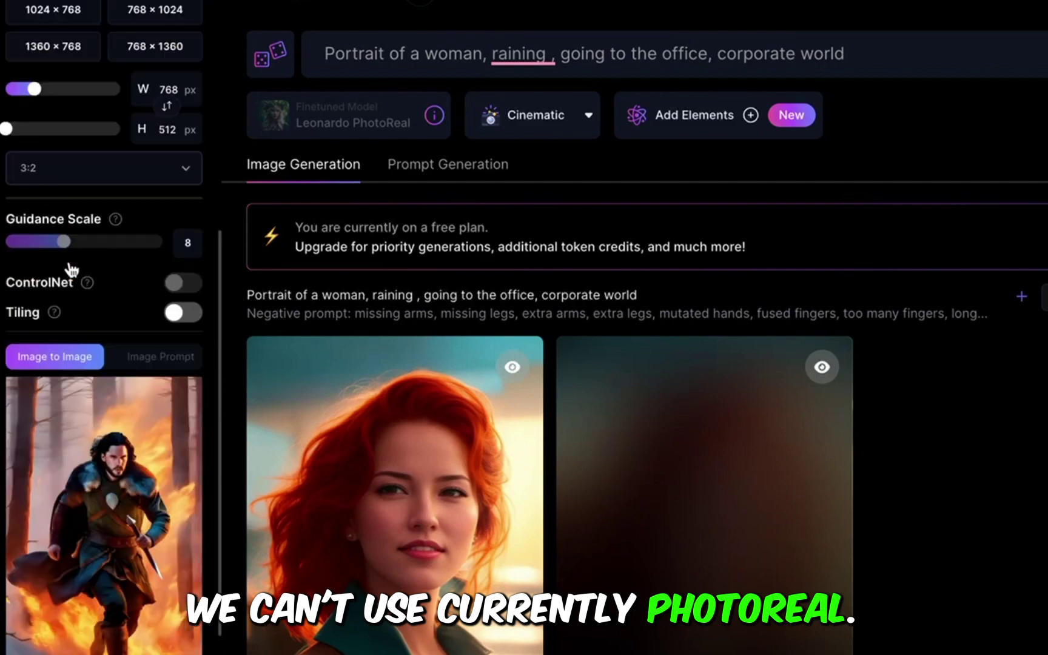
- Turn off PhotoReal and Alchemy to make Prompt Magic V2 and Image Prompt available again
left_click(184, 236)
scroll(100, 435, "down", 10)
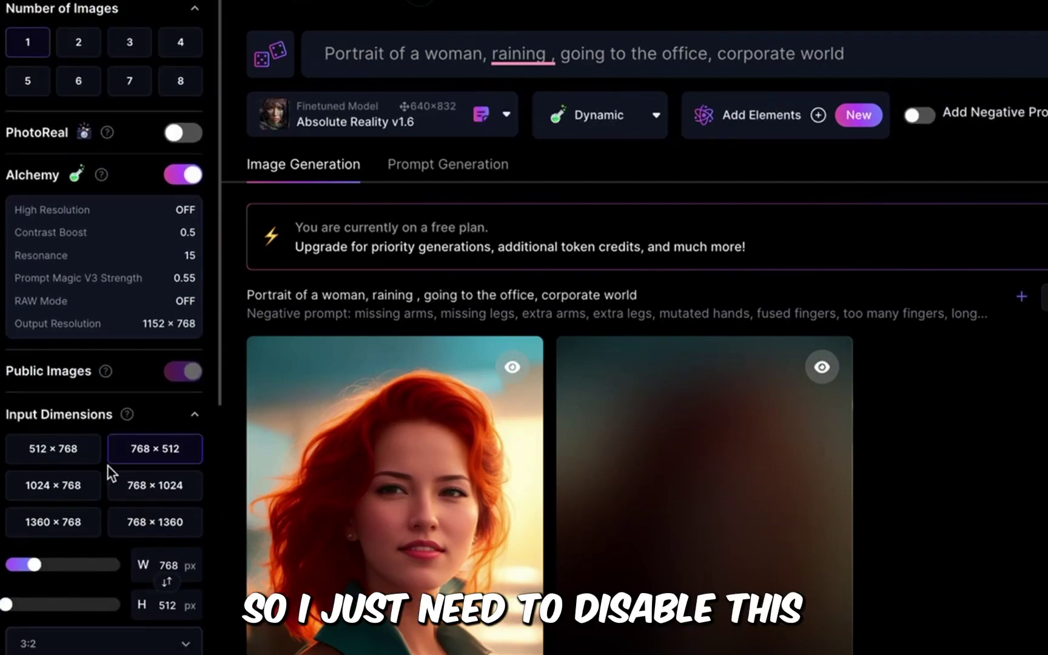
scroll(111, 394, "up", 4)
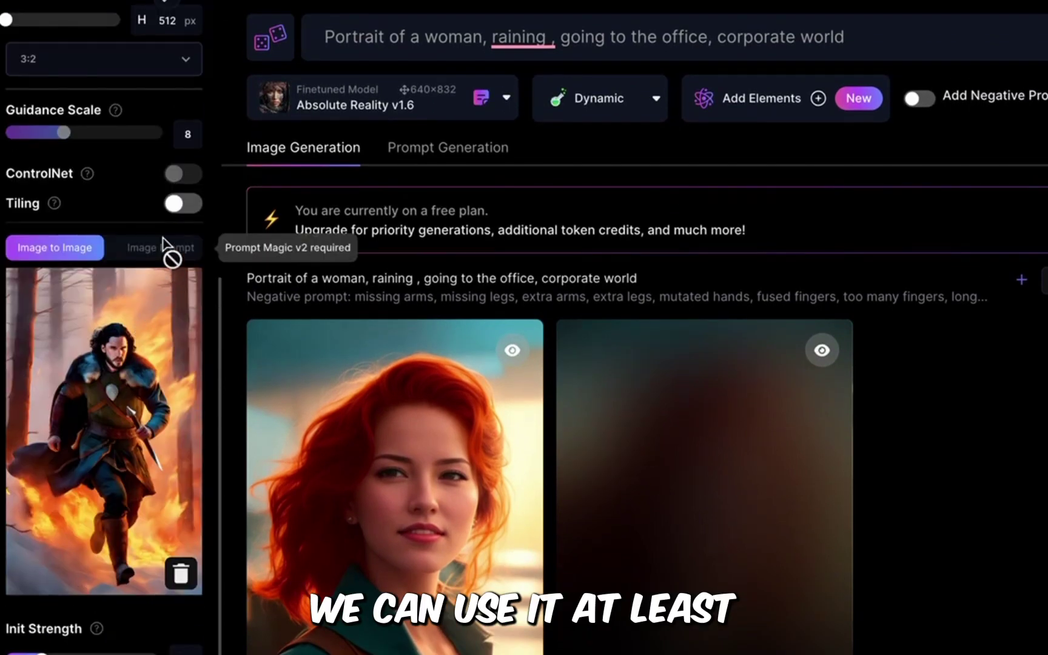
scroll(156, 251, "up", 10)
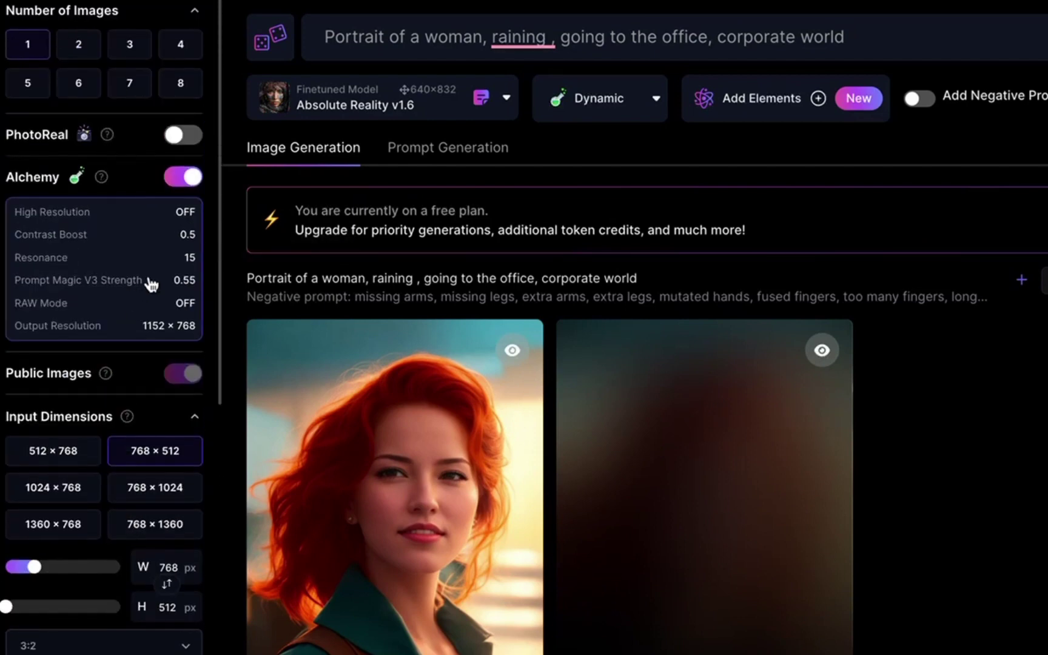
scroll(141, 393, "down", 1)
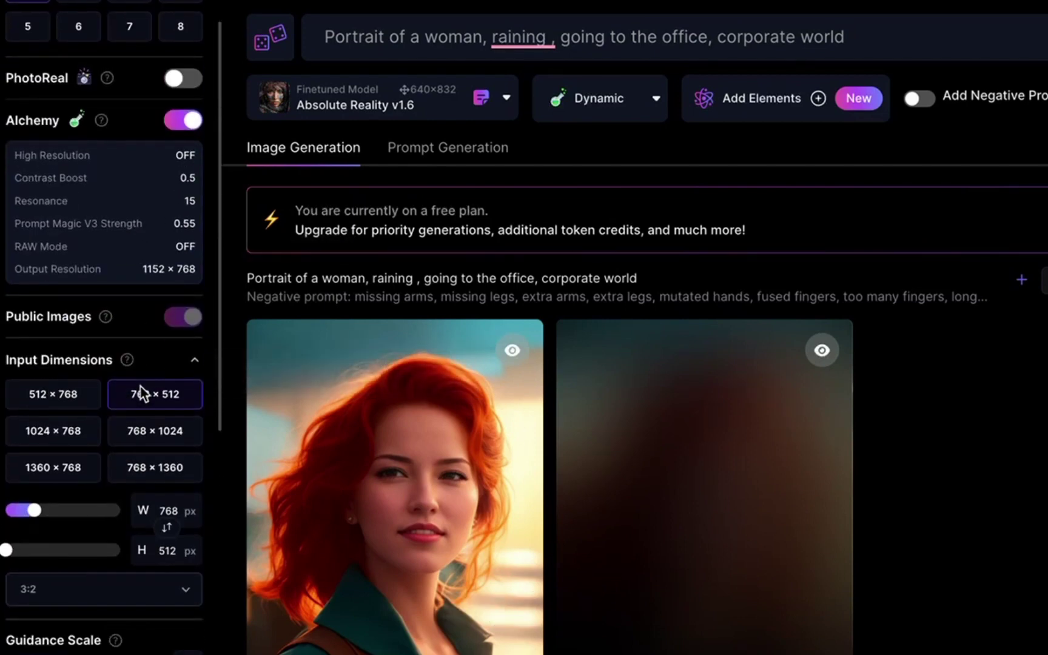
left_click(191, 121)
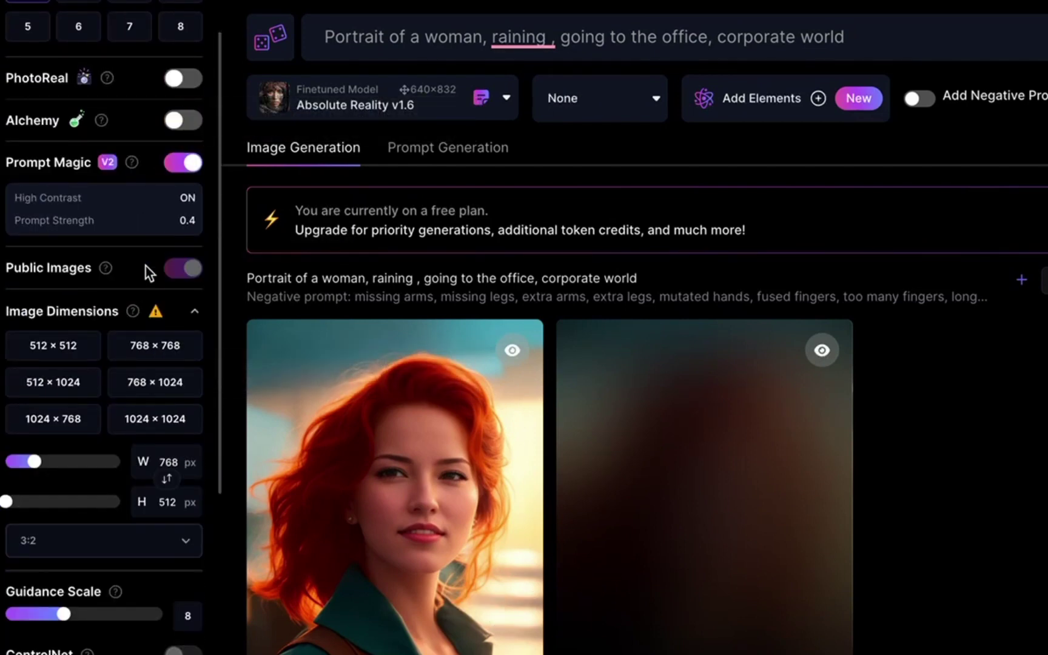
scroll(137, 287, "down", 9)
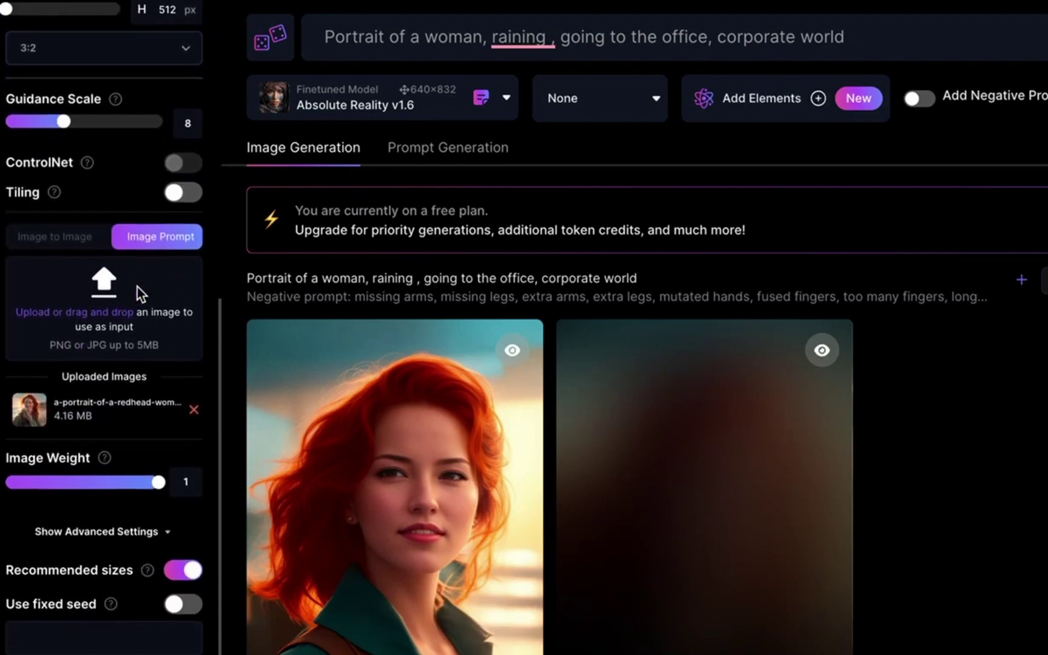
- Switch Alchemy on and back off to check how it affects Prompt Magic V2, and review the generation settings
scroll(152, 267, "up", 8)
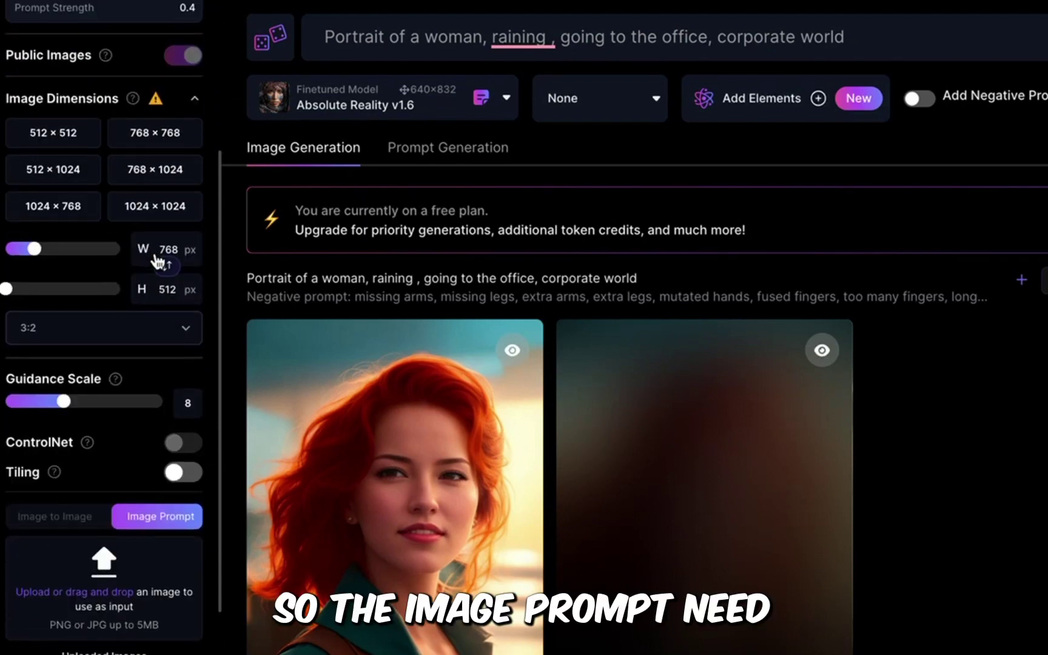
scroll(158, 261, "up", 1)
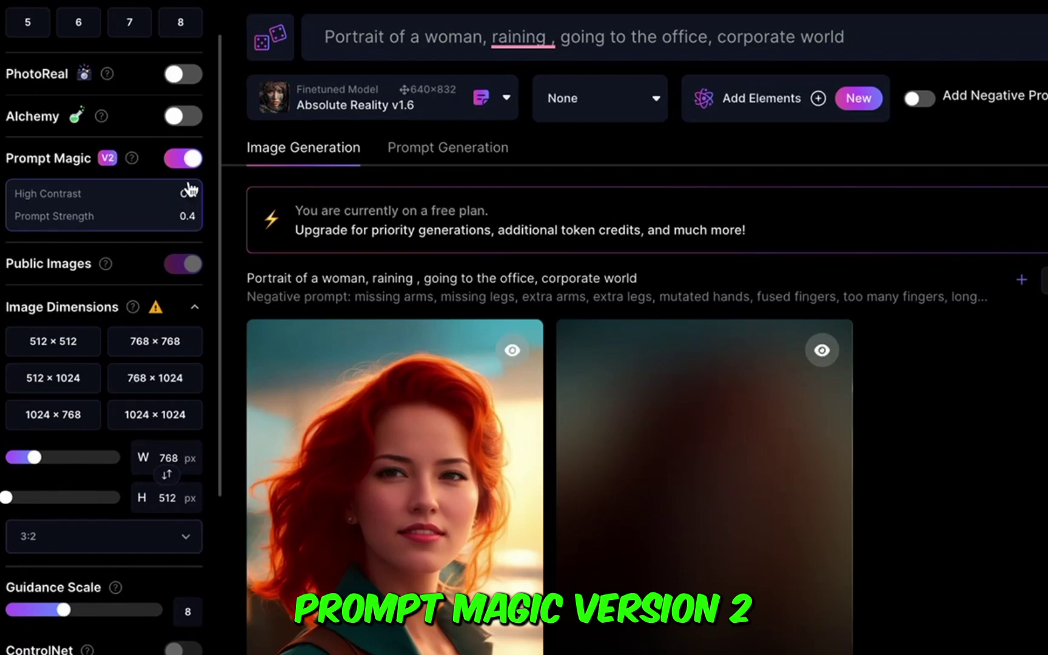
left_click(170, 119)
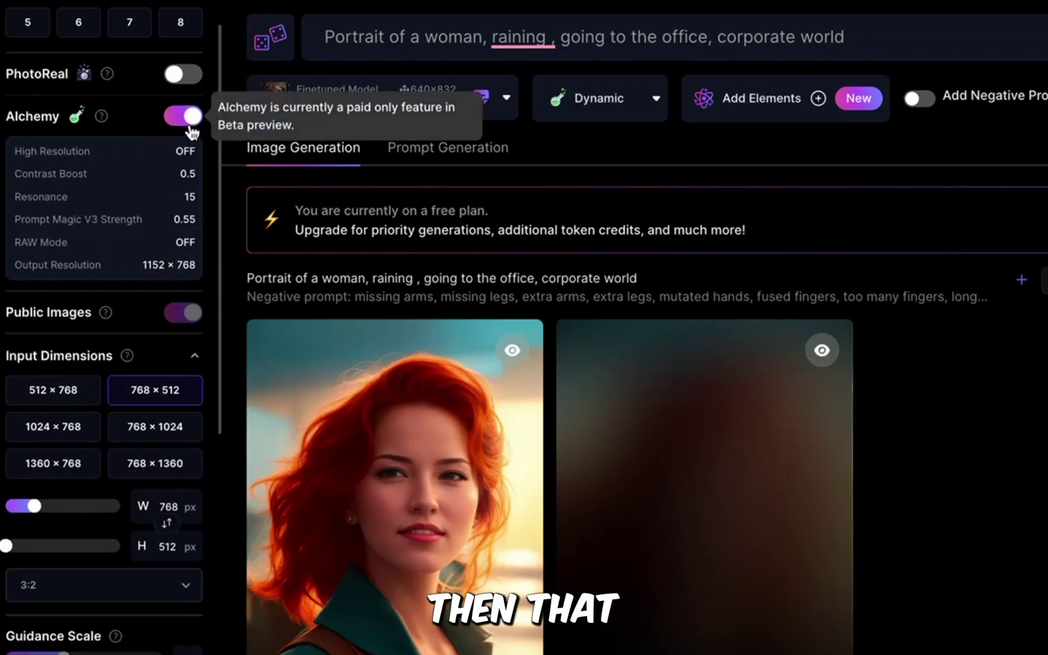
left_click(190, 123)
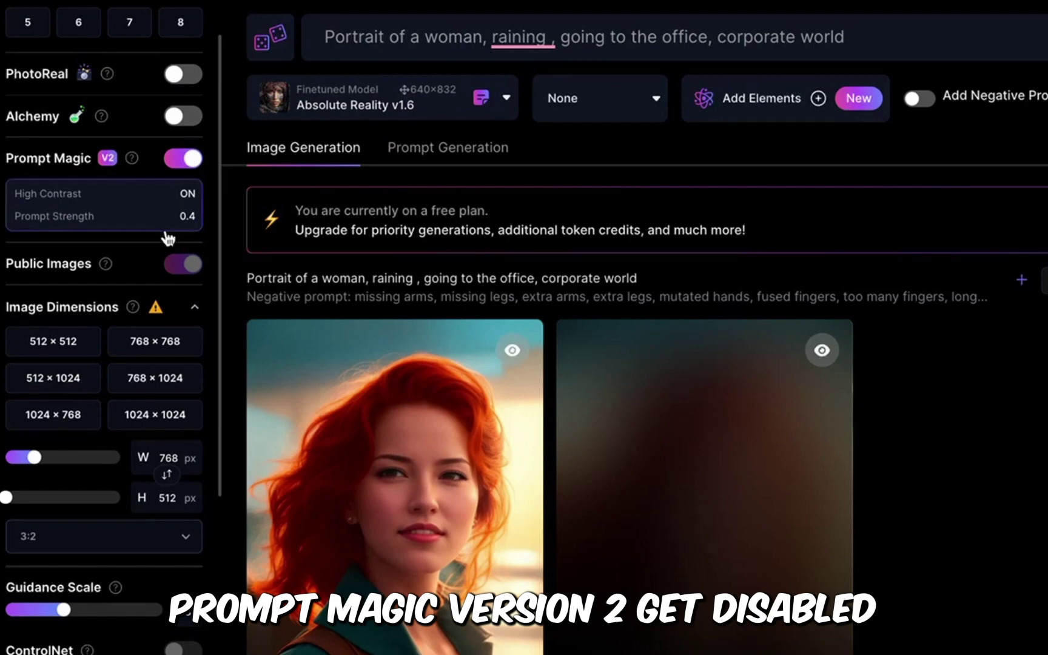
scroll(166, 236, "down", 9)
scroll(167, 236, "up", 10)
scroll(169, 237, "down", 3)
scroll(170, 235, "down", 5)
scroll(151, 346, "up", 1)
scroll(143, 347, "up", 8)
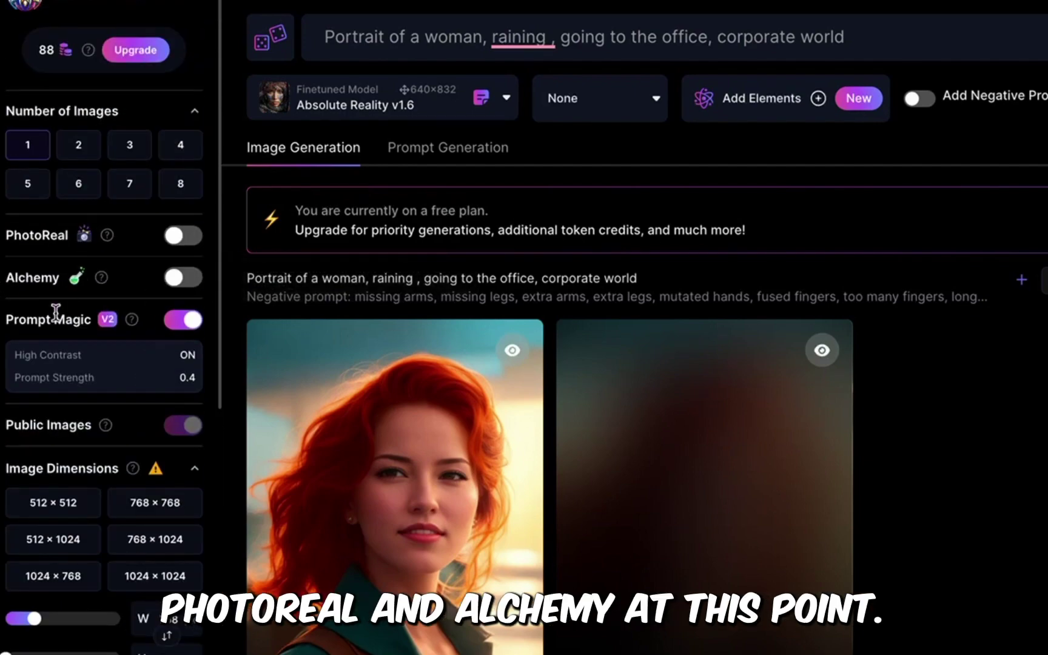
scroll(57, 310, "down", 12)
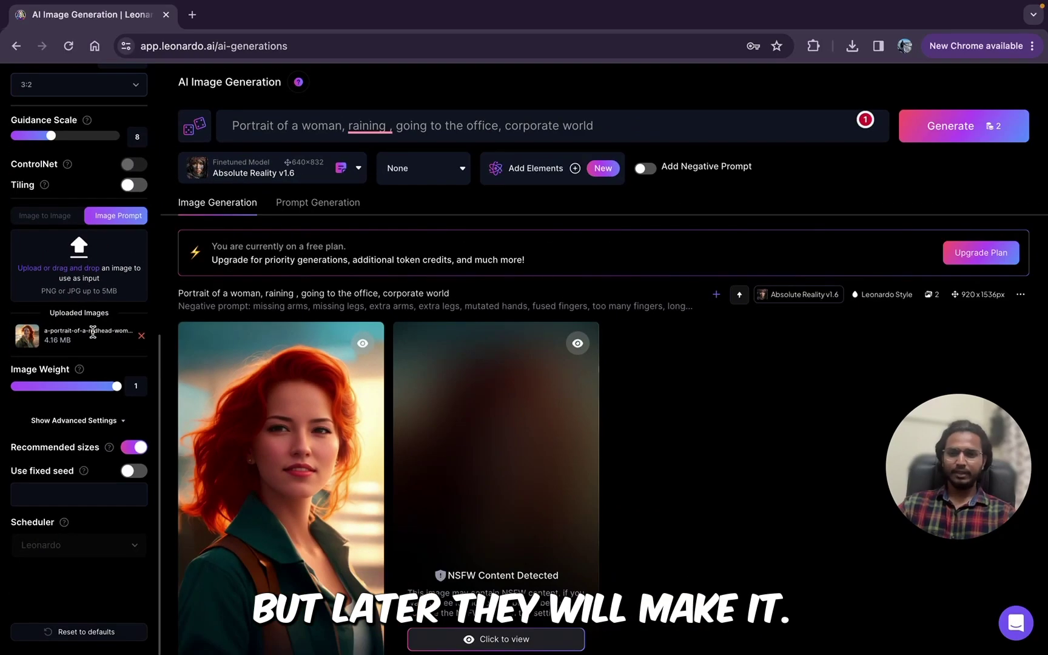
- Select Anime Pastel Dream as the finetuned model and generate an image from the current prompt and reference
left_click(285, 173)
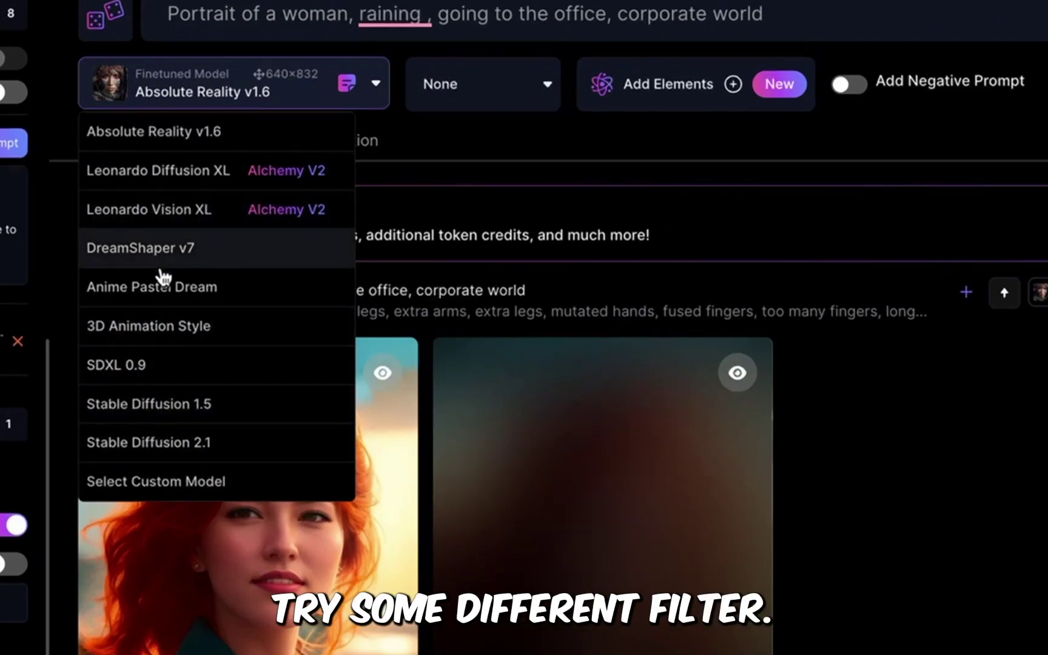
left_click(168, 304)
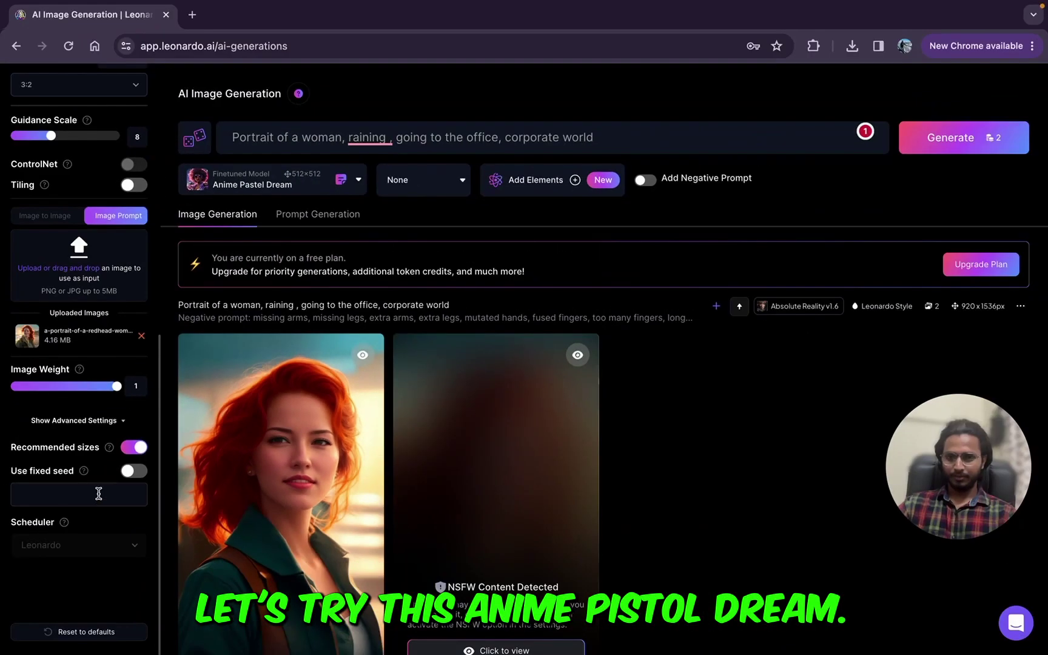
scroll(99, 491, "up", 10)
left_click(995, 138)
scroll(46, 456, "down", 2)
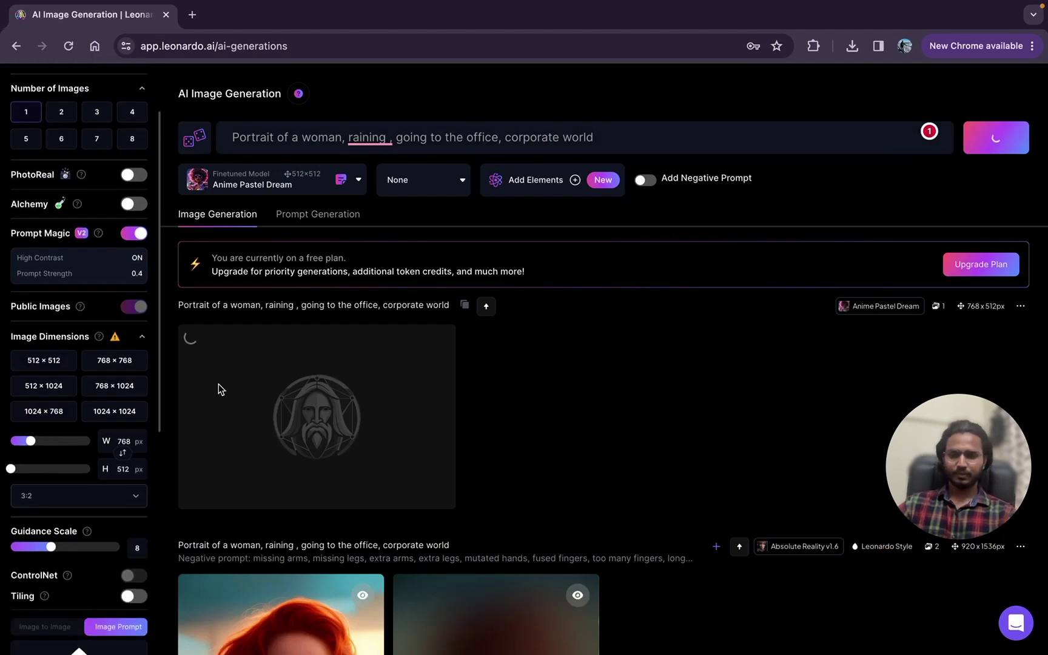
- Examine the generated Anime Pastel Dream portrait in the enlarged view
scroll(19, 468, "up", 2)
left_click(365, 269)
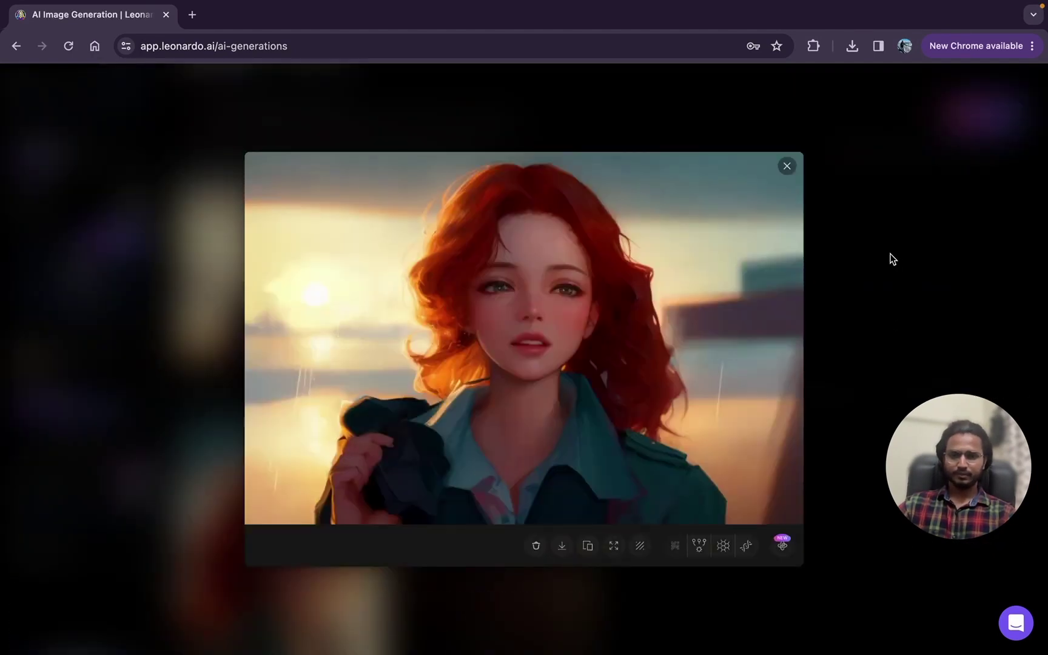
left_click(889, 255)
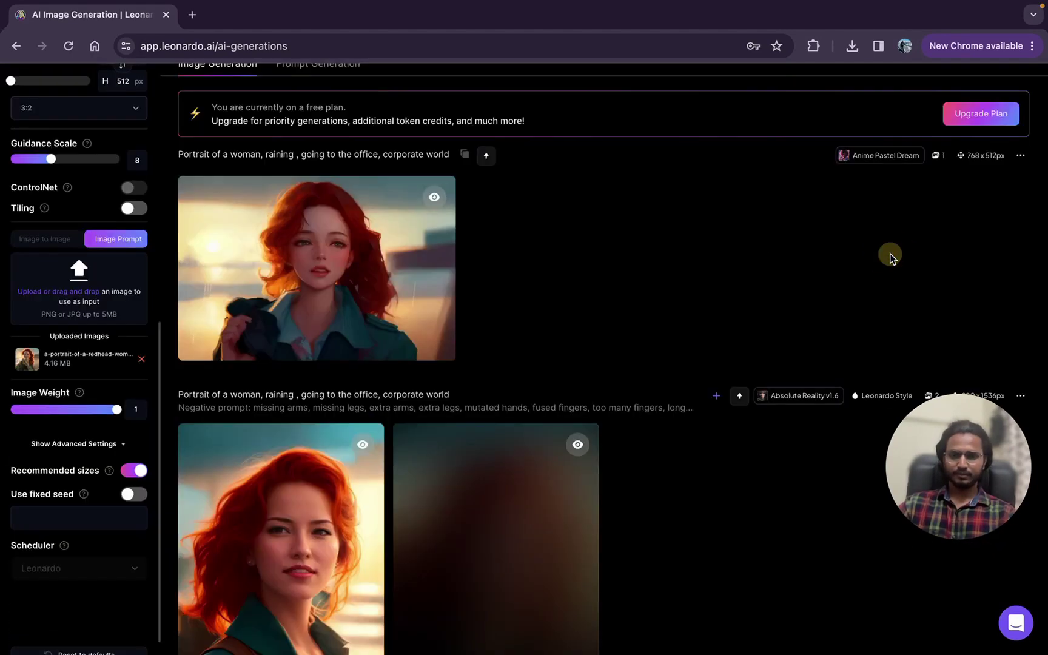
left_click(304, 269)
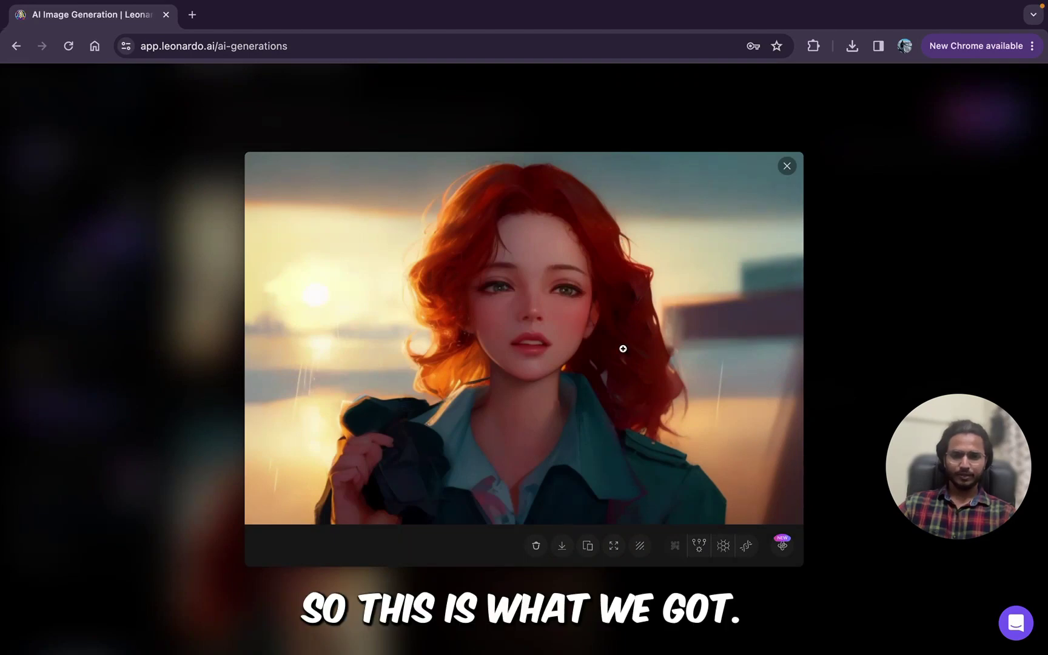
left_click(543, 353)
left_click(496, 367)
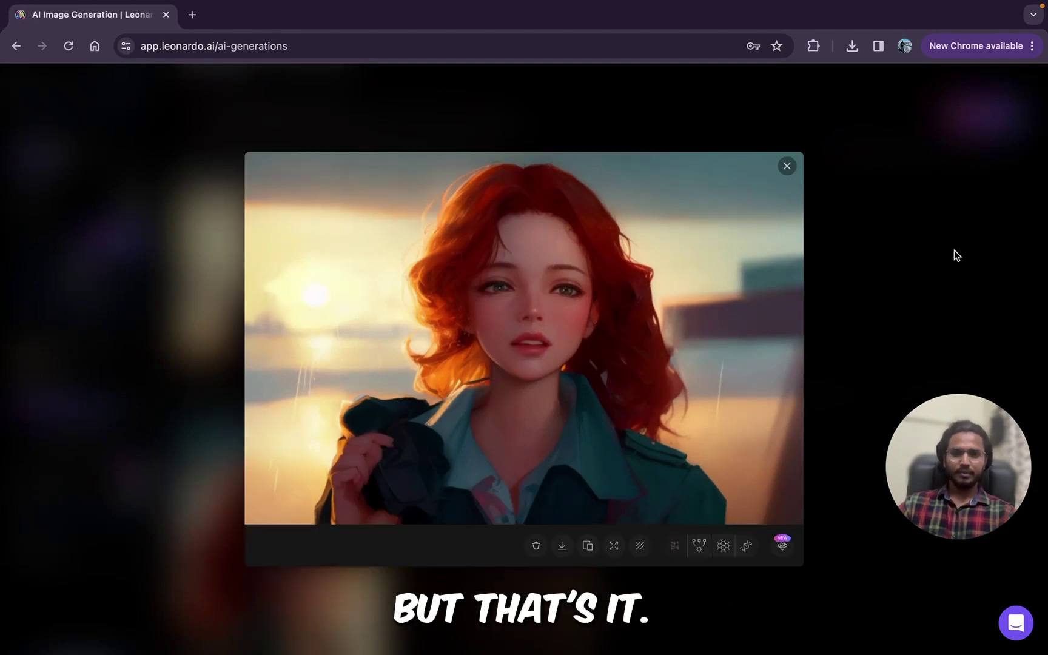
left_click(954, 250)
- Remove the uploaded redhead woman reference from the Image Prompt
scroll(620, 283, "up", 3)
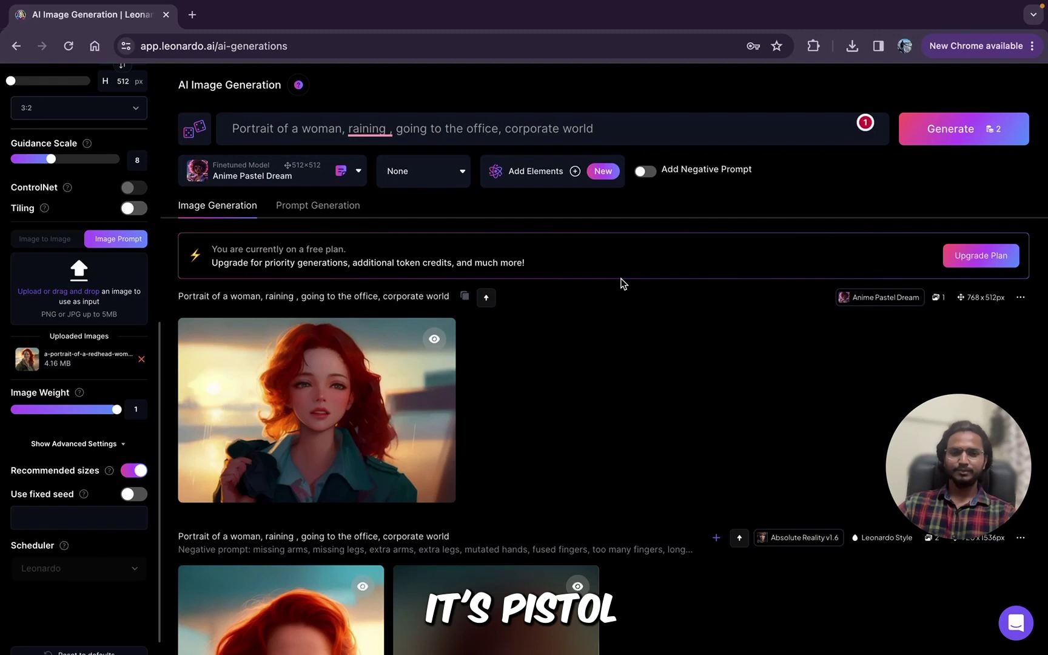
scroll(303, 413, "up", 1)
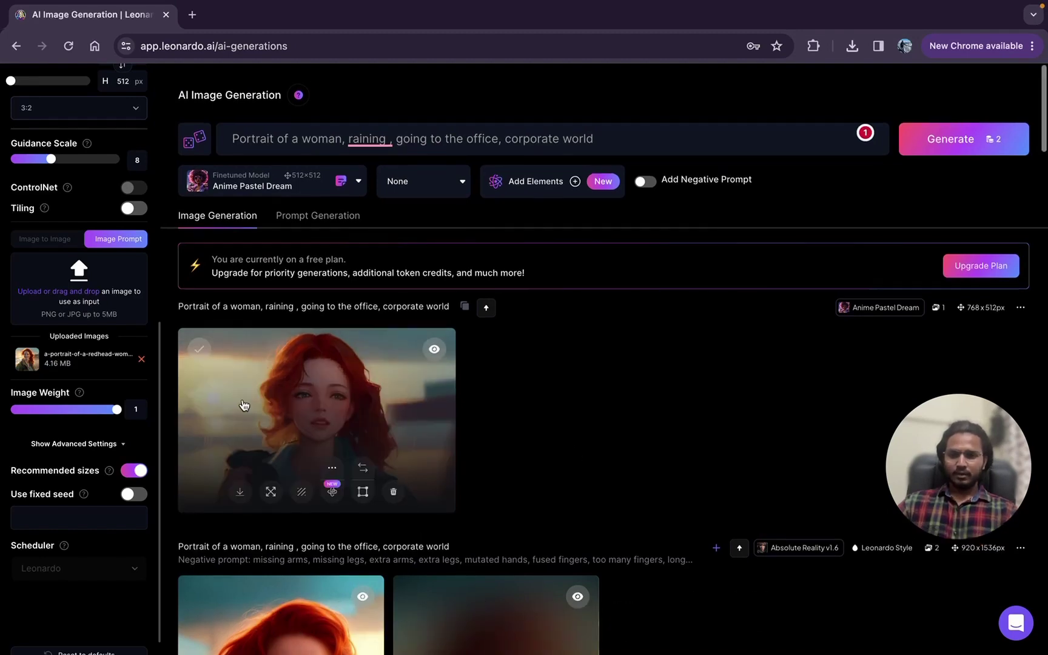
left_click(141, 360)
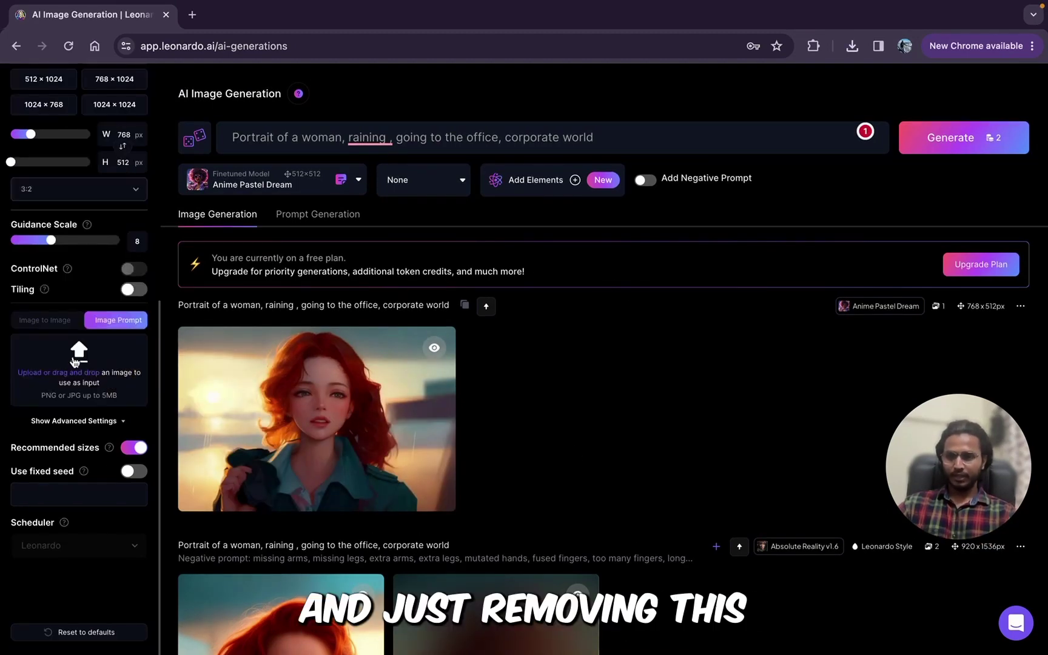
- Upload the second Jon Snow running image (2,048×3,072) as the Image Prompt reference and set its Image Weight to 0.35
left_click(78, 357)
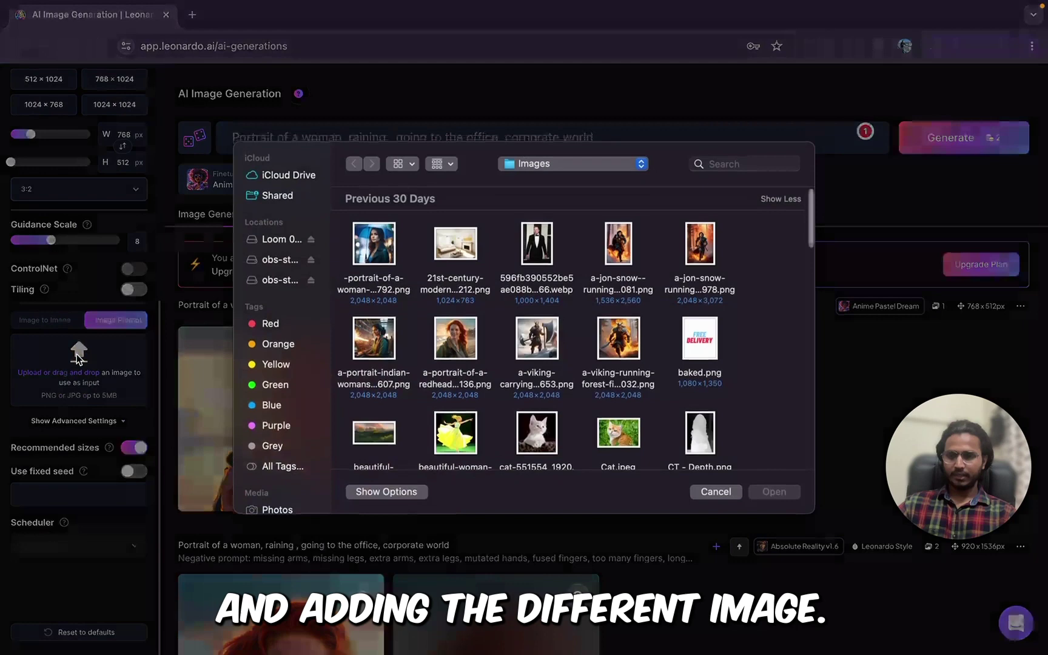
double_click(699, 274)
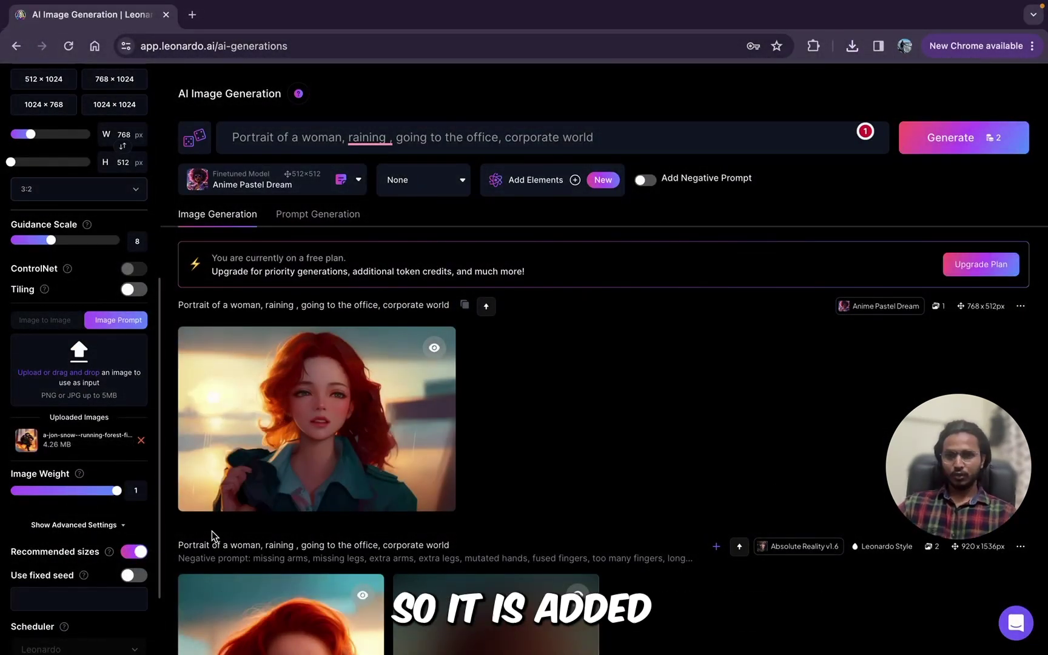
left_click(8, 490)
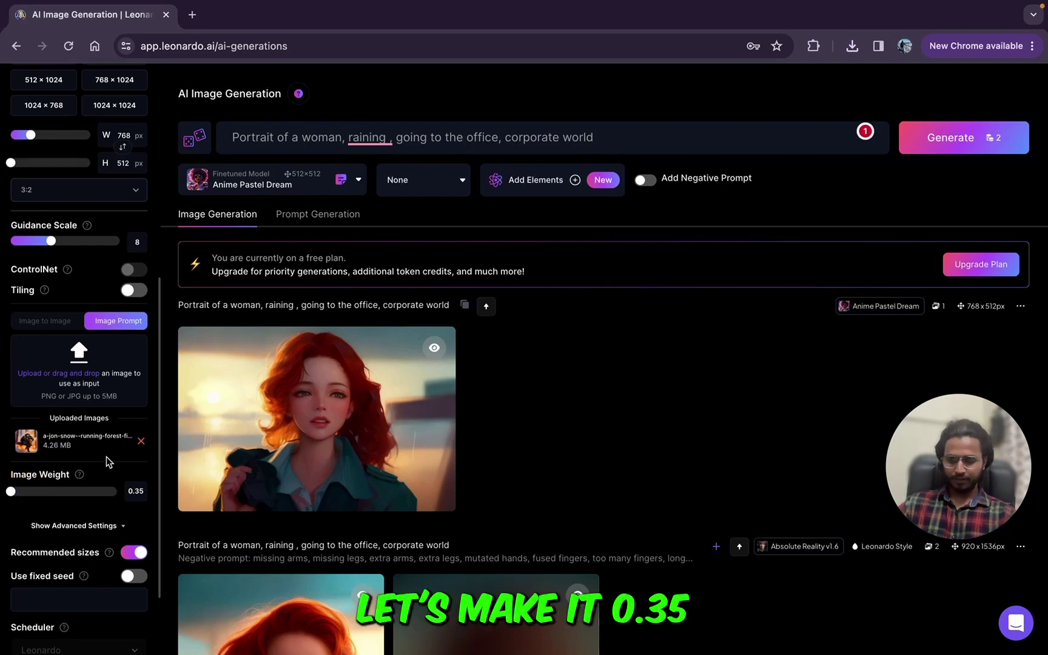
- Set the number of images to 2 and generate from the current prompt with the Jon Snow reference
scroll(107, 459, "up", 5)
scroll(18, 385, "up", 2)
left_click(61, 200)
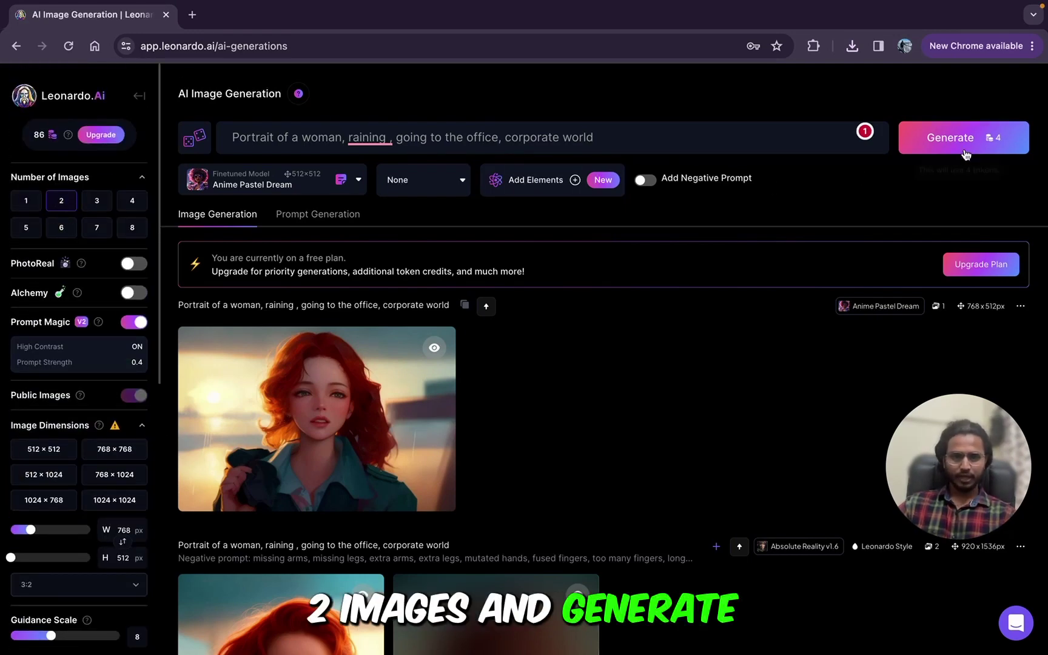
left_click(965, 155)
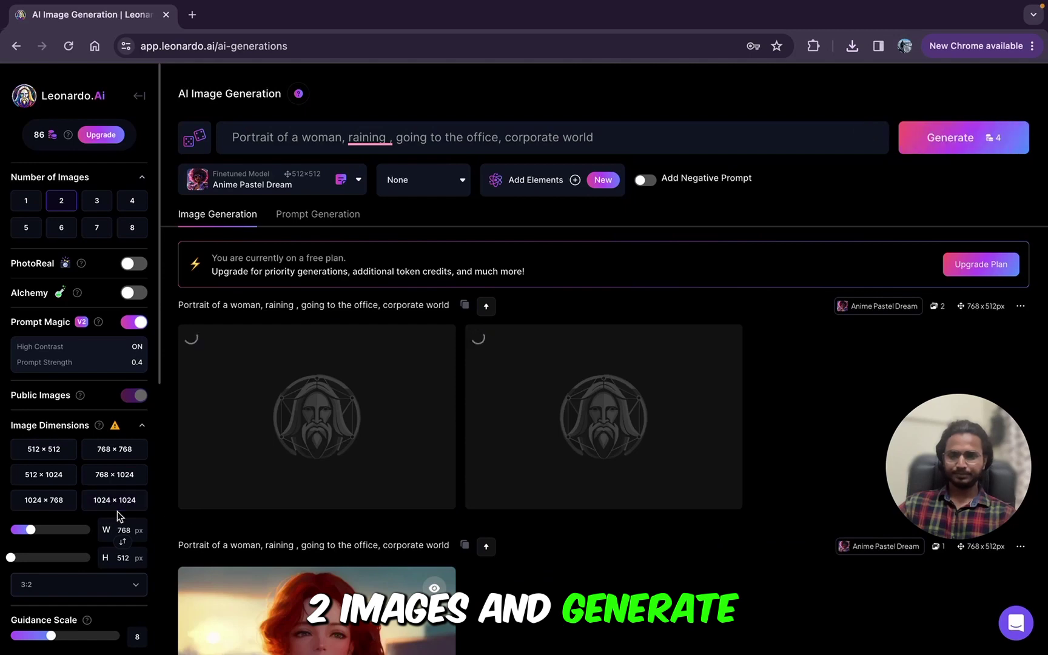
scroll(119, 516, "down", 5)
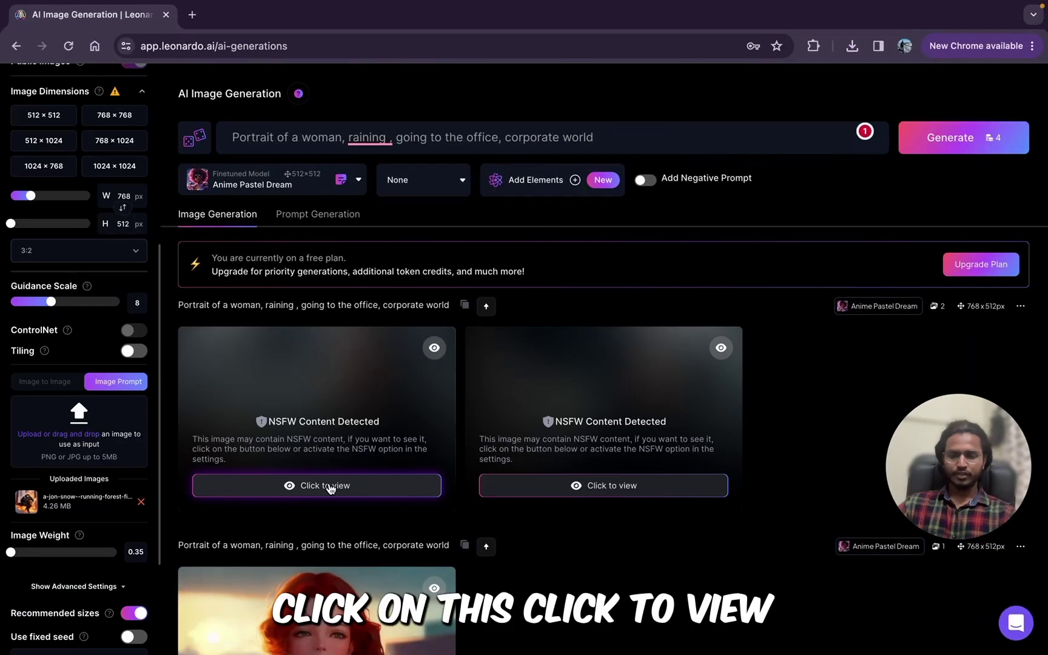
- Reveal both images hidden as NSFW and examine each umbrella portrait in the enlarged view
left_click(331, 485)
left_click(352, 358)
left_click(561, 601)
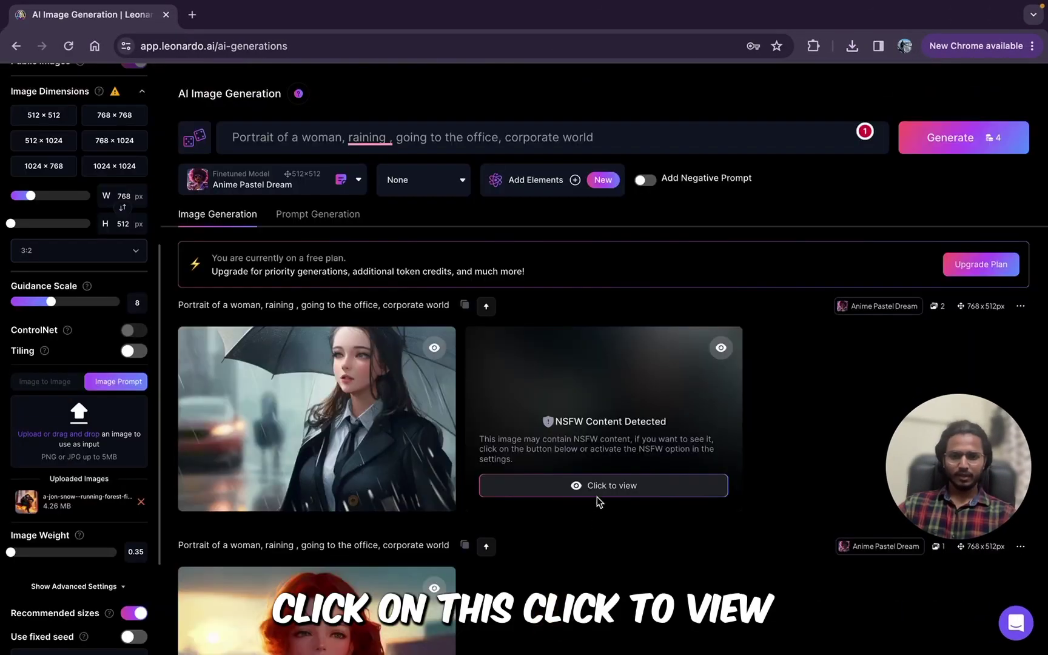
left_click(599, 489)
left_click(603, 371)
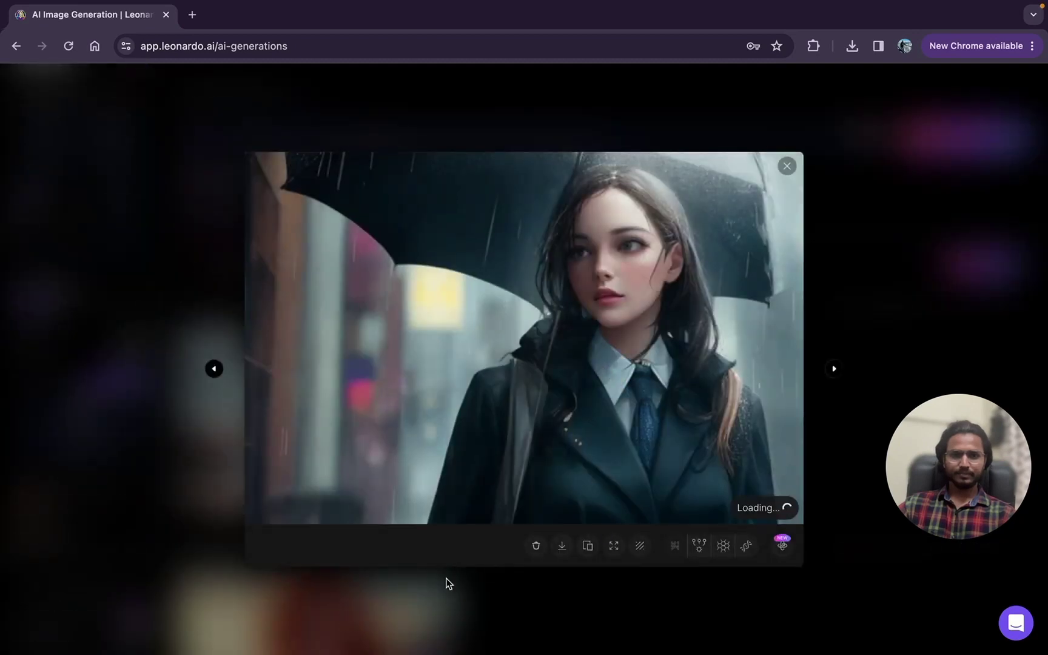
left_click(407, 592)
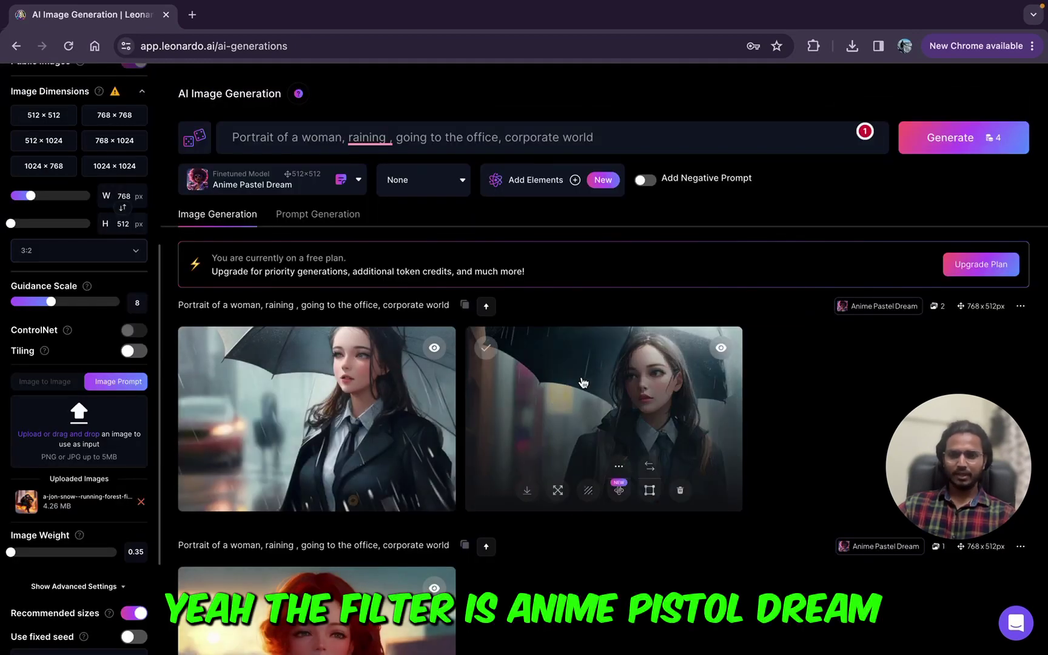
left_click(582, 382)
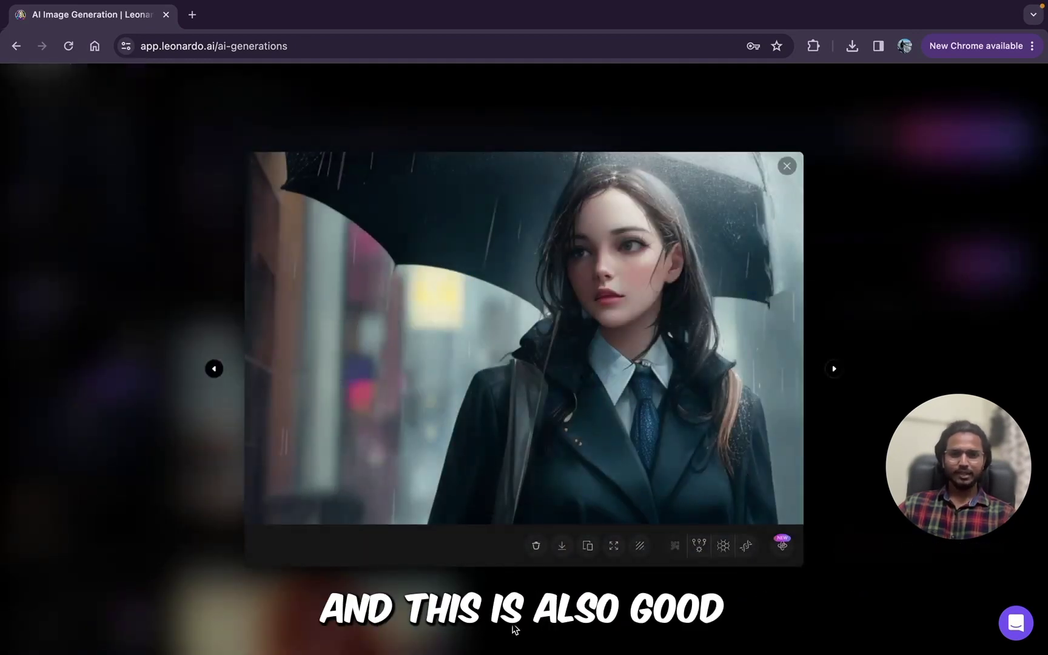
left_click(243, 442)
left_click(304, 421)
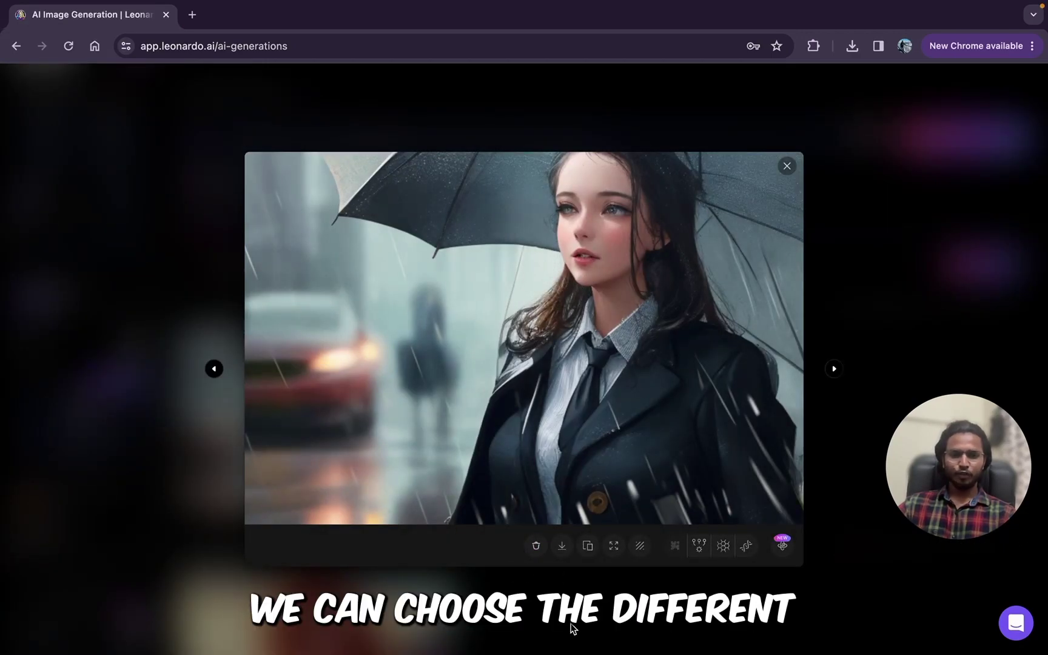
left_click(573, 629)
- Set the image dimensions to 512 × 1024, generate two images and view a result enlarged
scroll(52, 416, "down", 6)
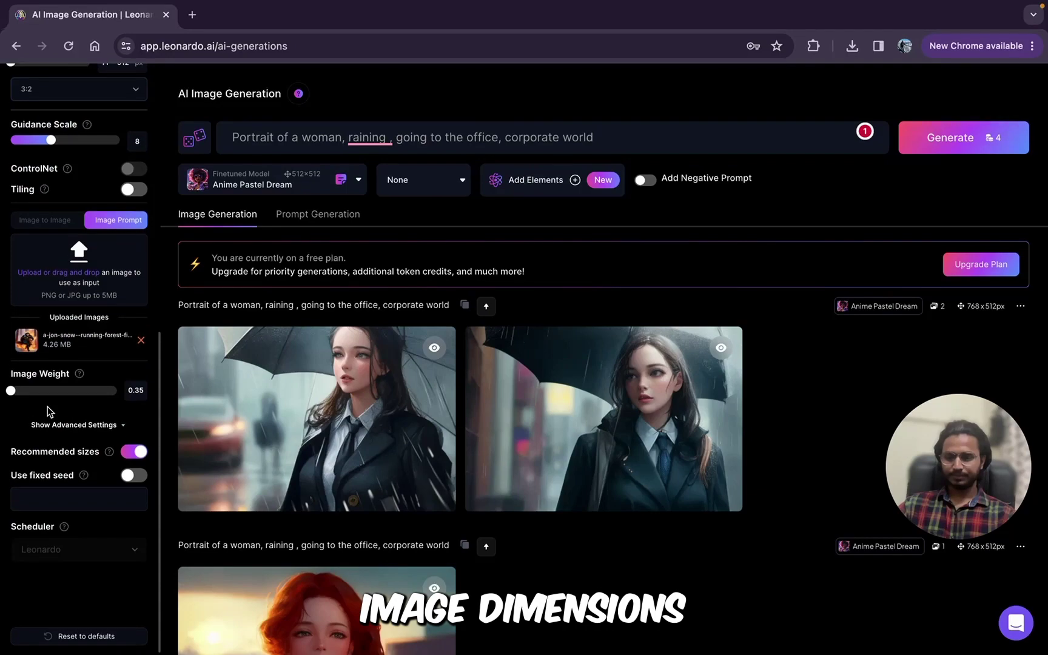
scroll(49, 413, "up", 6)
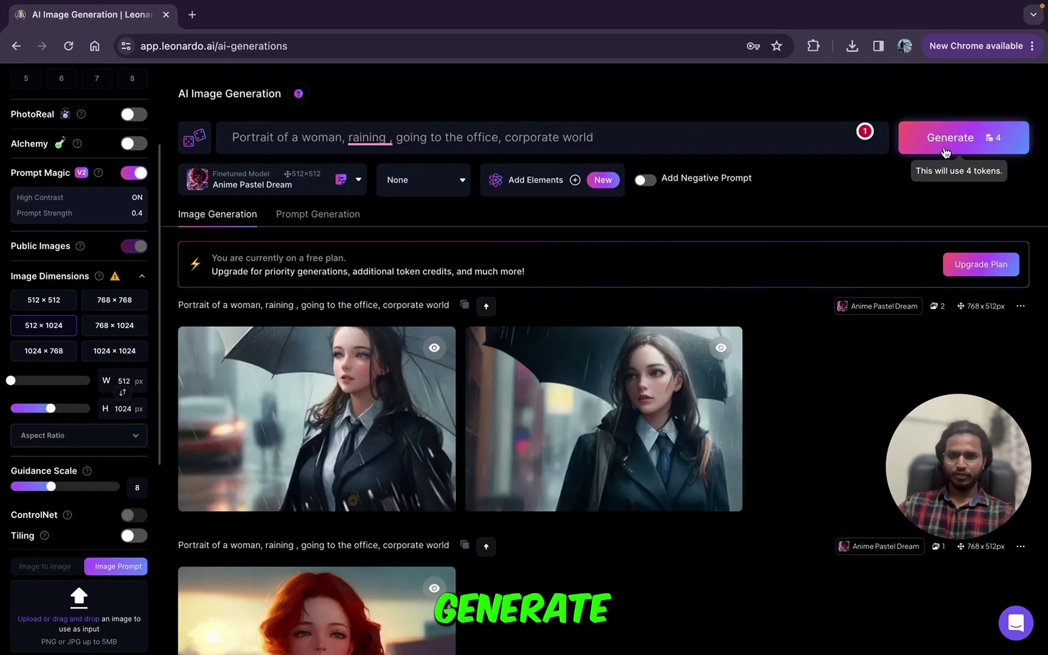
left_click(964, 136)
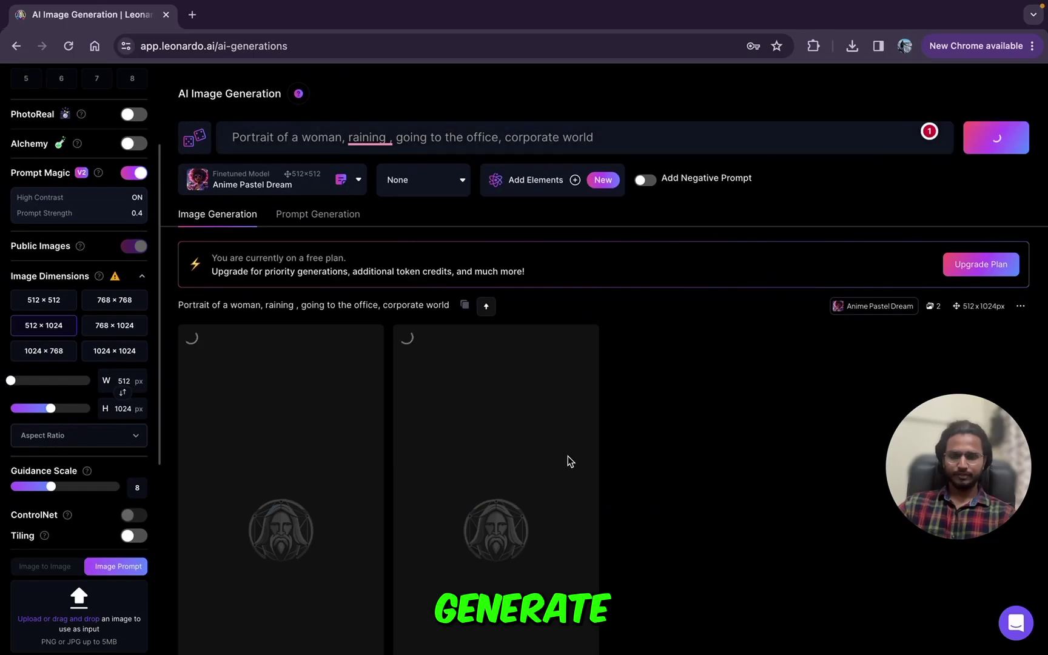
scroll(567, 460, "down", 3)
scroll(637, 514, "up", 2)
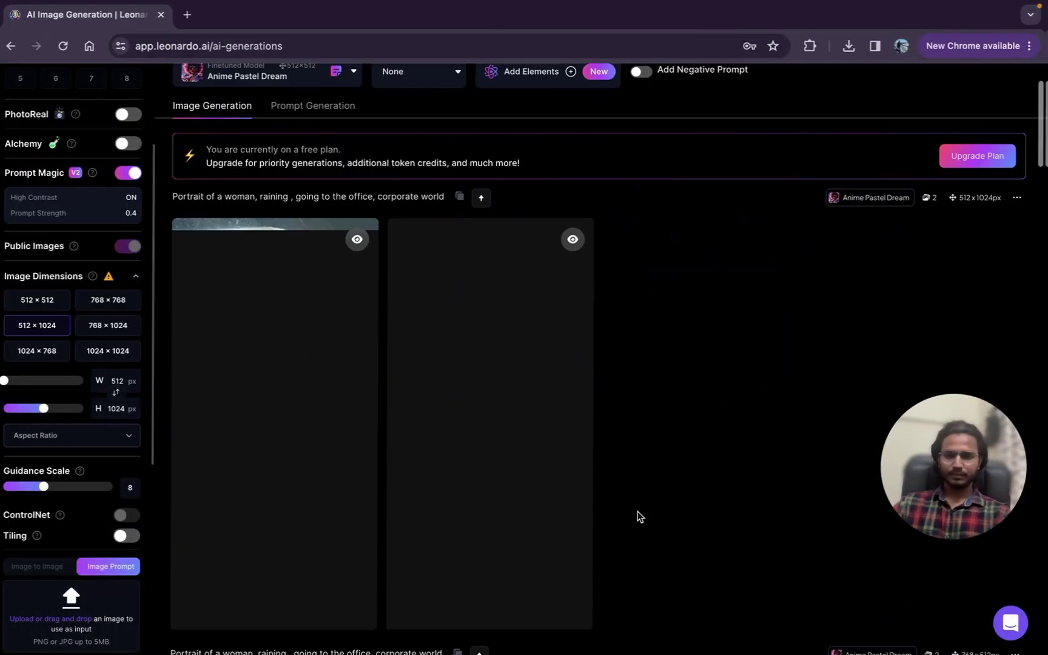
scroll(638, 510, "down", 2)
left_click(499, 414)
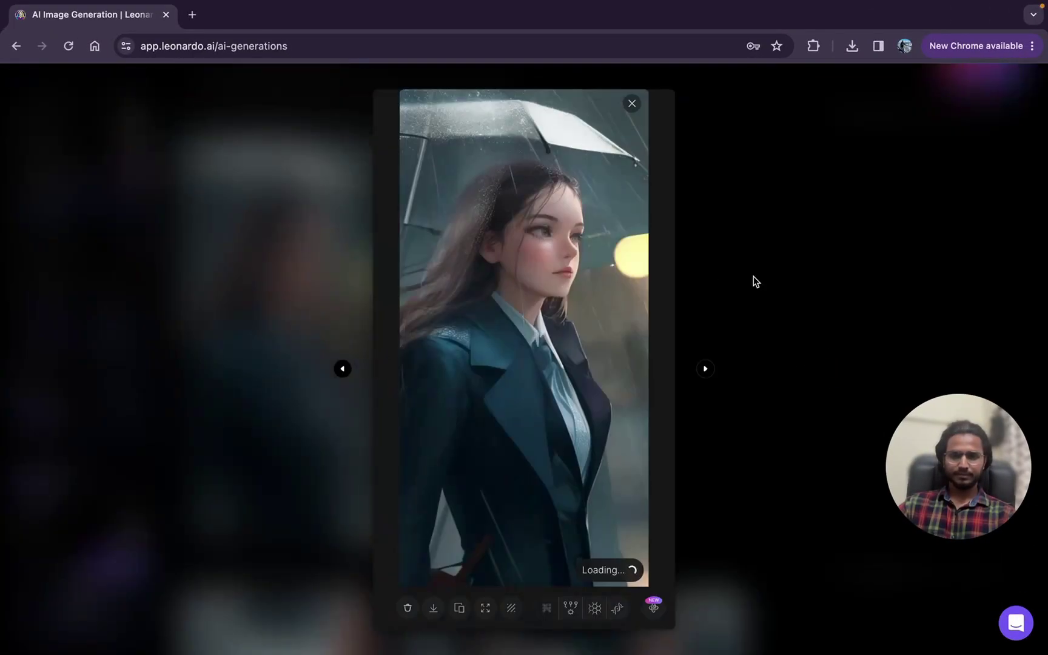
left_click(755, 280)
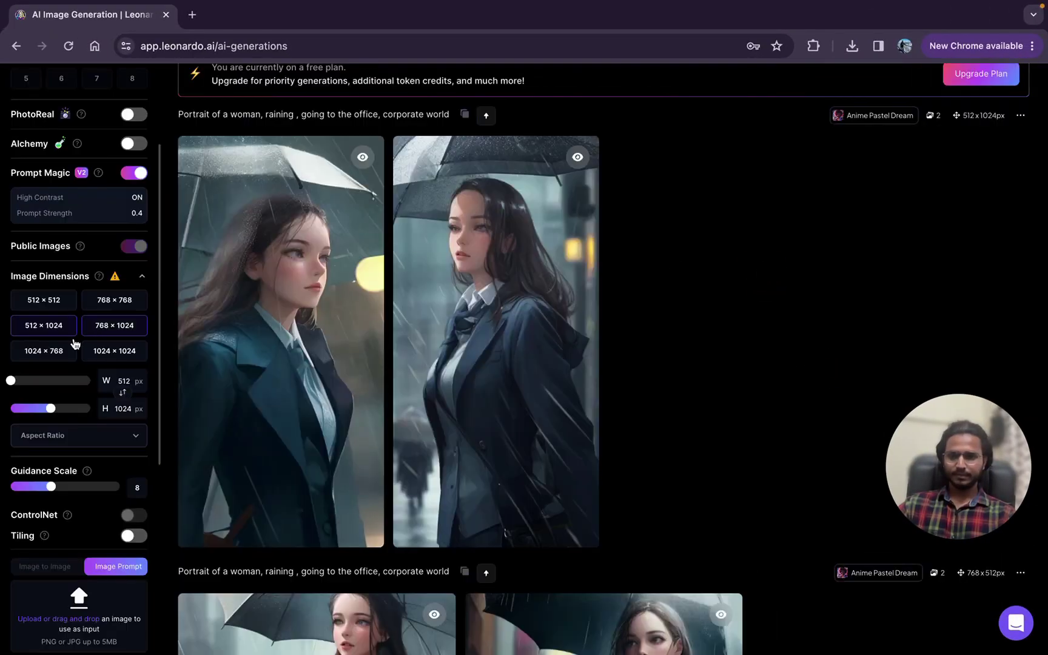
- Set the image dimensions to 768 × 1024, generate two images and view the second result enlarged
scroll(185, 367, "up", 4)
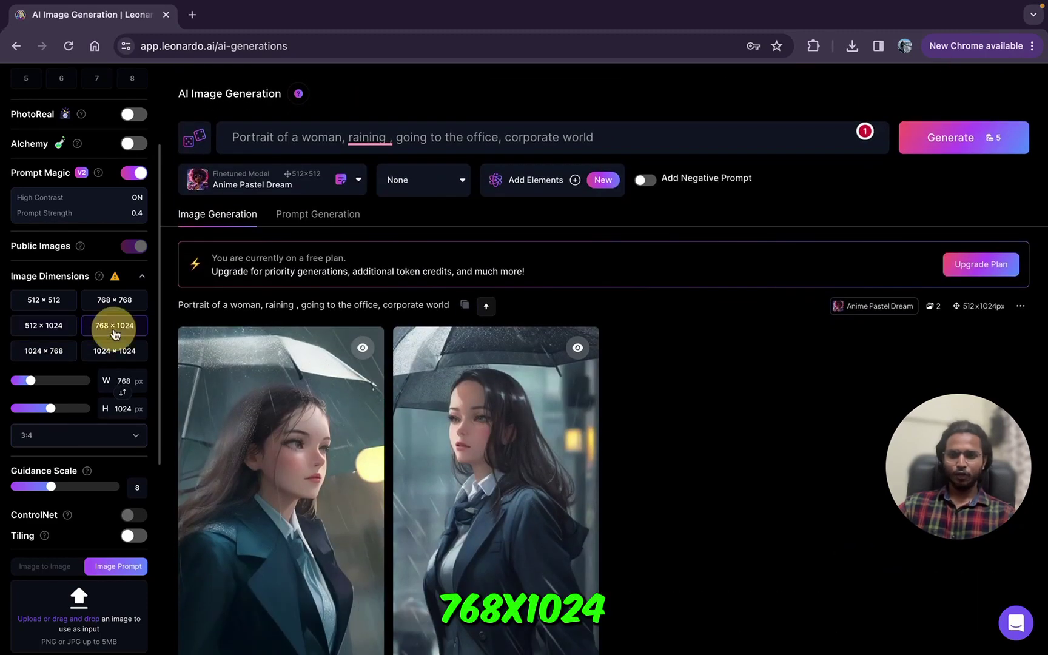
left_click(949, 139)
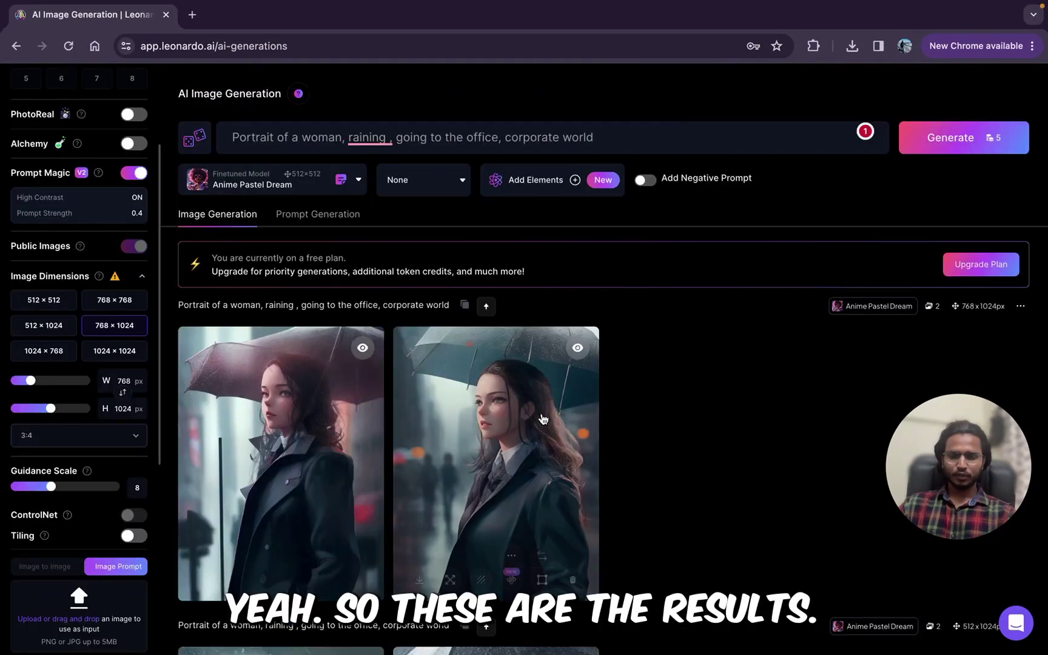
left_click(511, 418)
left_click(769, 313)
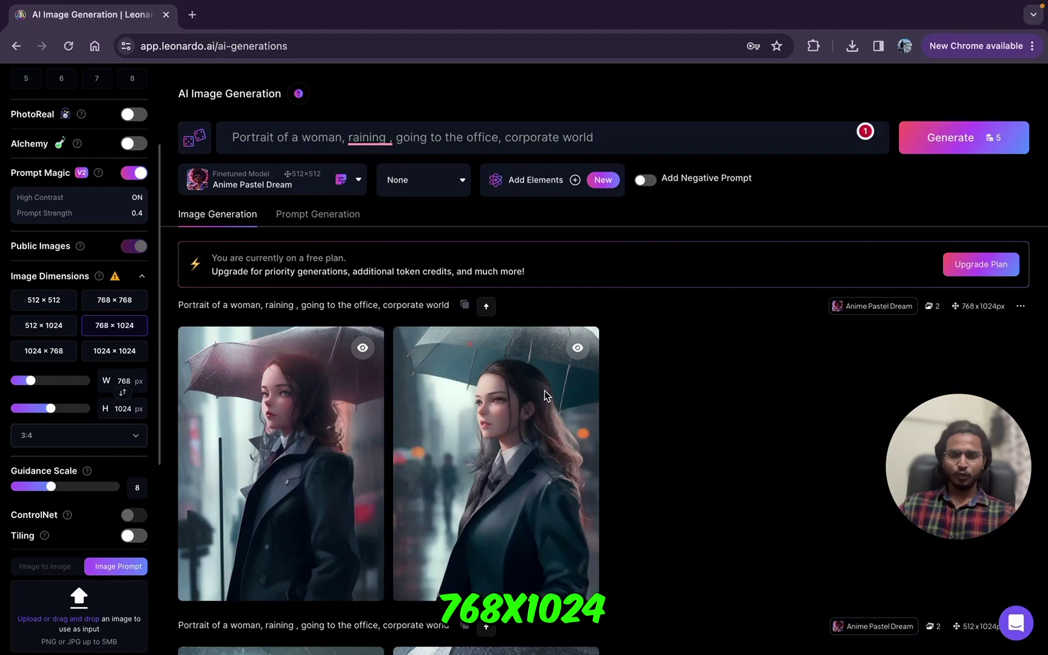
- Examine the two 768 × 1024 umbrella portraits in the enlarged view
left_click(400, 461)
left_click(633, 326)
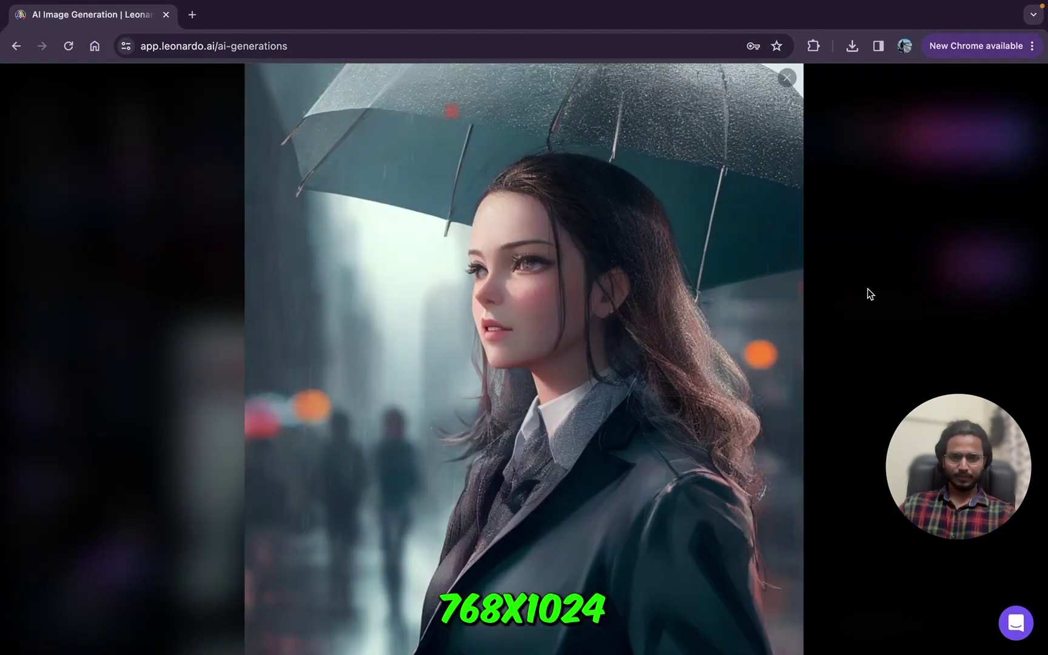
left_click(867, 294)
left_click(234, 480)
left_click(812, 353)
left_click(572, 367)
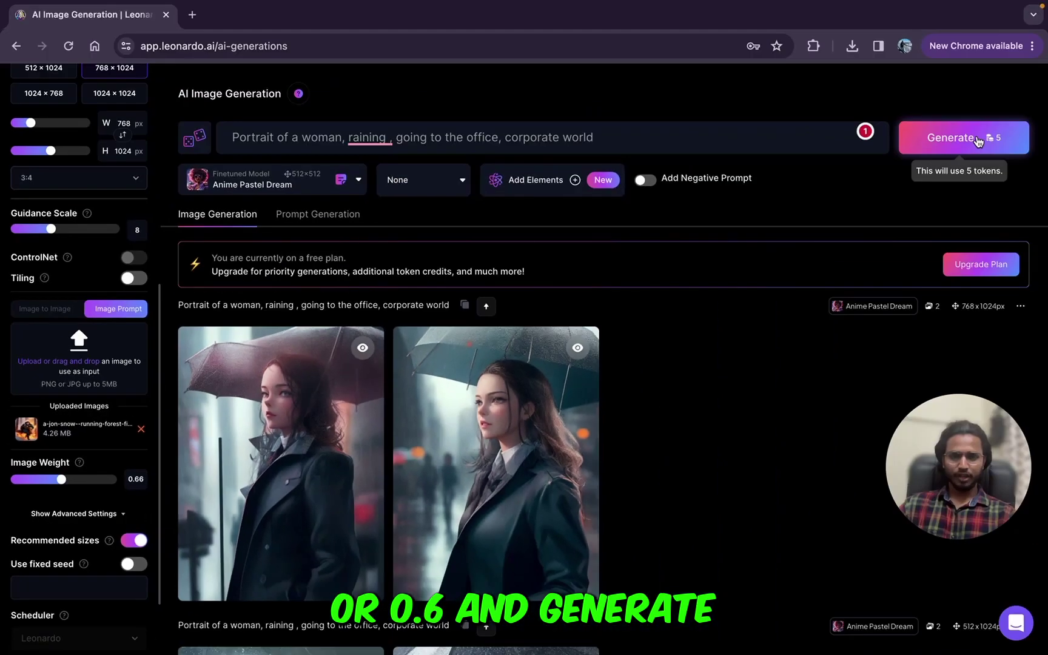
- Generate two images with the Image Weight set to 0.66 and check the visible result against the word "woman" in the prompt
left_click(976, 138)
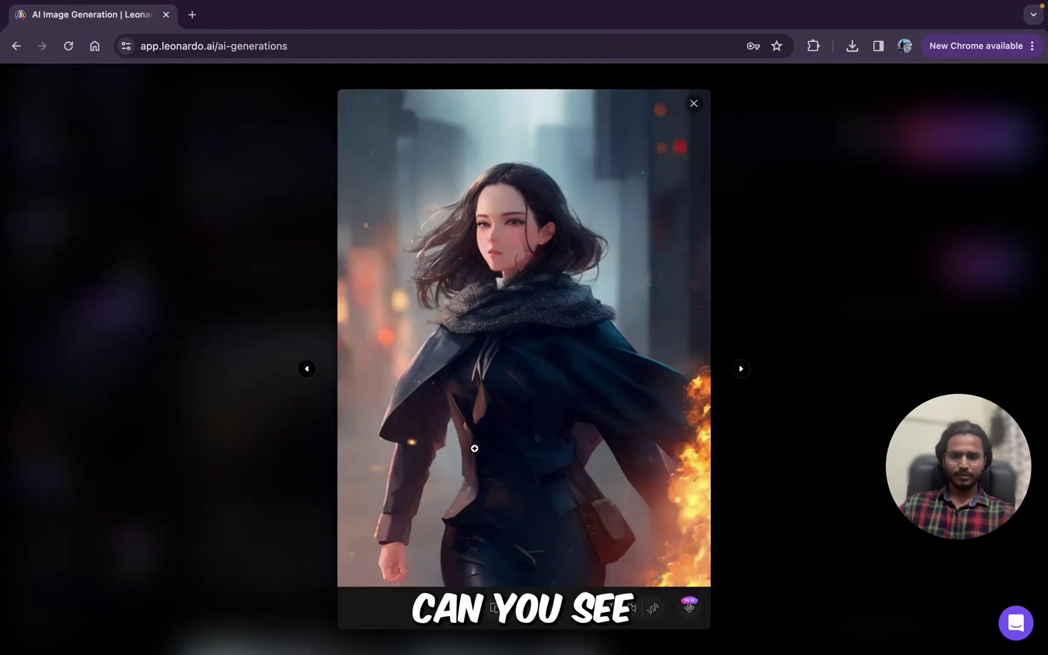
left_click(790, 371)
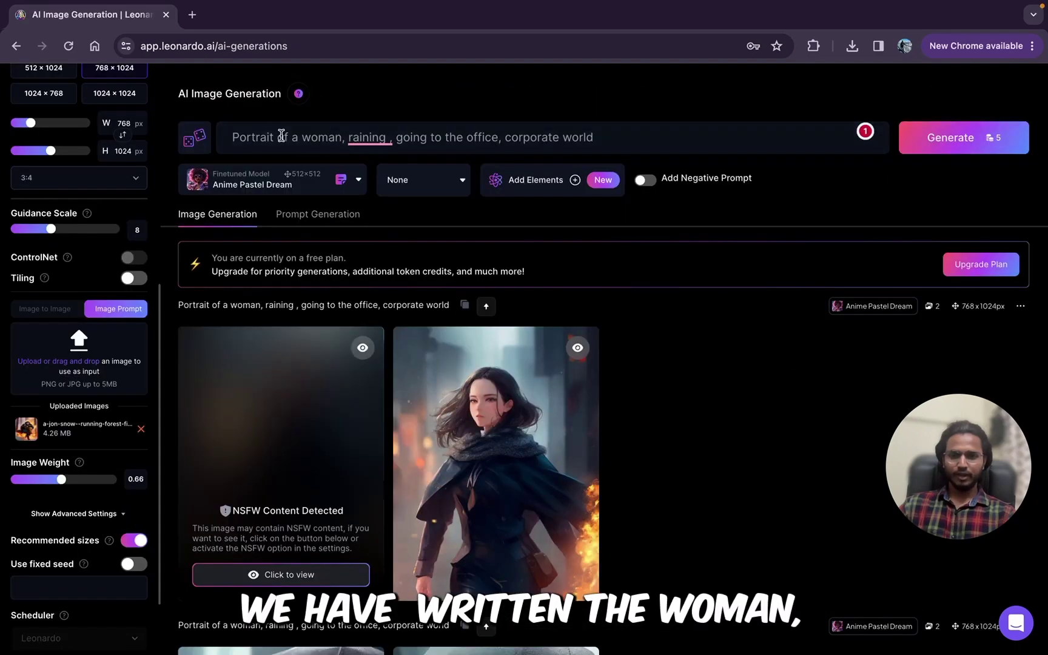
double_click(321, 137)
left_click(485, 446)
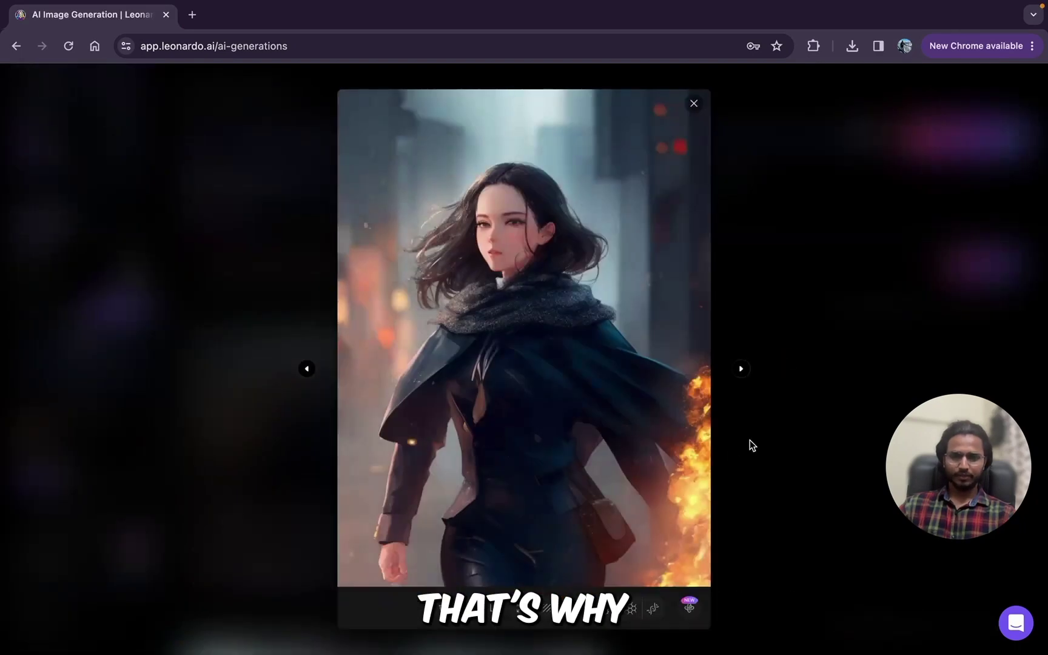
left_click(772, 407)
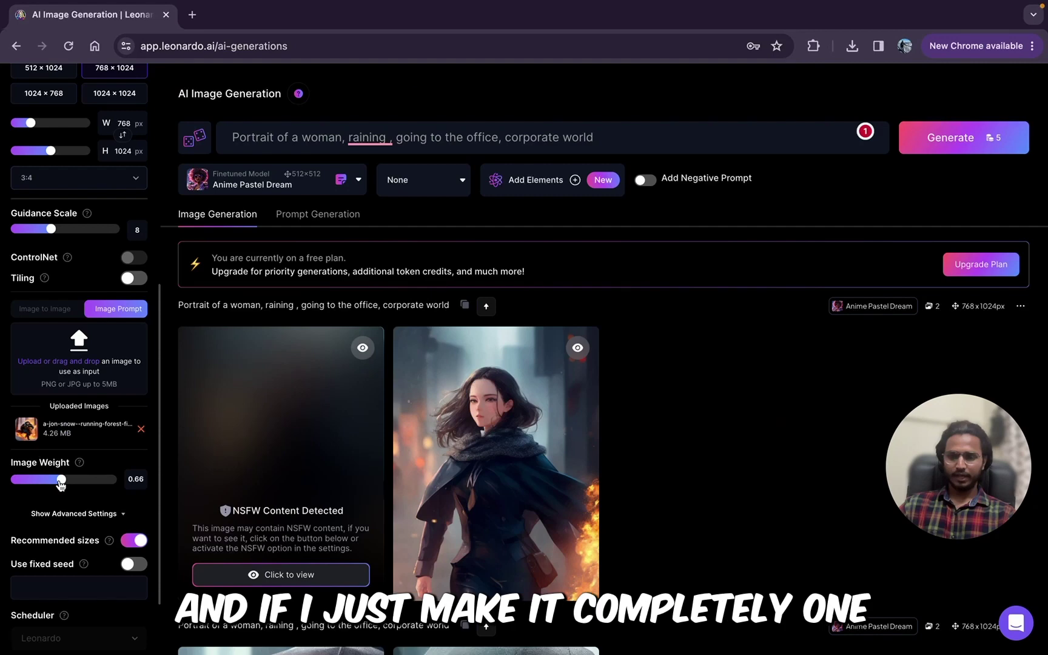
- Raise the Image Weight of the Jon Snow reference to 1 and generate two images
left_click_drag(61, 479, 120, 479)
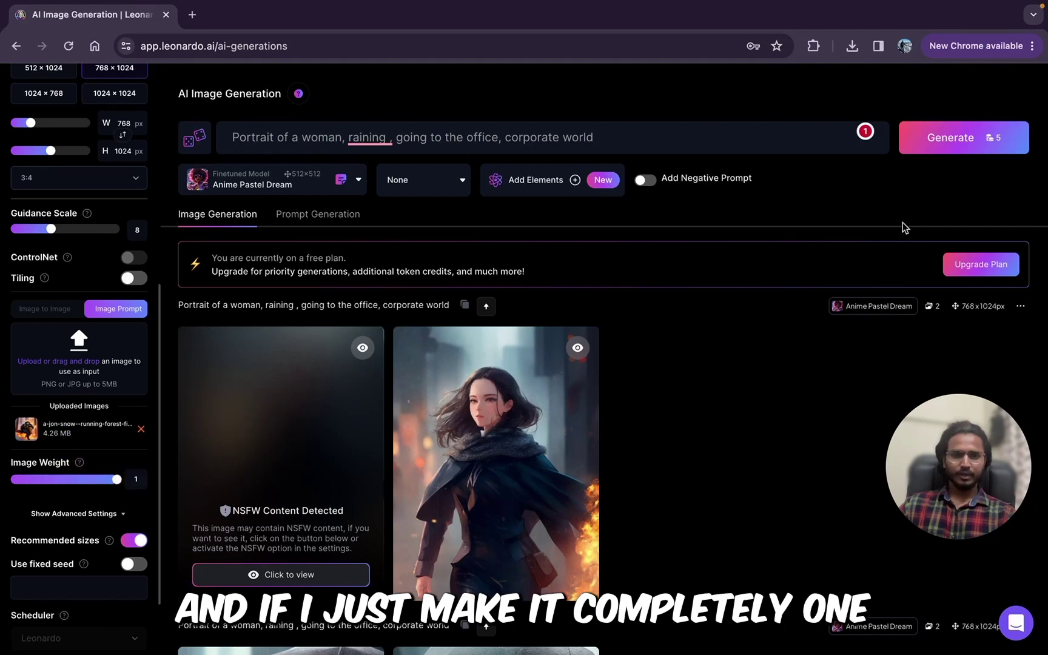
left_click(952, 138)
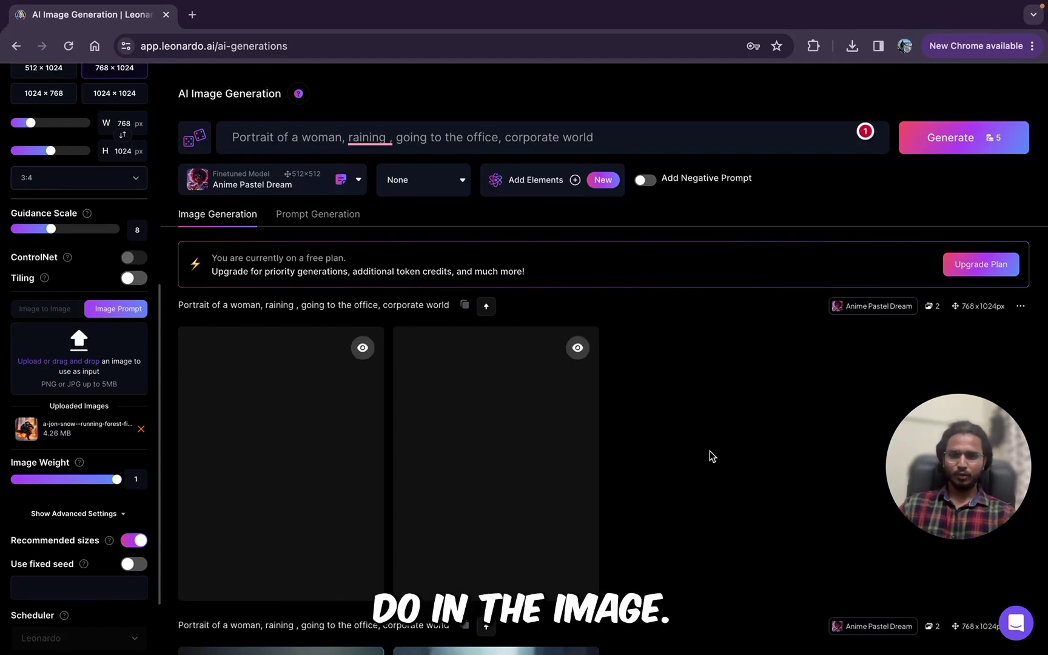
scroll(731, 445, "down", 1)
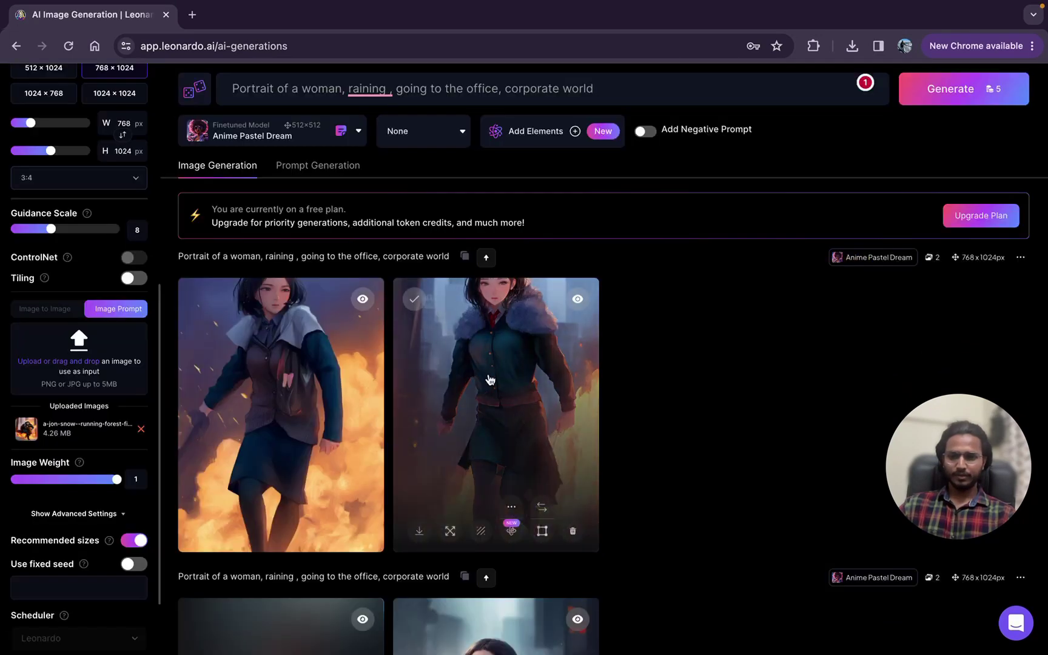
- Examine the images generated at full Image Weight and compare them with the prompt text
left_click(490, 379)
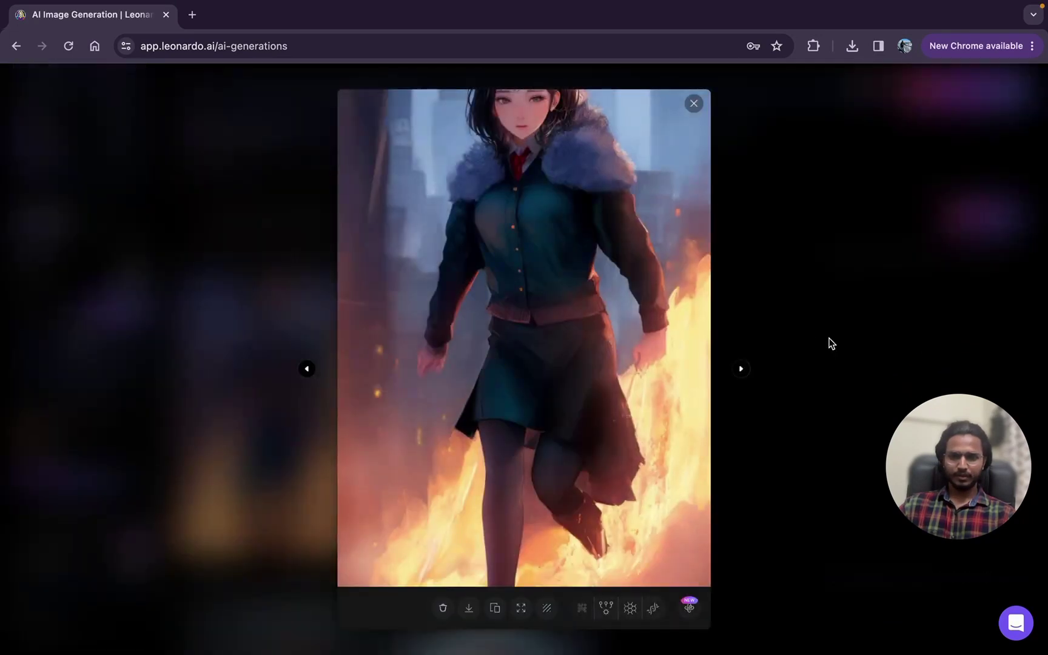
left_click(536, 369)
left_click(882, 279)
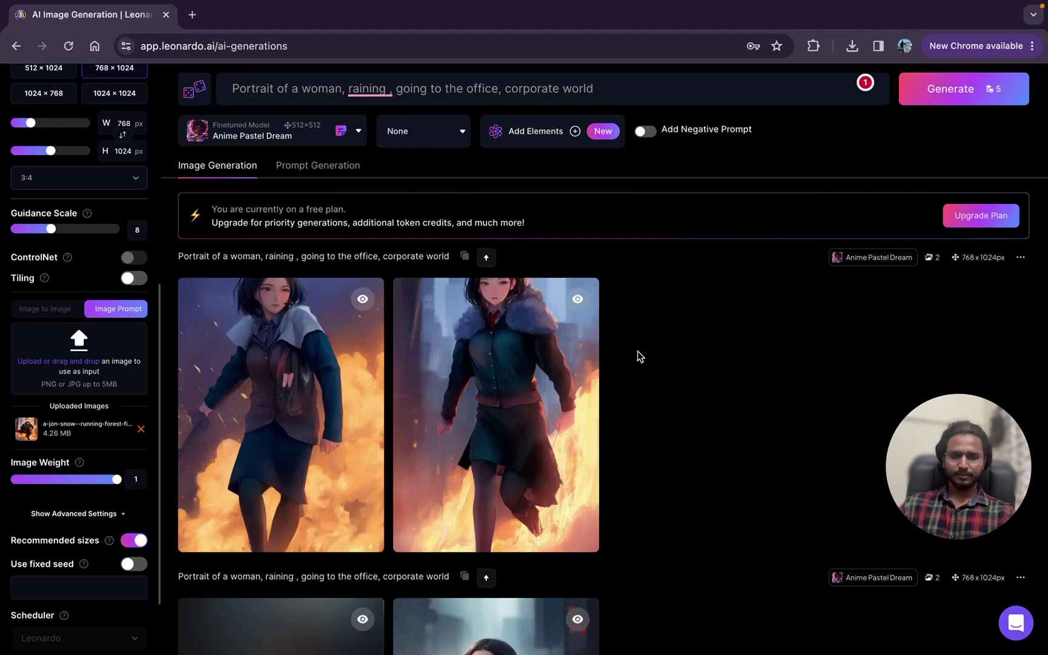
left_click(548, 379)
left_click(808, 340)
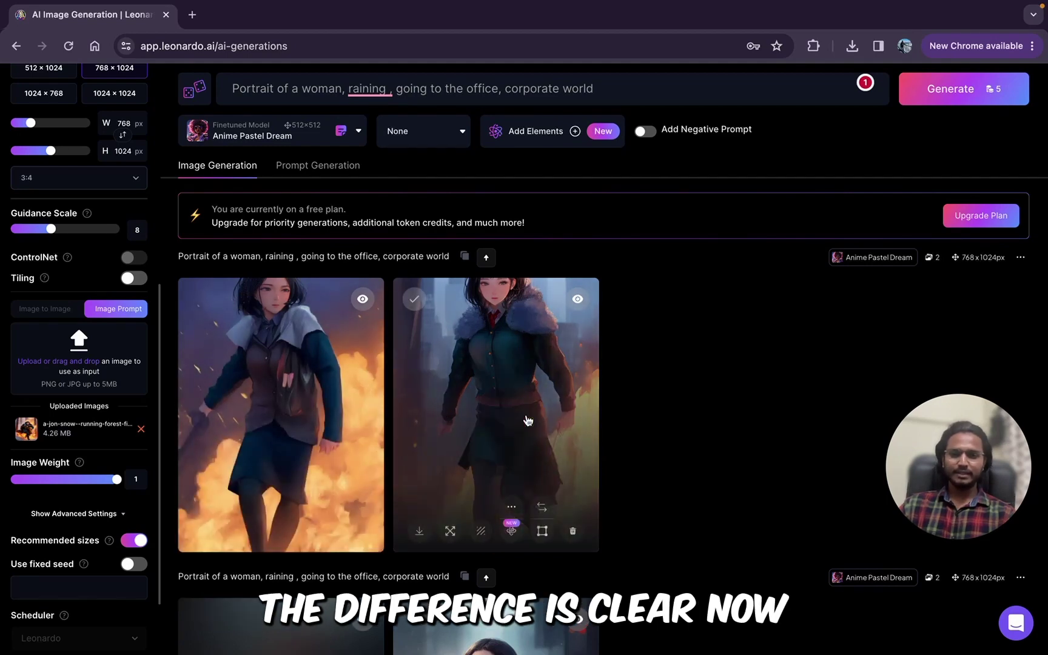
scroll(528, 420, "up", 1)
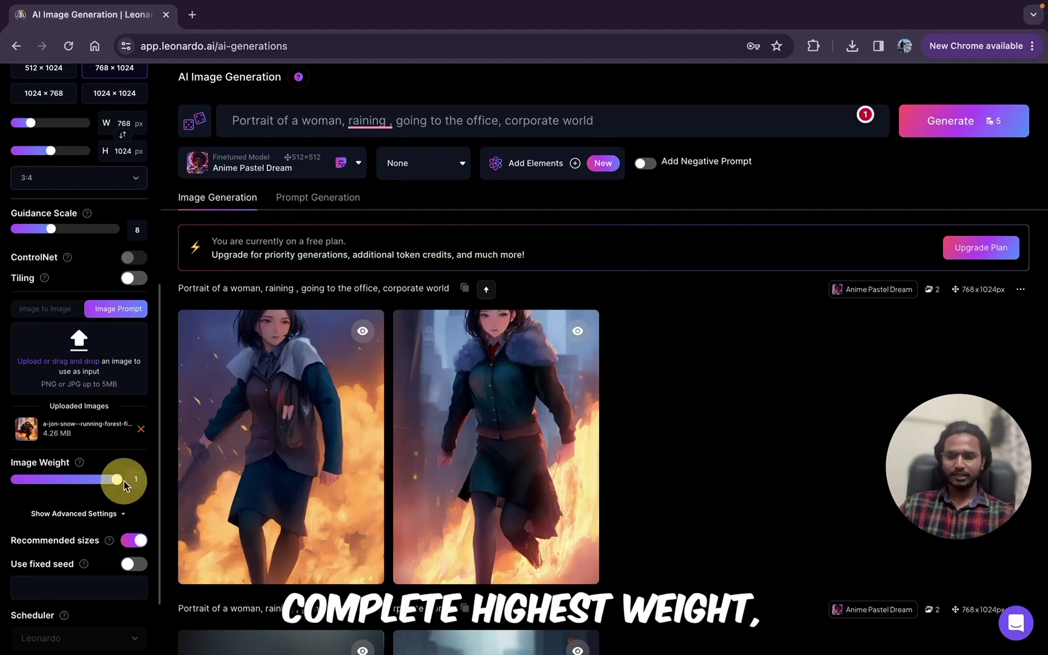
mouse_move(541, 418)
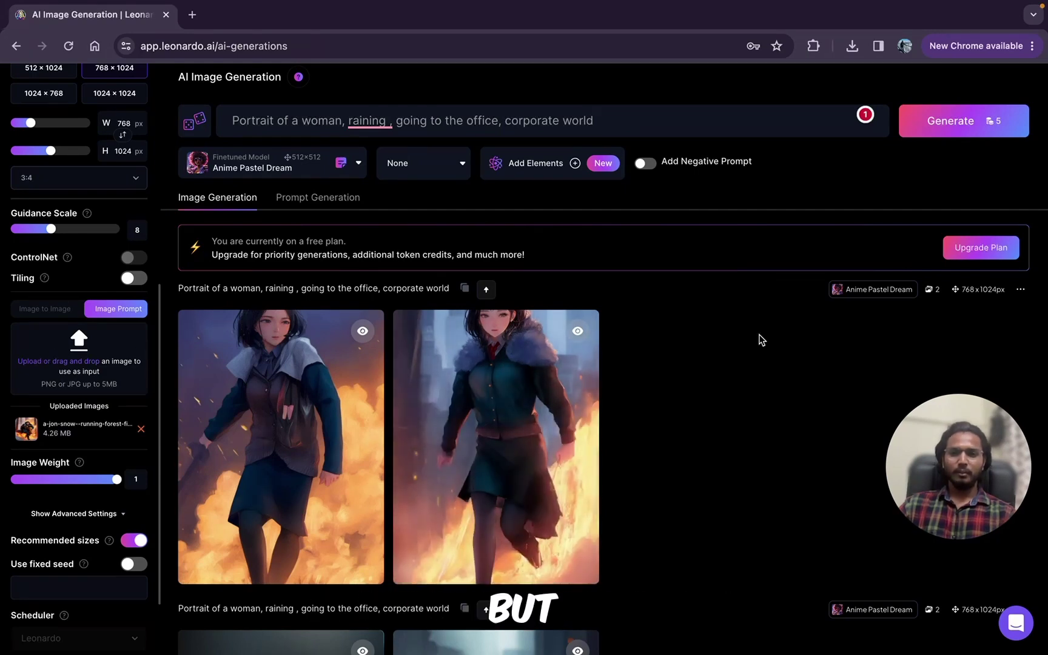
scroll(729, 364, "up", 1)
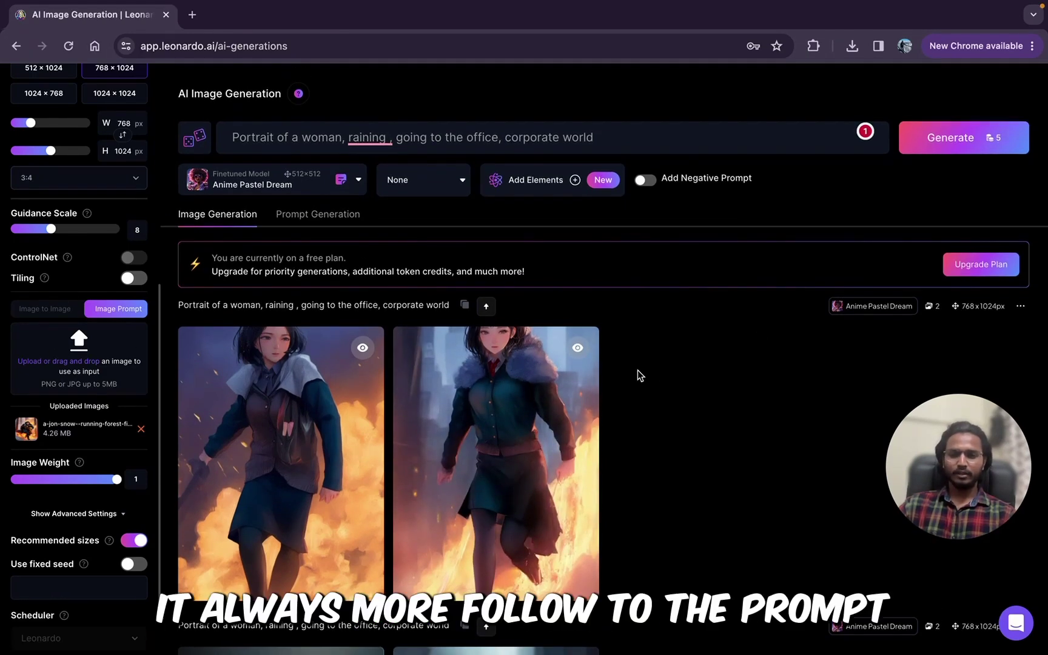
triple_click(413, 136)
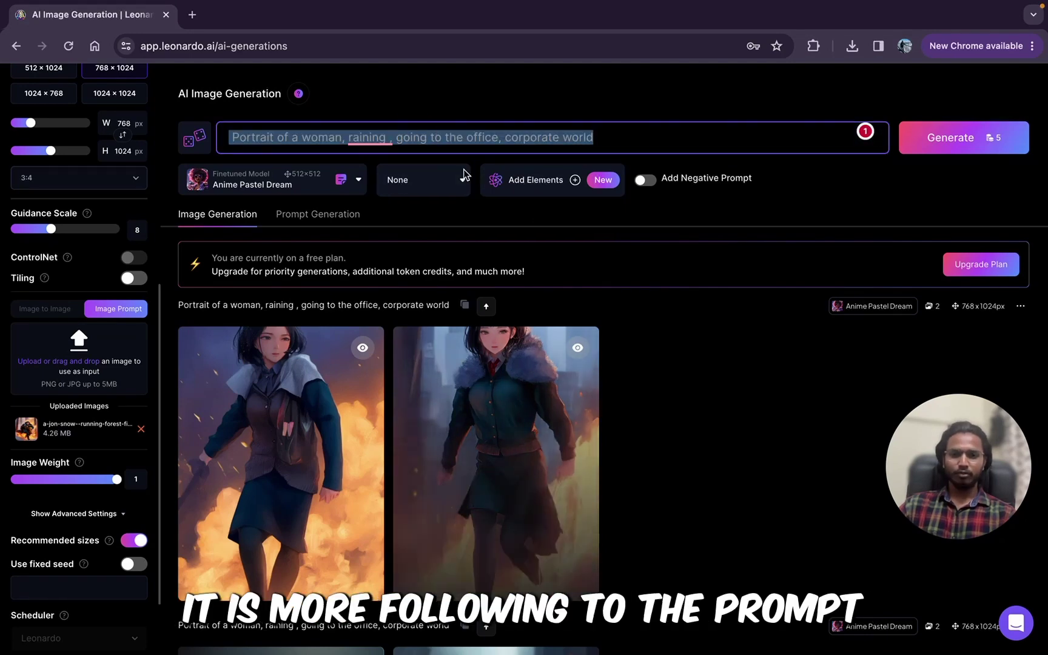
left_click(437, 133)
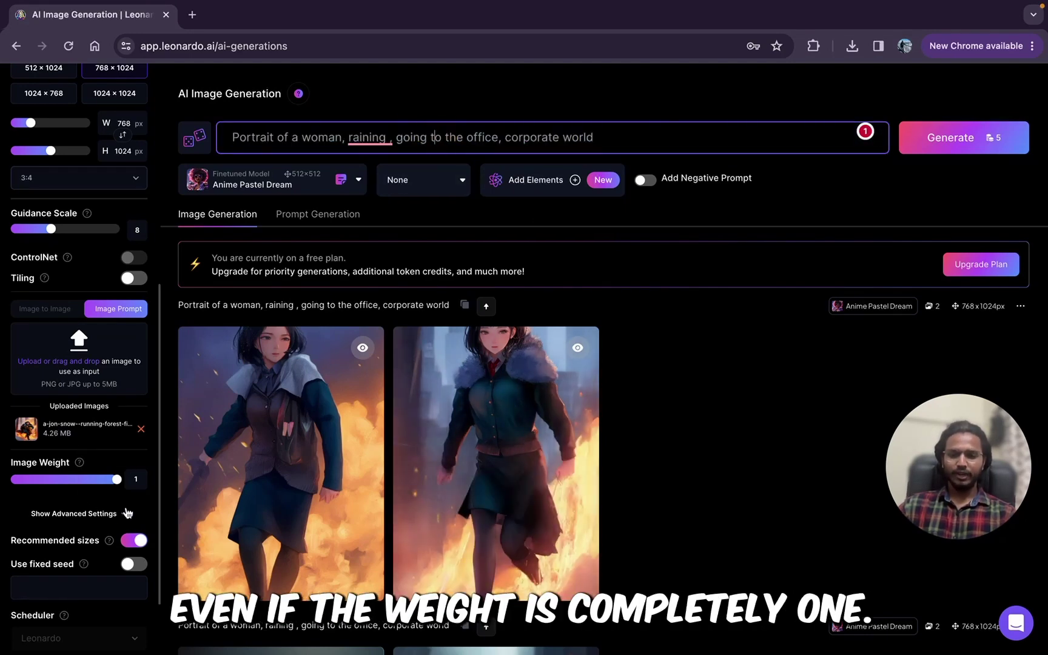